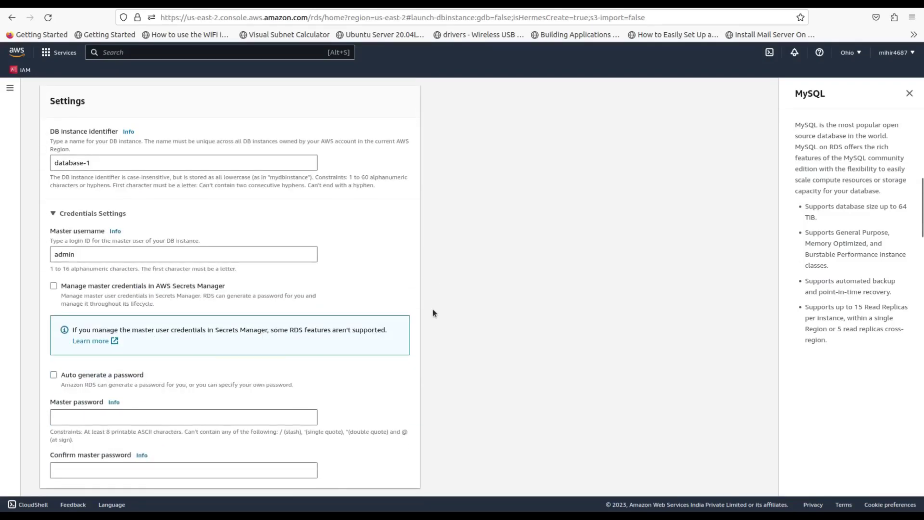
Step: Rename the DB instance identifier from database-1 to mydb-1
scroll(99, 191, "up", 1)
left_click(99, 191)
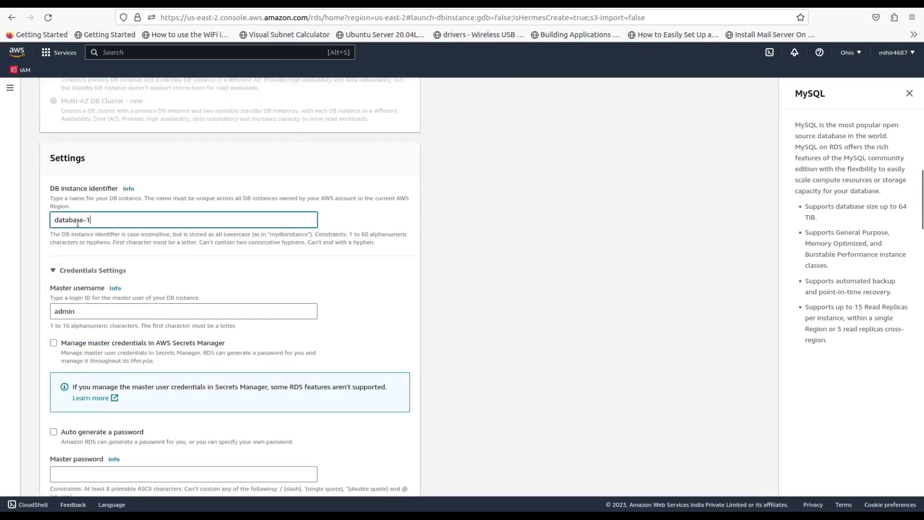
left_click_drag(95, 221, 47, 220)
type("mydb-1")
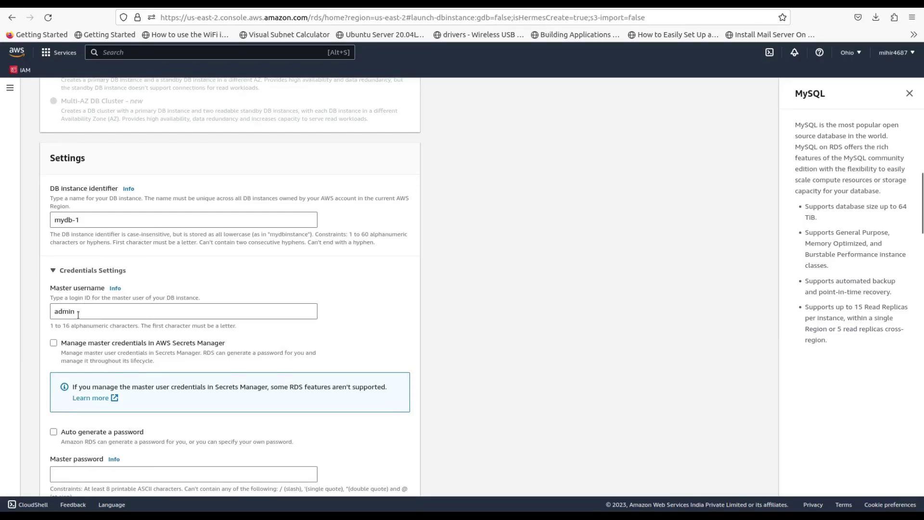
Step: Enter the master password and repeat it in Confirm master password
scroll(26, 327, "down", 2)
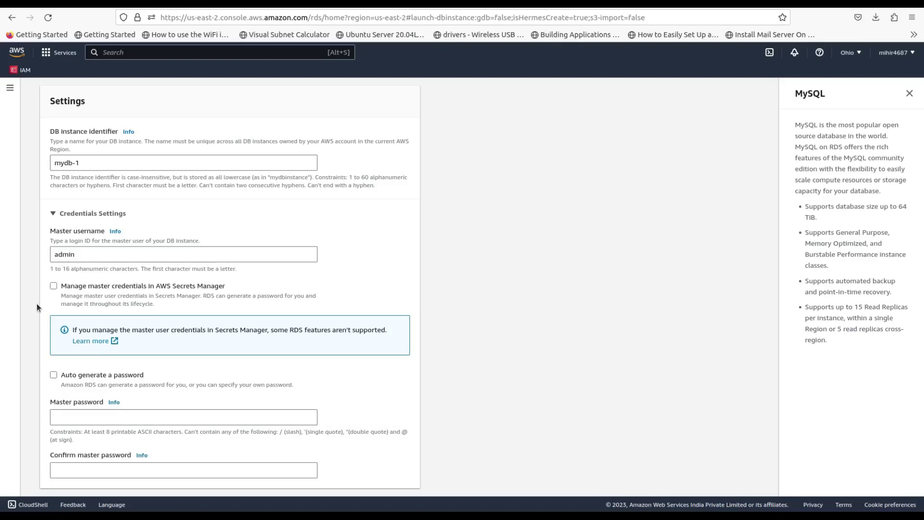
scroll(36, 303, "down", 2)
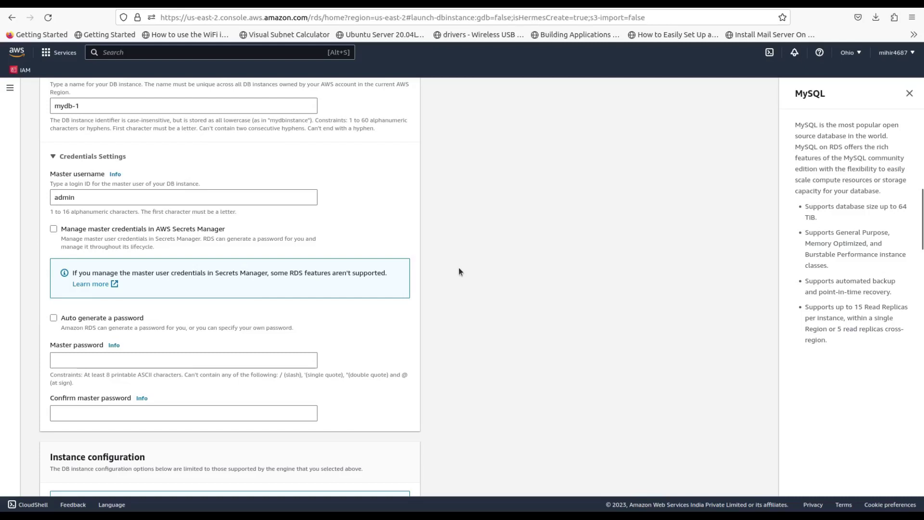
scroll(458, 271, "down", 2)
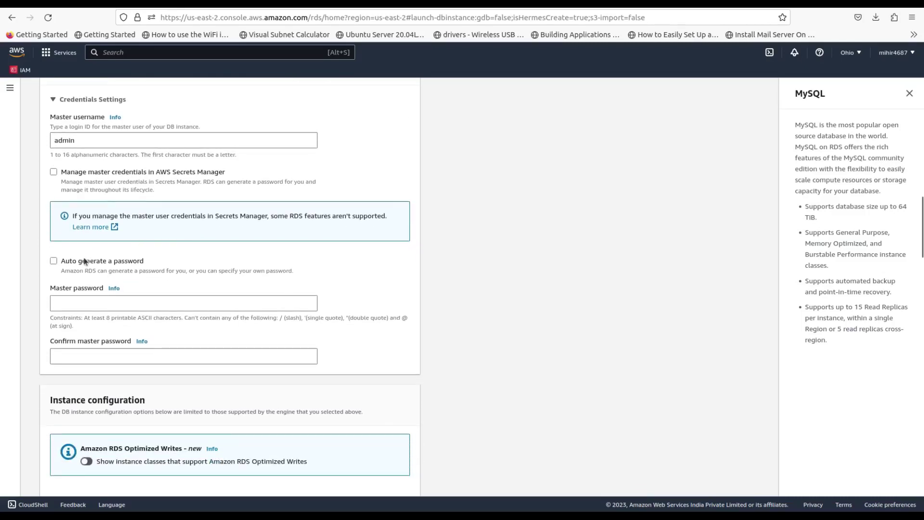
left_click(94, 303)
type("admin")
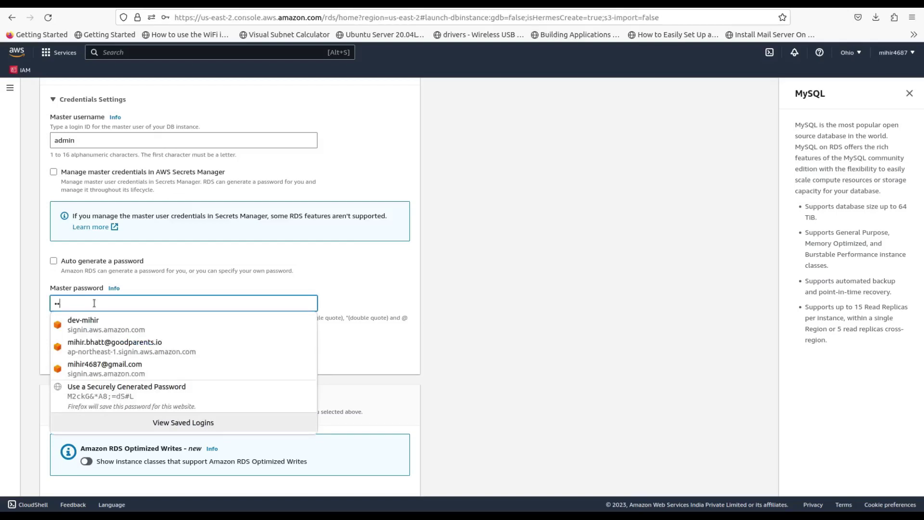
type("1234")
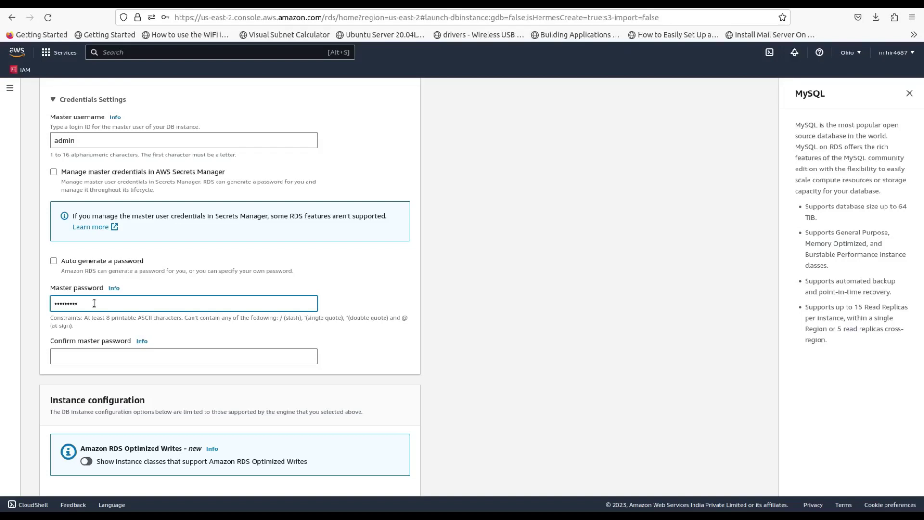
left_click(84, 356)
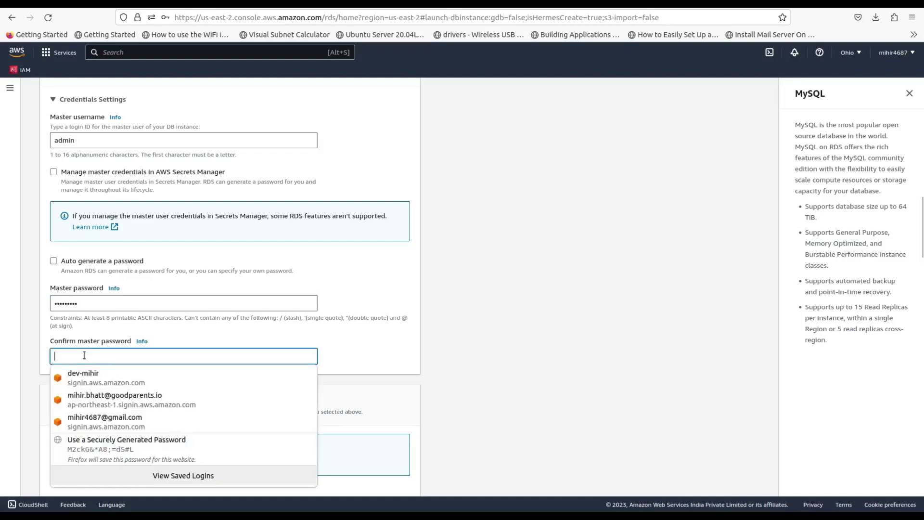
type("admin1234")
scroll(311, 348, "down", 5)
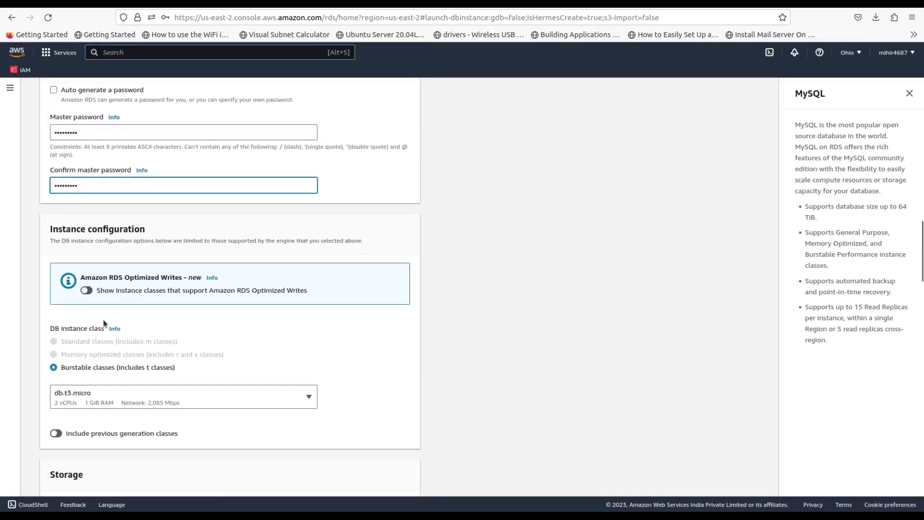
Step: Keep the db.t3.micro instance class and lower allocated storage from 20 to 10 GiB
left_click(149, 402)
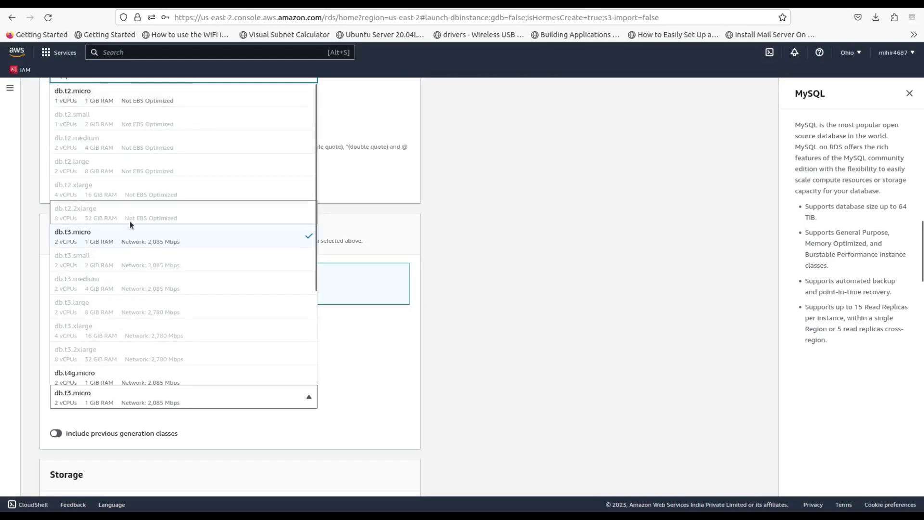
left_click(128, 234)
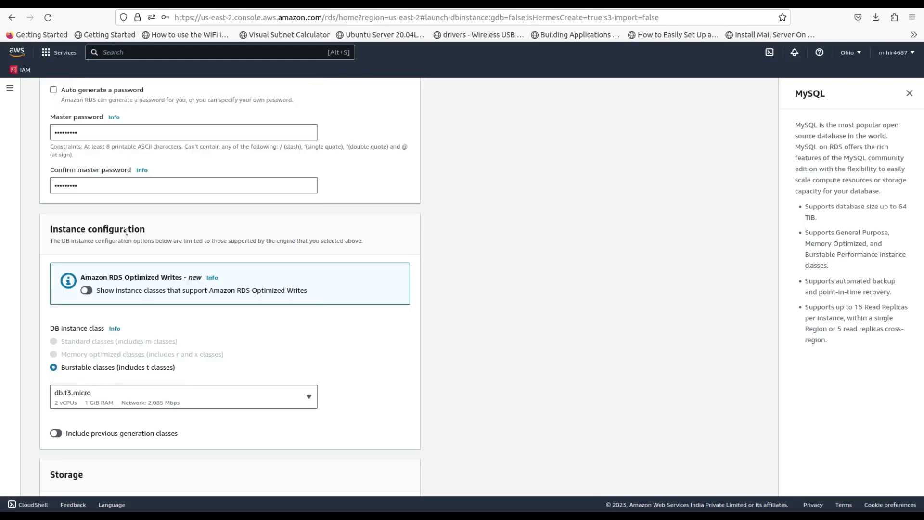
scroll(343, 335, "down", 3)
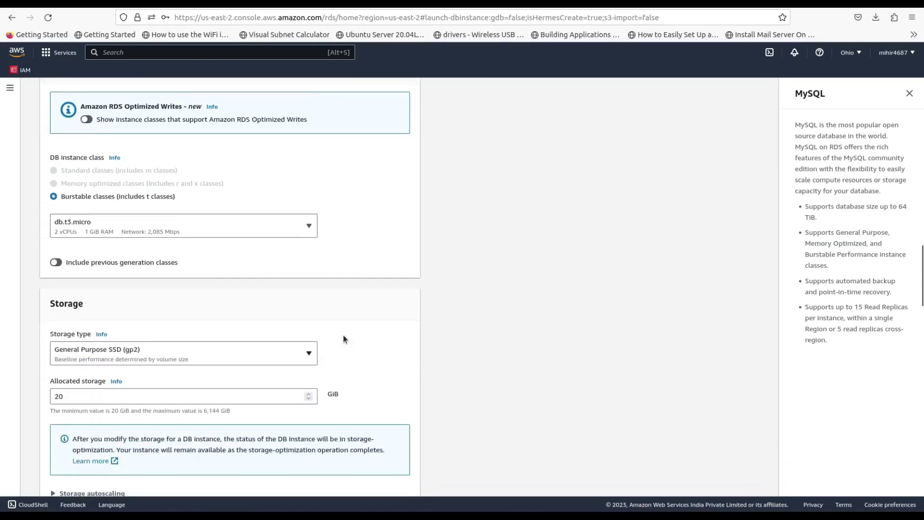
scroll(125, 337, "down", 2)
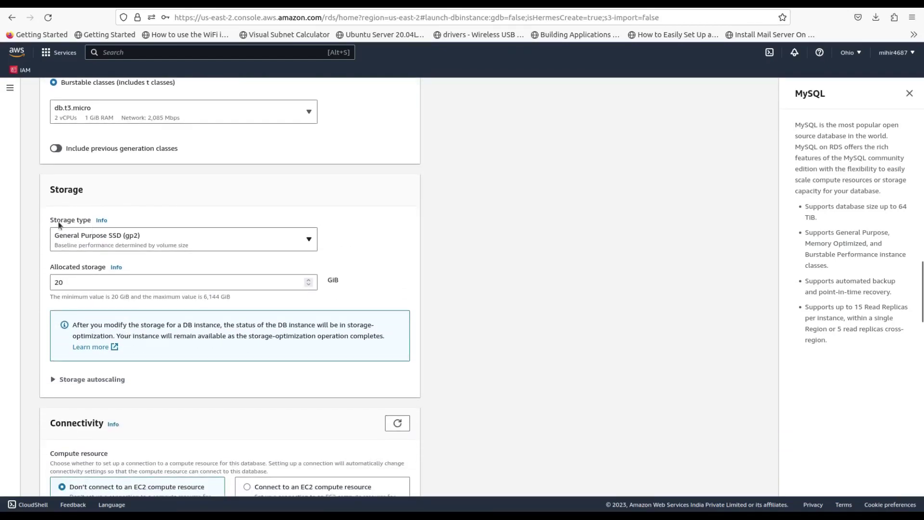
left_click(73, 283)
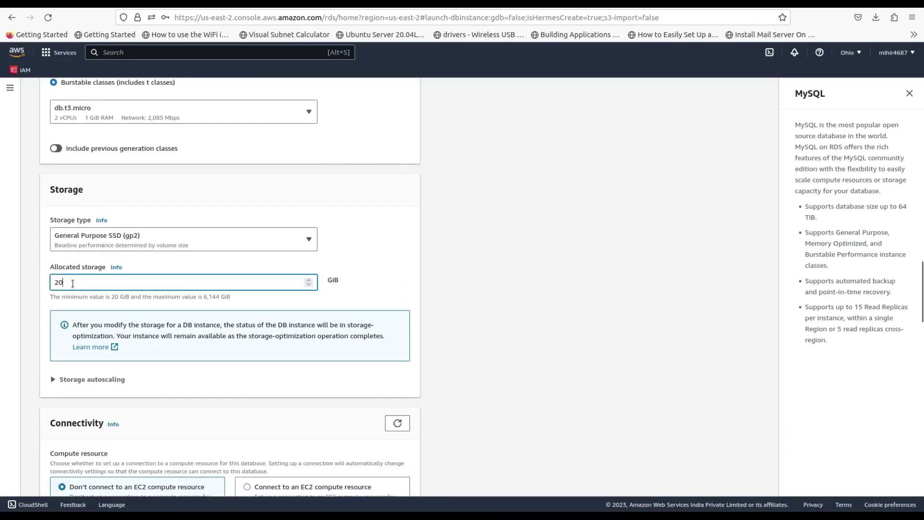
key("BackSpace")
key("BackSpace")
type("10")
Step: Disable storage autoscaling
scroll(458, 281, "down", 5)
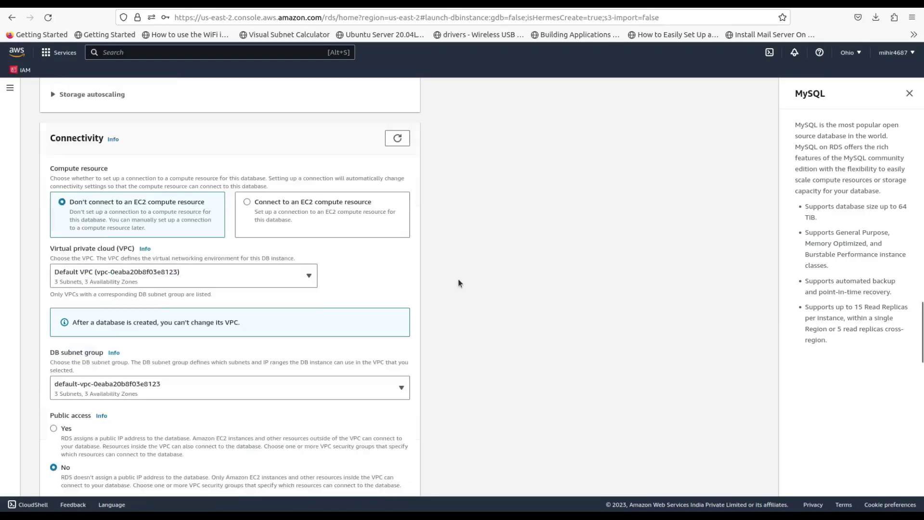
left_click(70, 93)
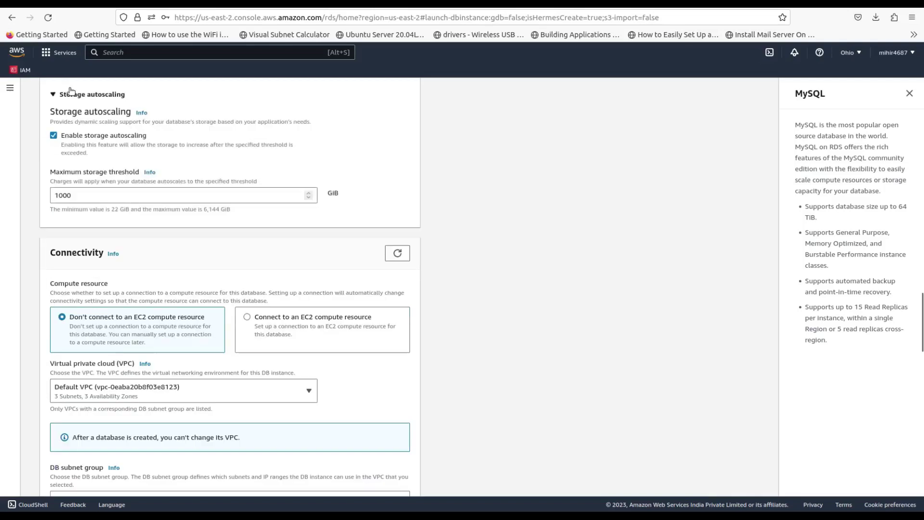
left_click(52, 135)
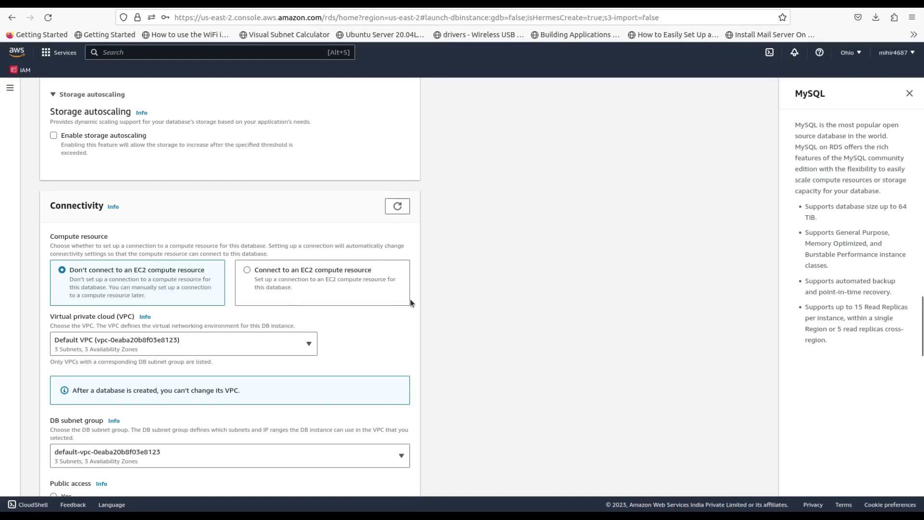
Step: Keep the Default VPC and the default DB subnet group
scroll(411, 299, "down", 2)
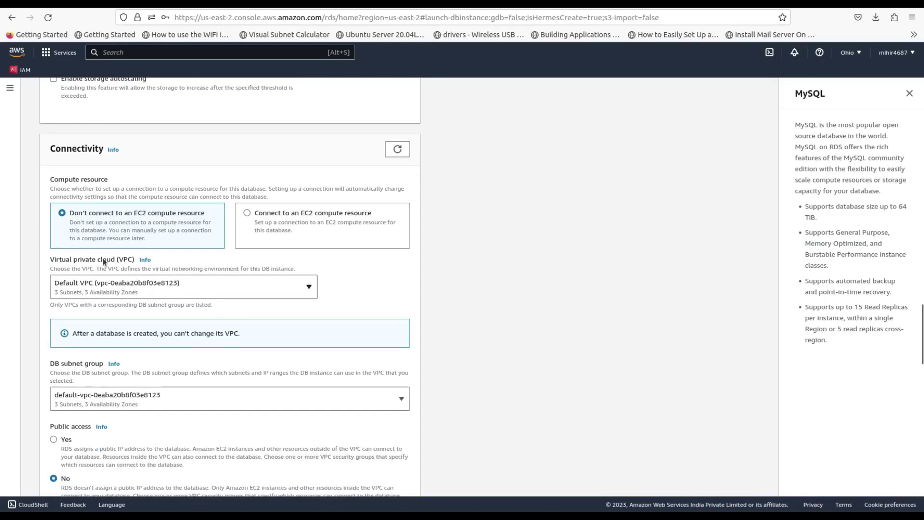
left_click(149, 284)
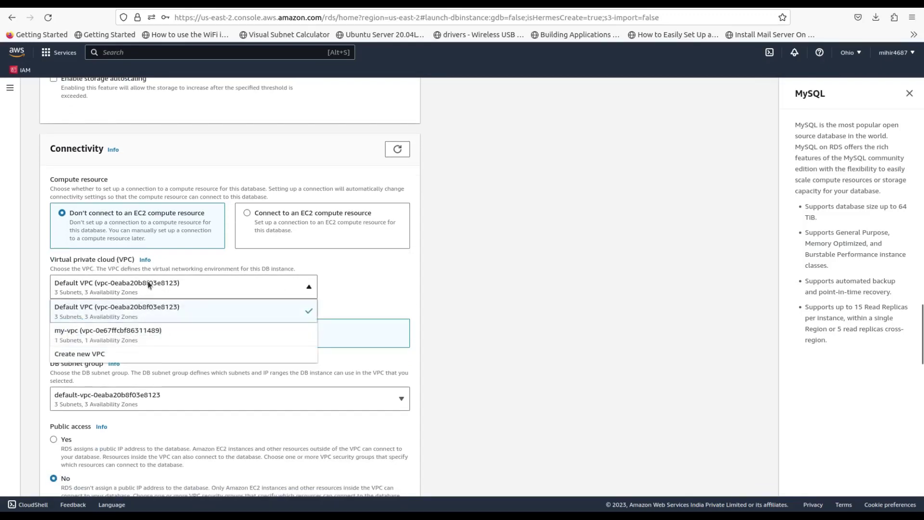
left_click(127, 306)
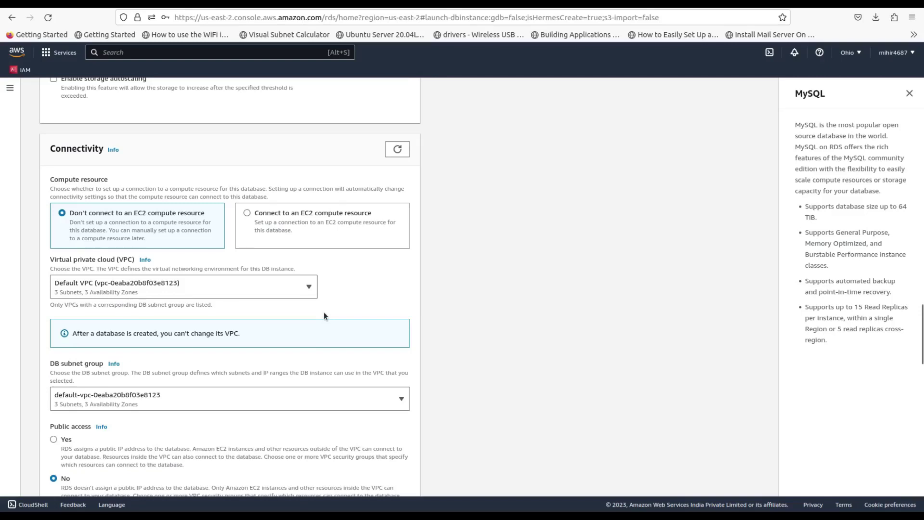
scroll(324, 312, "down", 2)
left_click(101, 335)
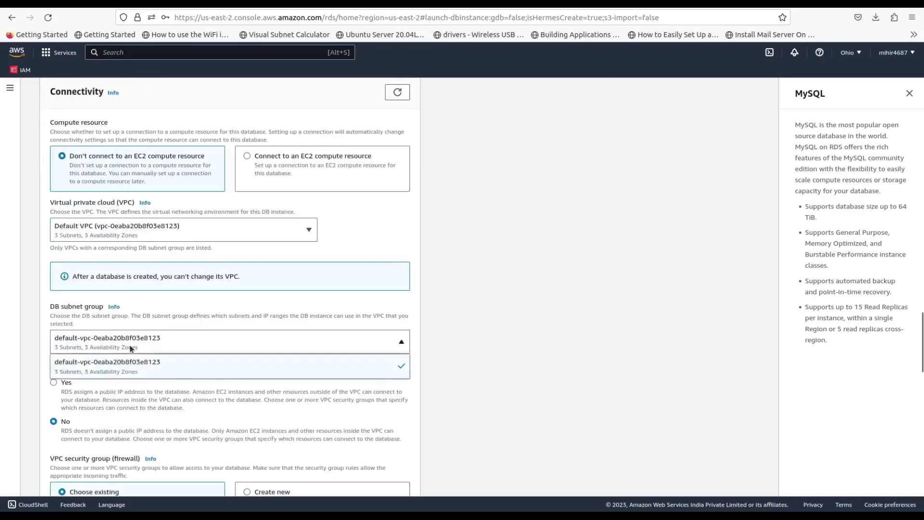
left_click(134, 368)
left_click(294, 343)
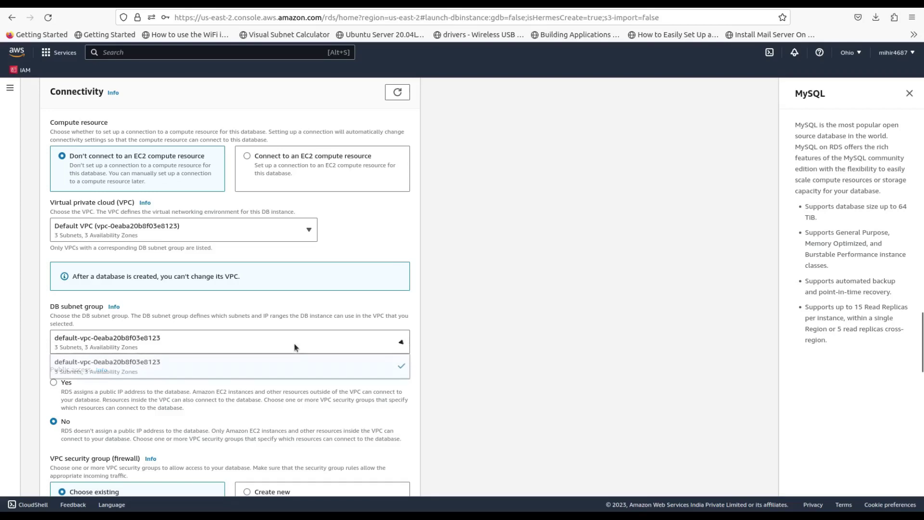
left_click(257, 372)
Step: Create a new VPC security group named new-rds-sg
scroll(394, 344, "down", 2)
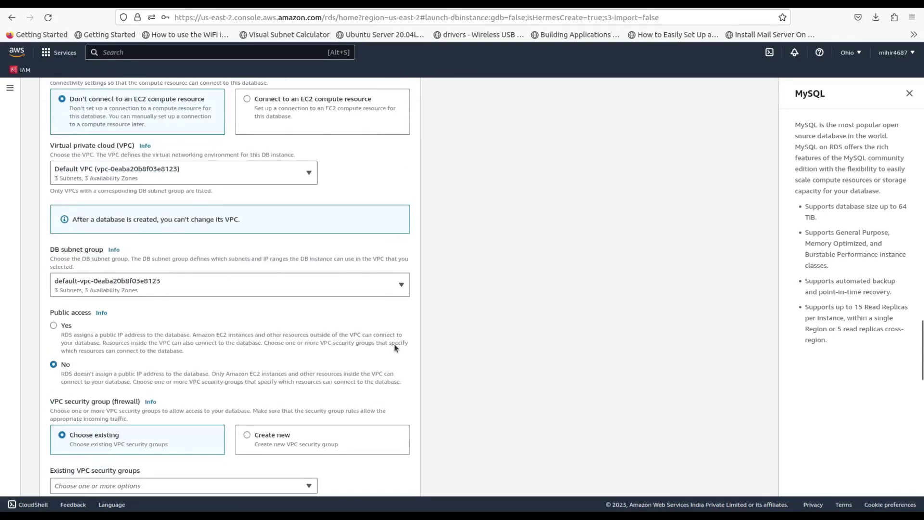
scroll(122, 338, "down", 2)
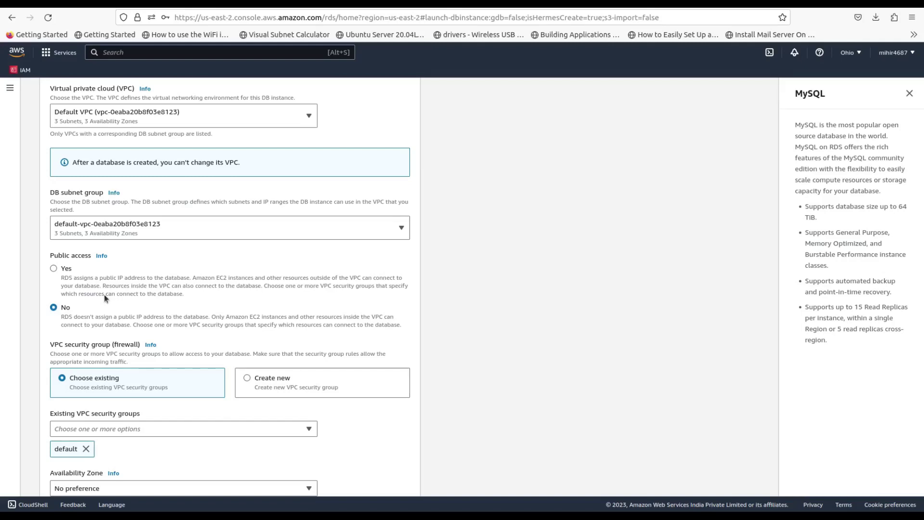
scroll(104, 293, "down", 4)
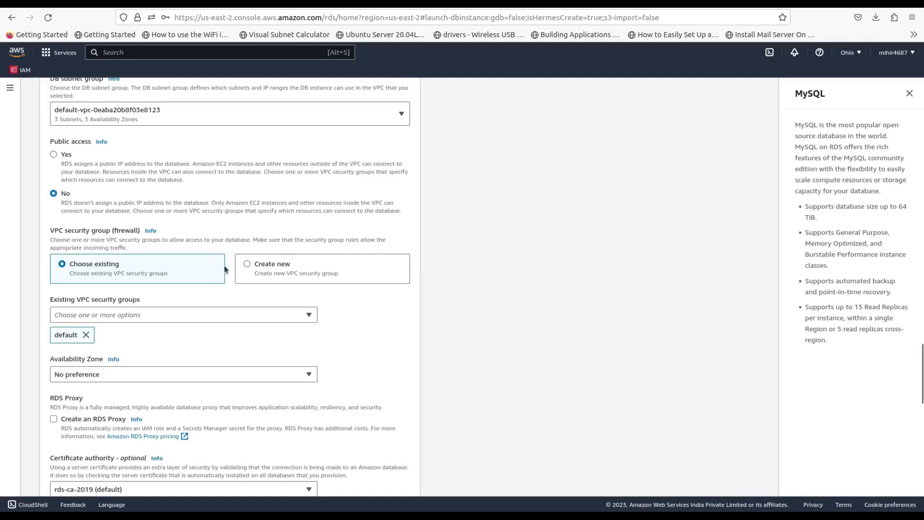
left_click(246, 264)
left_click(173, 311)
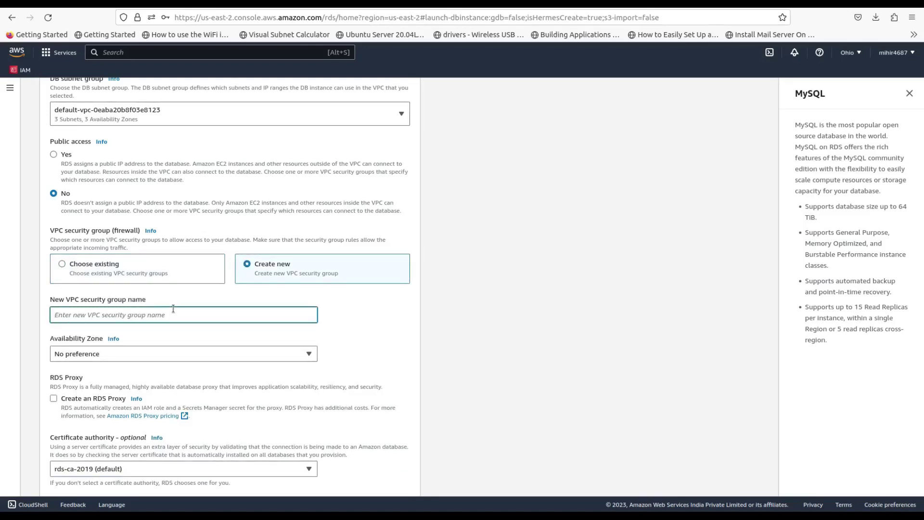
type("new-rds-sg")
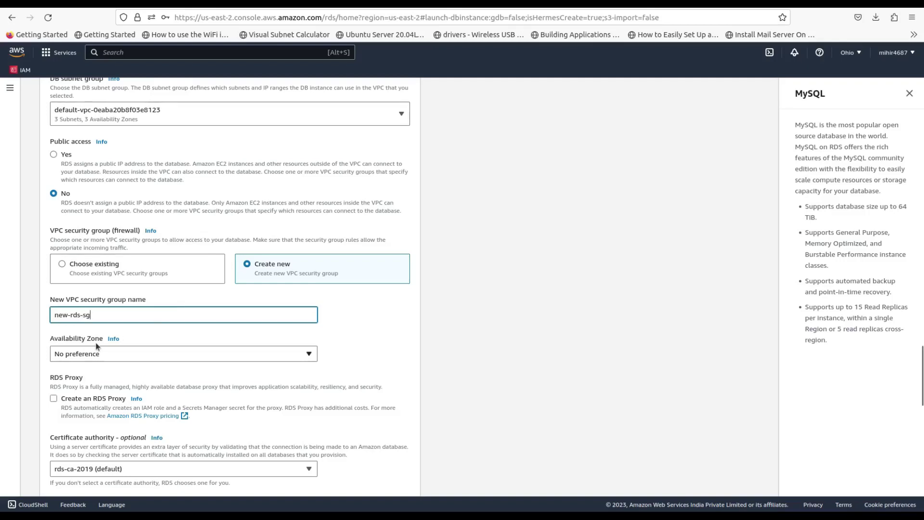
Step: Keep No preference for availability zone and confirm database port 3306 under Additional configuration
scroll(114, 347, "down", 2)
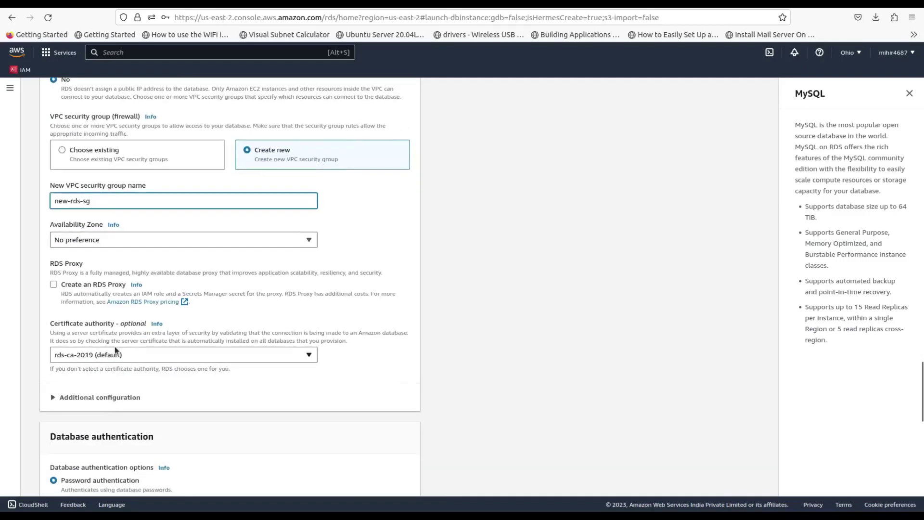
left_click(141, 243)
left_click(140, 244)
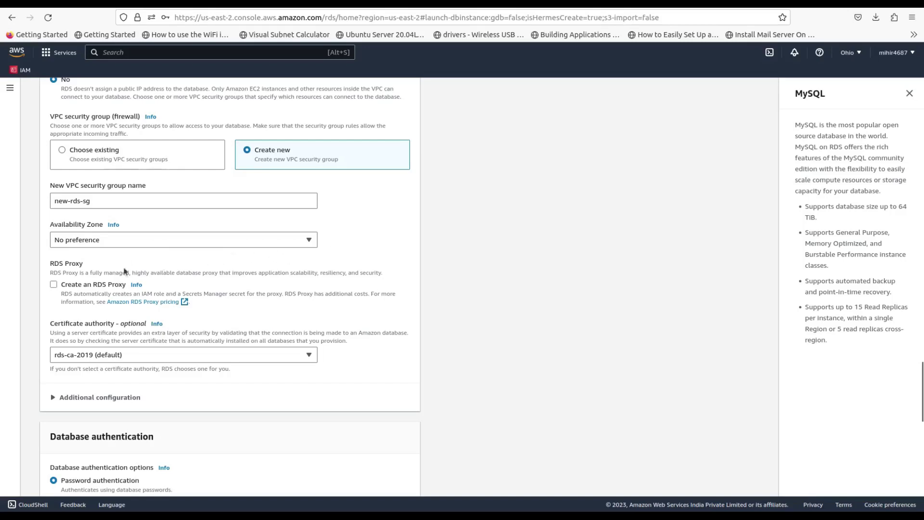
scroll(126, 318, "down", 1)
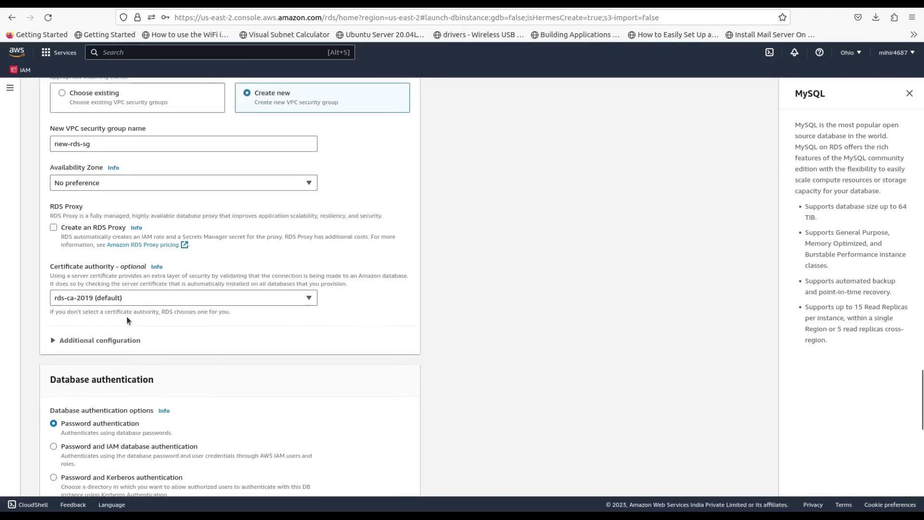
left_click(85, 344)
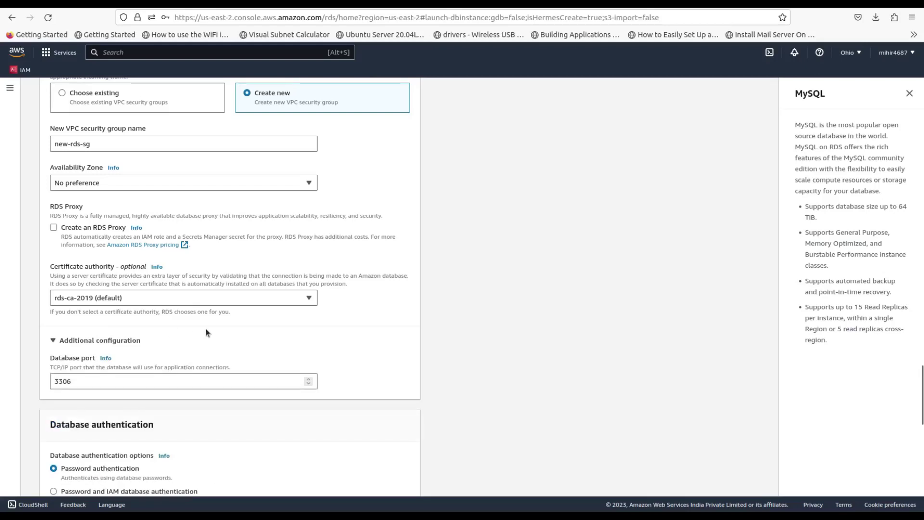
scroll(206, 329, "down", 1)
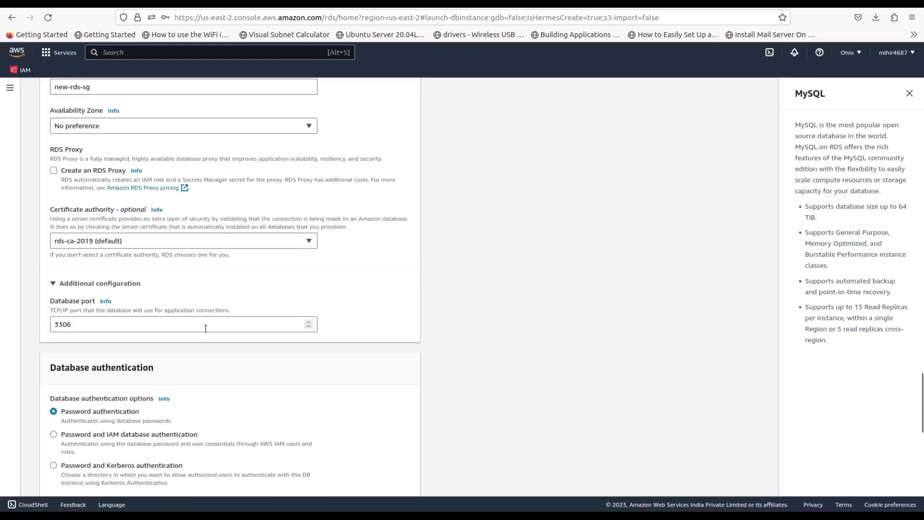
left_click(82, 323)
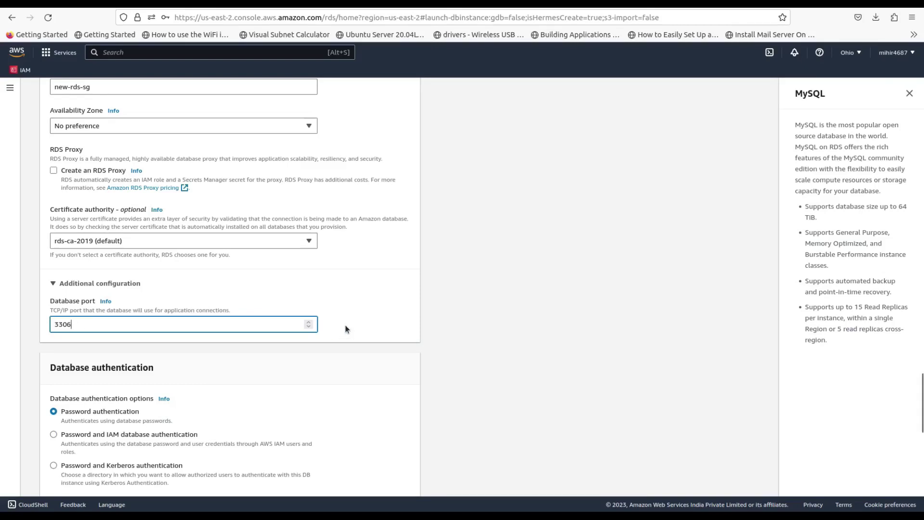
scroll(345, 325, "down", 5)
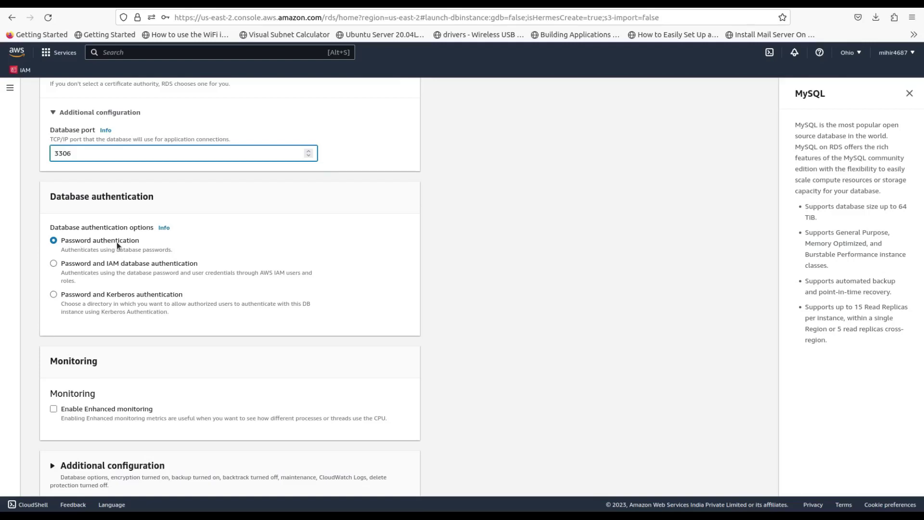
scroll(247, 255, "down", 3)
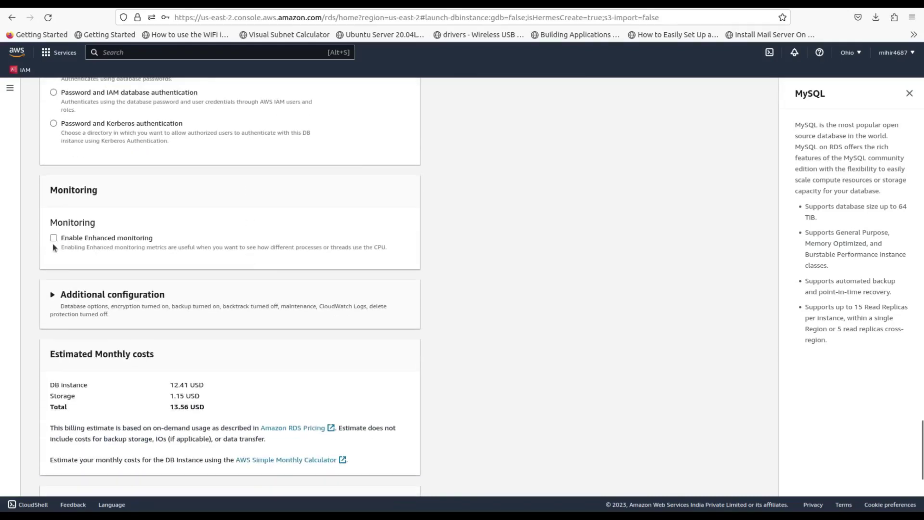
scroll(107, 246, "down", 2)
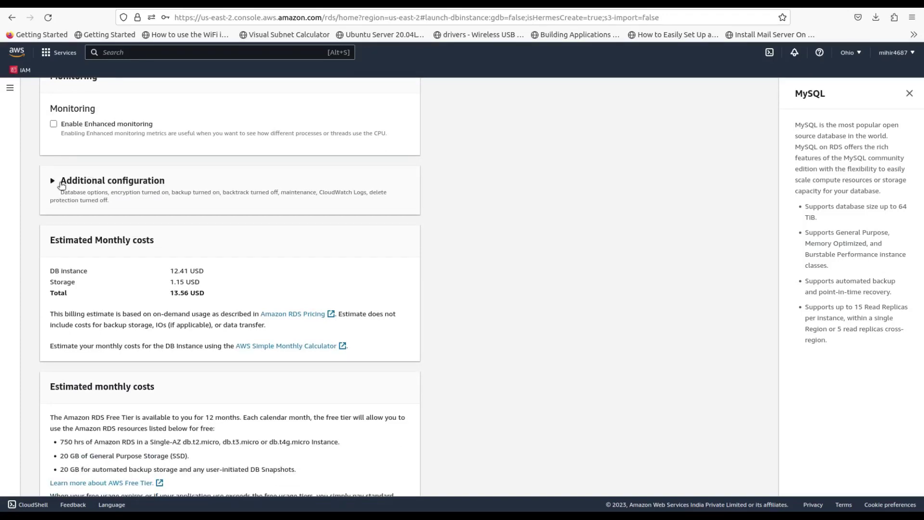
Step: Set the initial database name to mydb
left_click(61, 185)
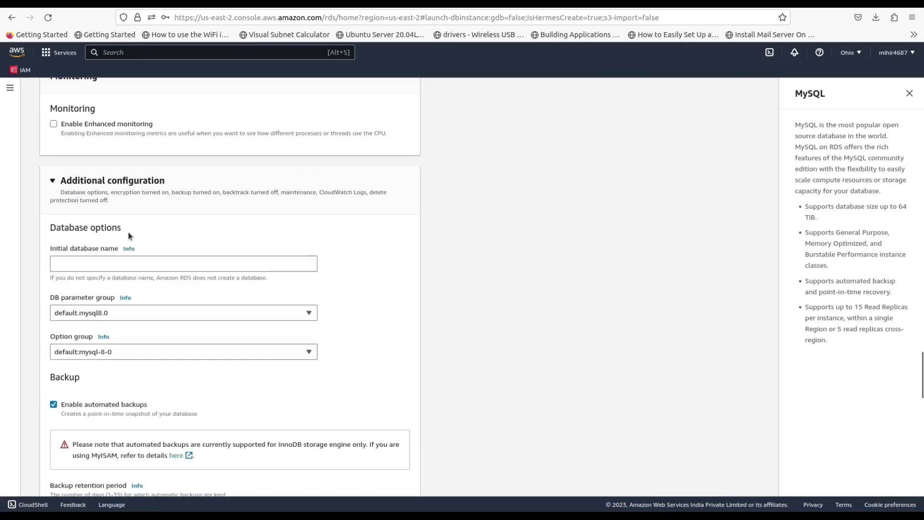
left_click(114, 261)
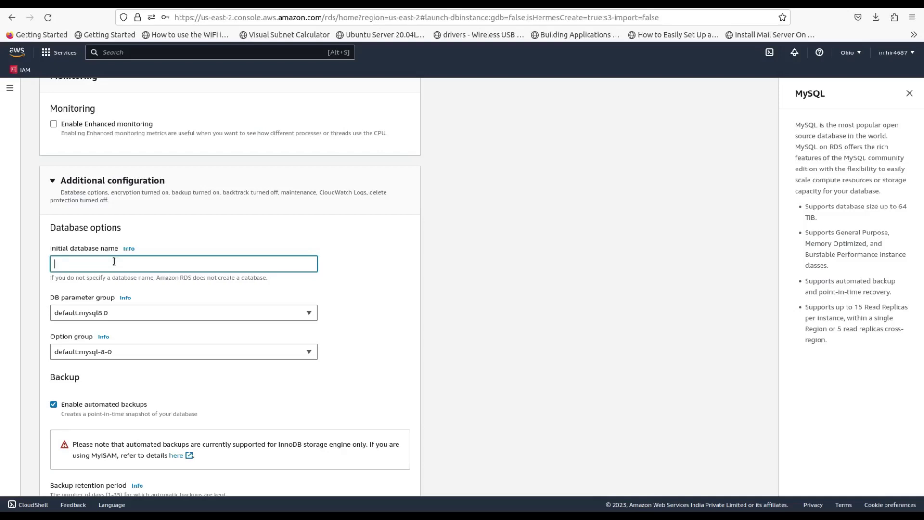
type("mydb")
Step: Turn off automated backups, encryption and auto minor version upgrade
scroll(166, 338, "down", 3)
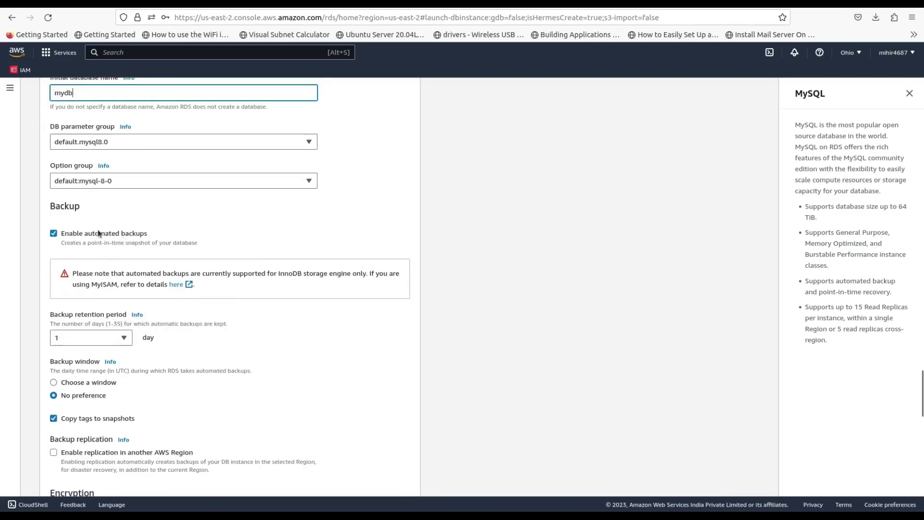
left_click(54, 233)
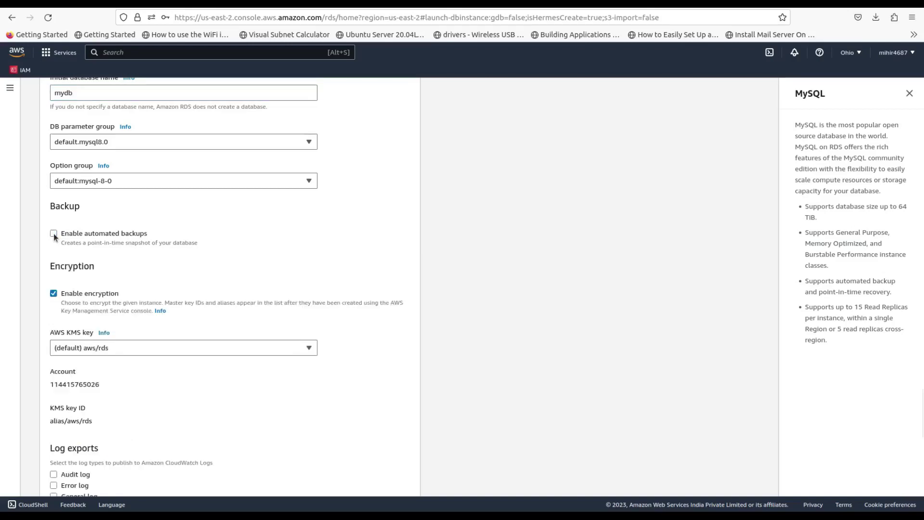
left_click(53, 293)
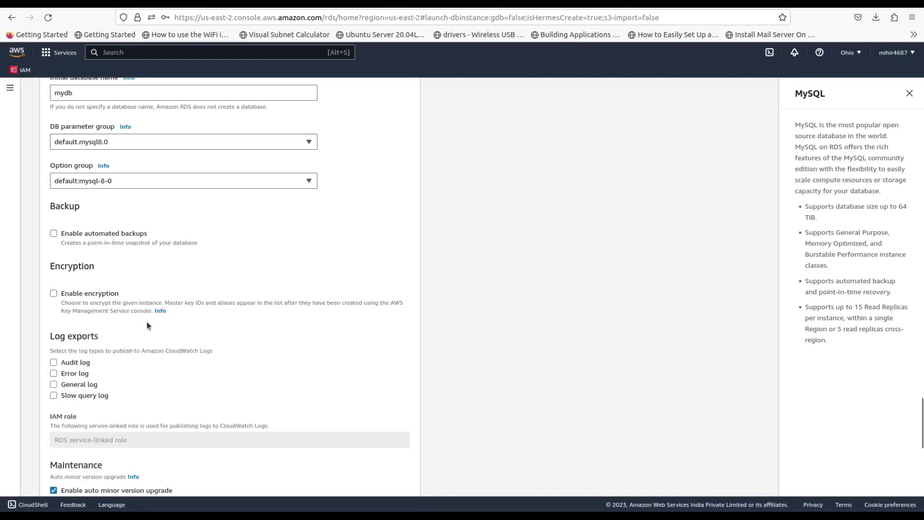
scroll(147, 324, "down", 3)
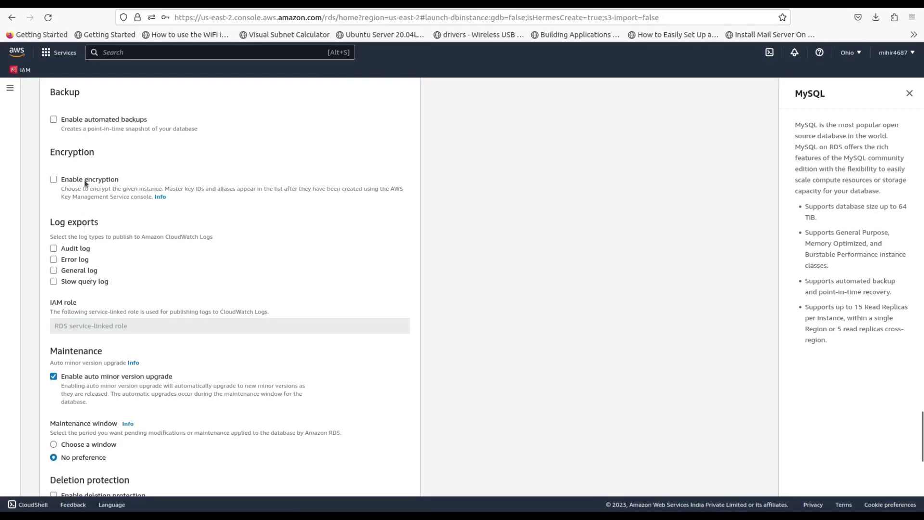
scroll(98, 246, "down", 3)
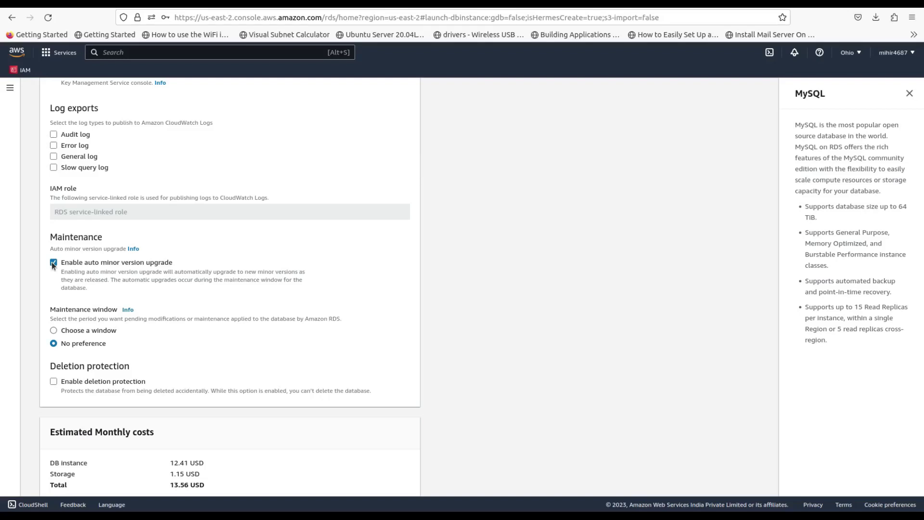
left_click(53, 262)
scroll(162, 276, "down", 3)
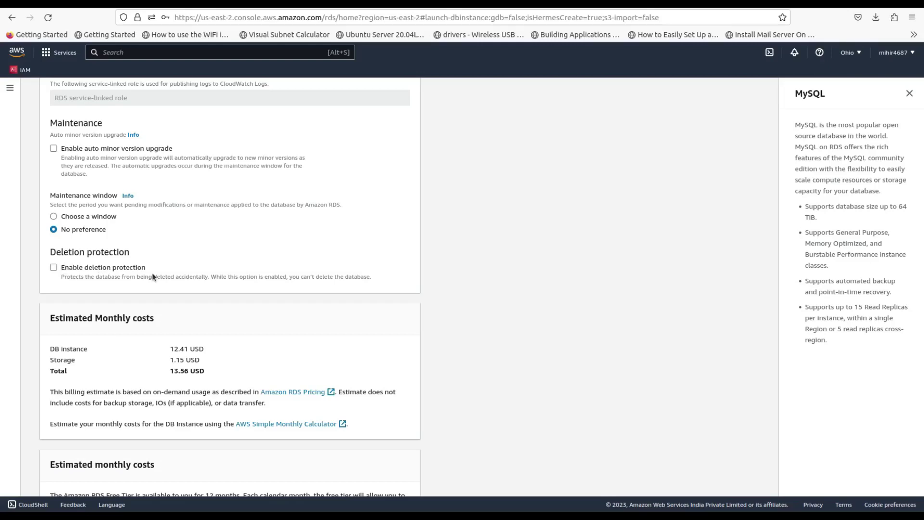
scroll(152, 273, "down", 2)
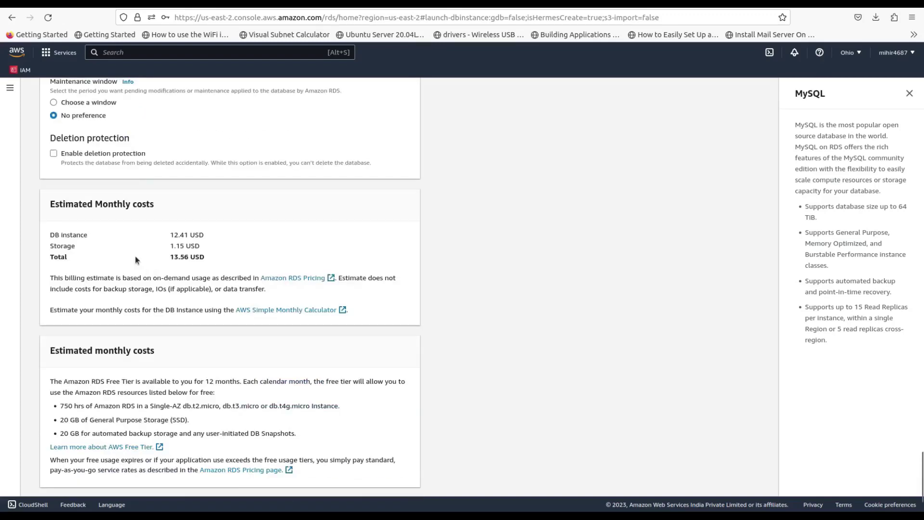
scroll(141, 251, "down", 2)
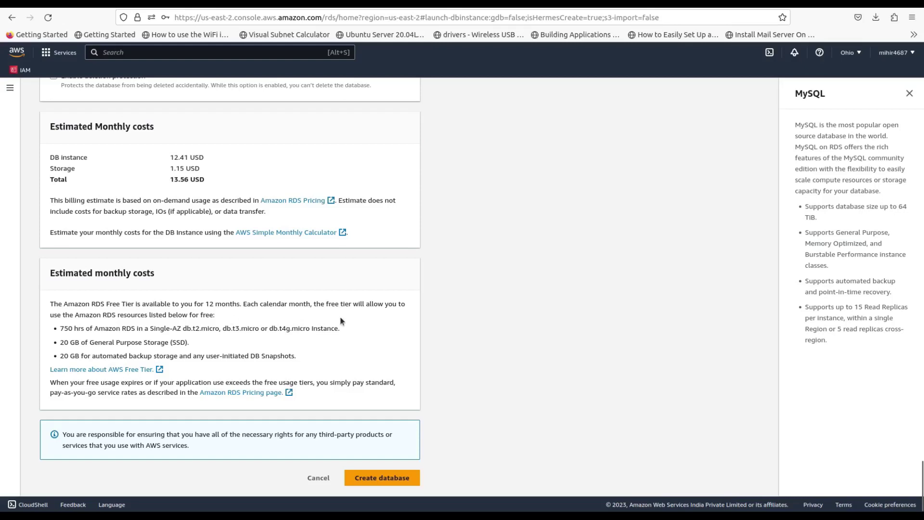
Step: Create the mydb-1 database and dismiss the browser popups
left_click(391, 478)
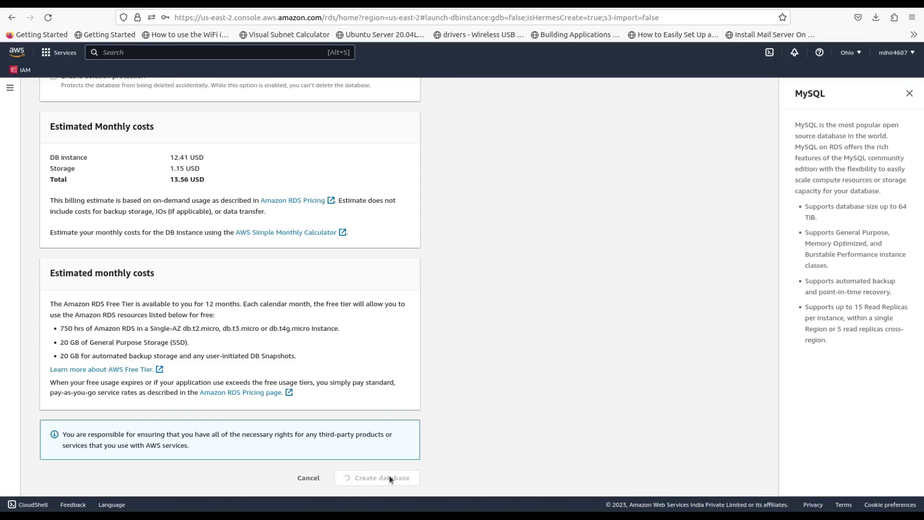
left_click(638, 429)
left_click(638, 429)
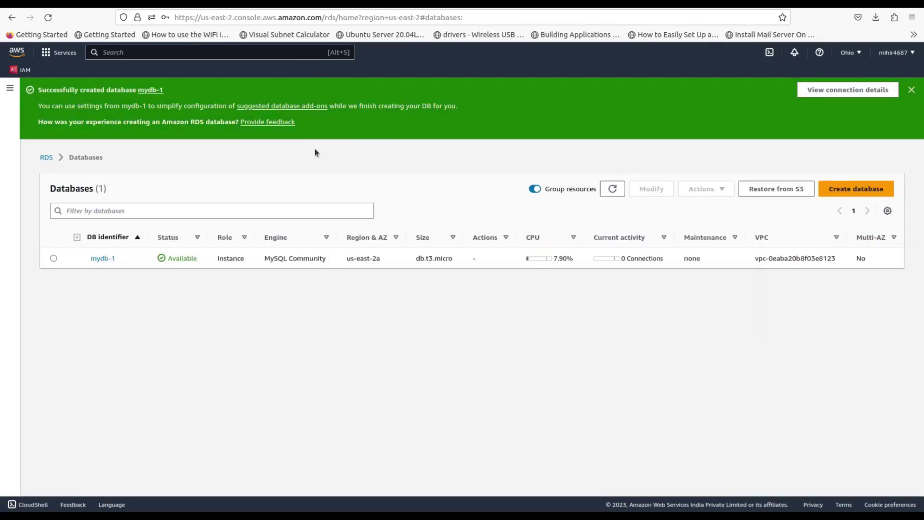
Step: Paste the username, password and endpoint into a VS Code note, then open mydb-1's details
left_click(822, 95)
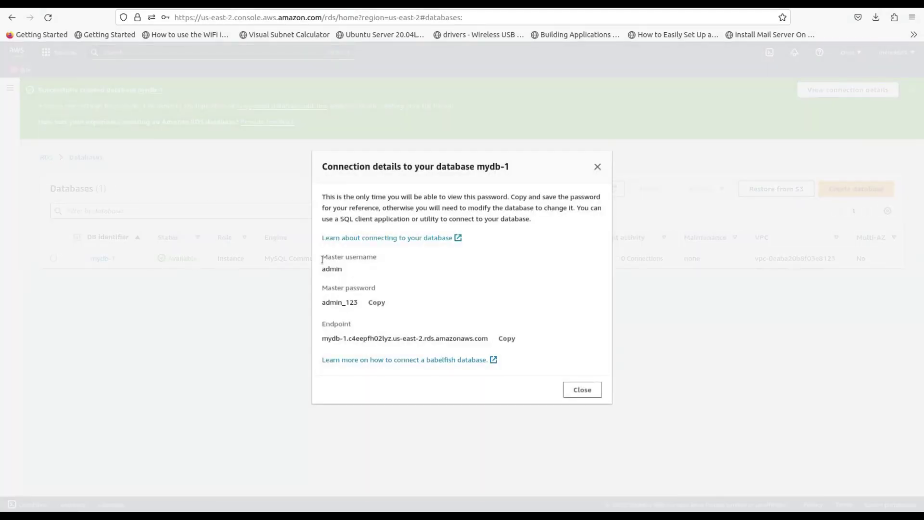
left_click_drag(322, 260, 489, 342)
key("ctrl+c")
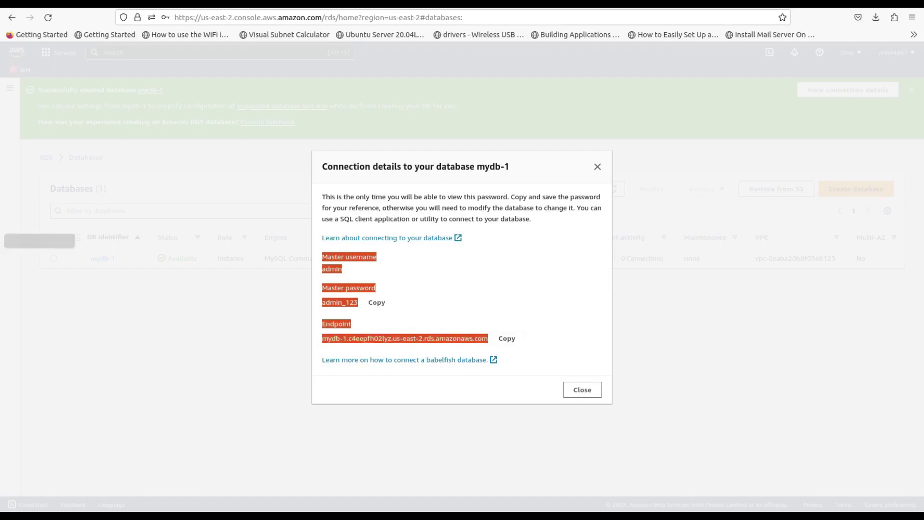
left_click(9, 240)
key("ctrl+v")
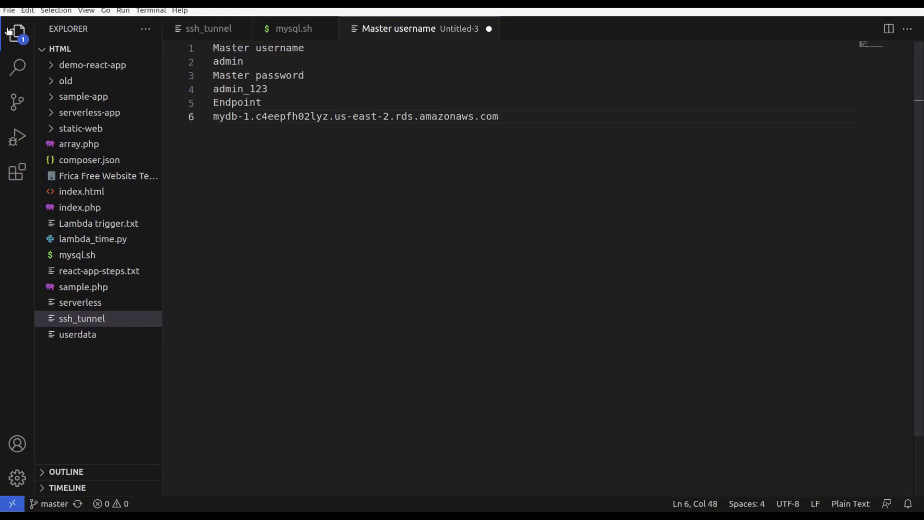
key("alt+Tab")
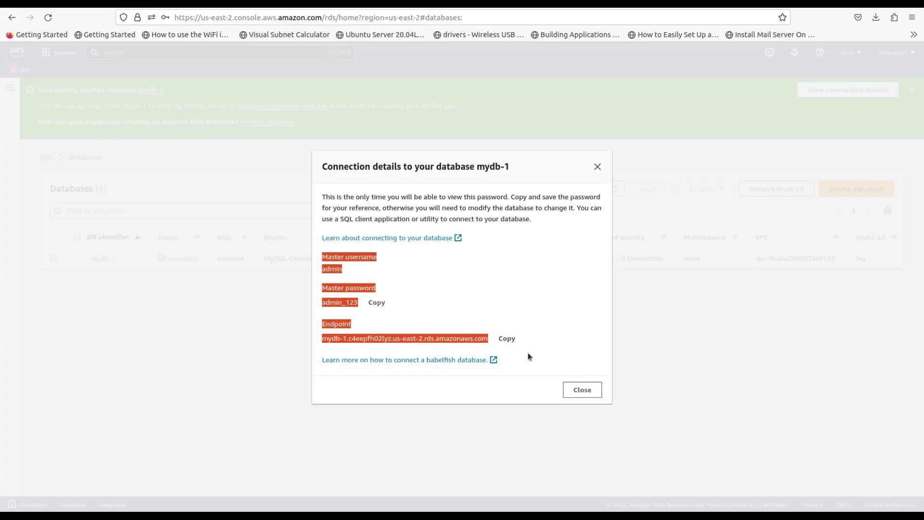
left_click(585, 389)
left_click(102, 260)
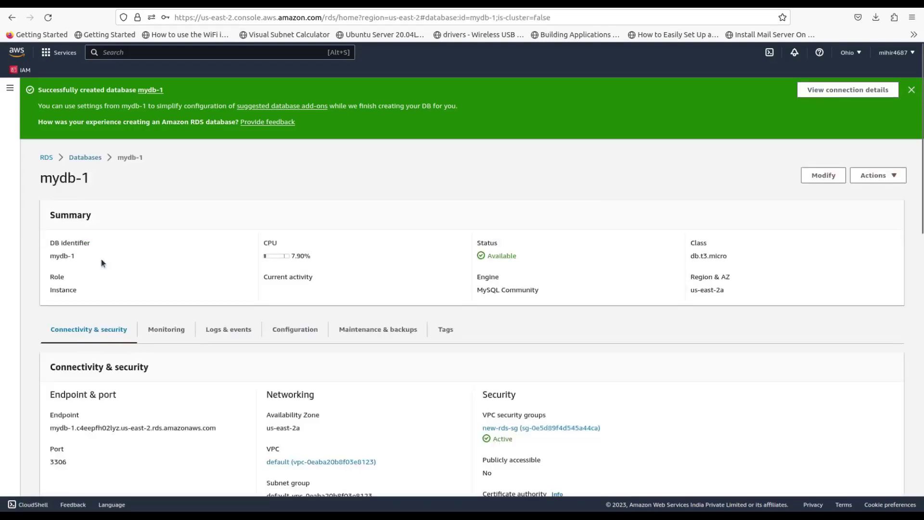
Step: Add a second inbound rule to new-rds-sg for port 3306 from Anywhere-IPv4 (0.0.0.0/0)
scroll(325, 305, "down", 3)
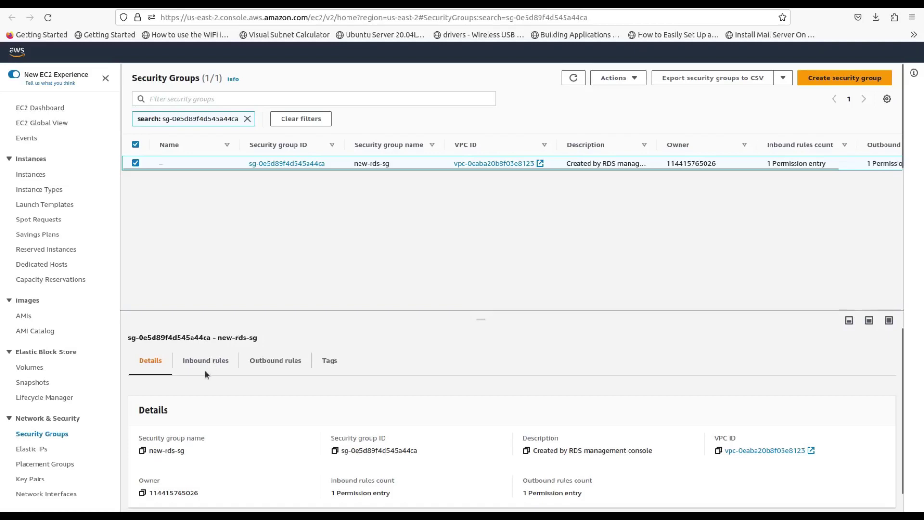
left_click(207, 361)
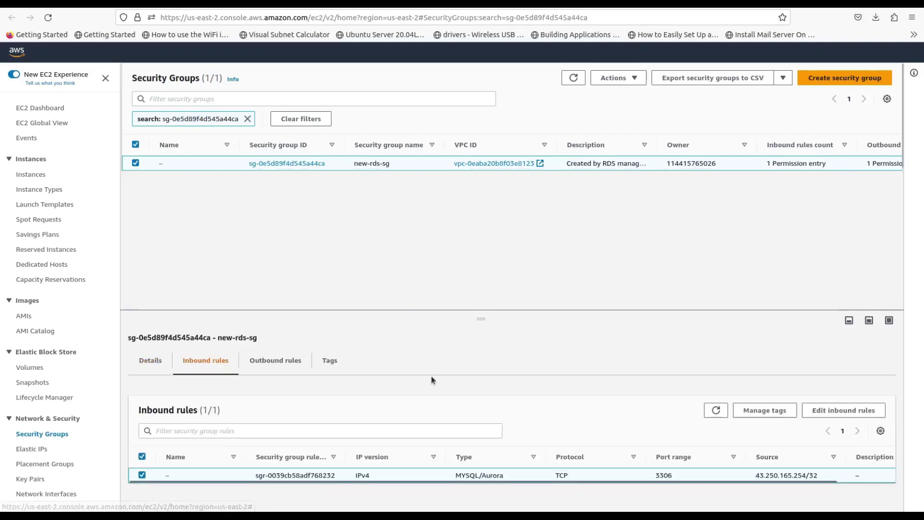
left_click(852, 410)
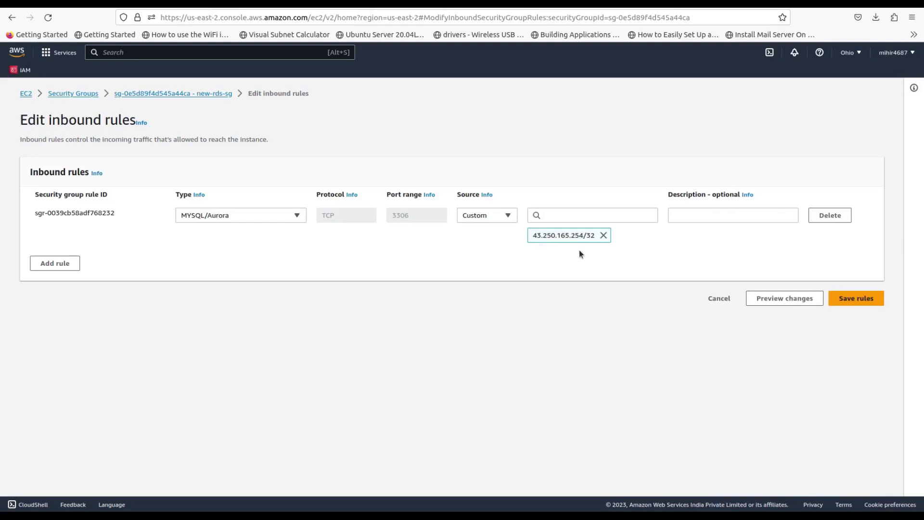
left_click(65, 266)
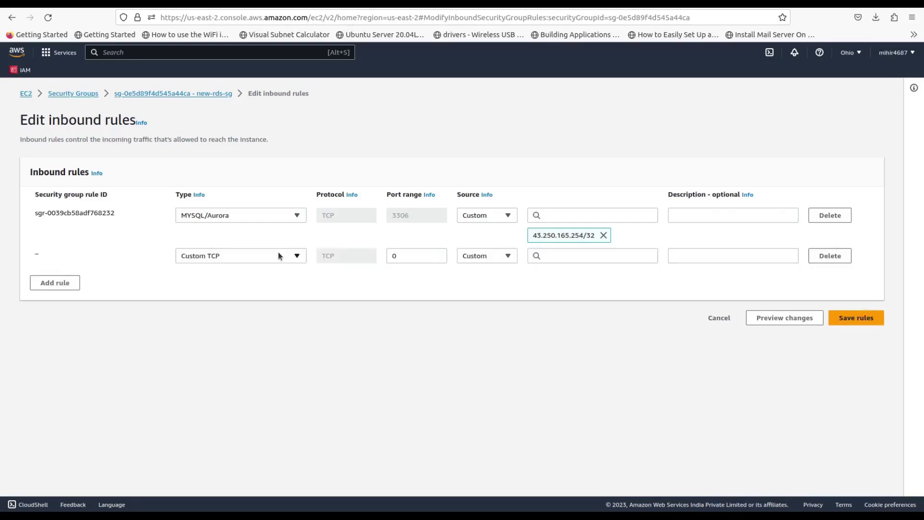
left_click_drag(406, 260, 382, 256)
type("3306")
left_click(472, 261)
left_click(477, 285)
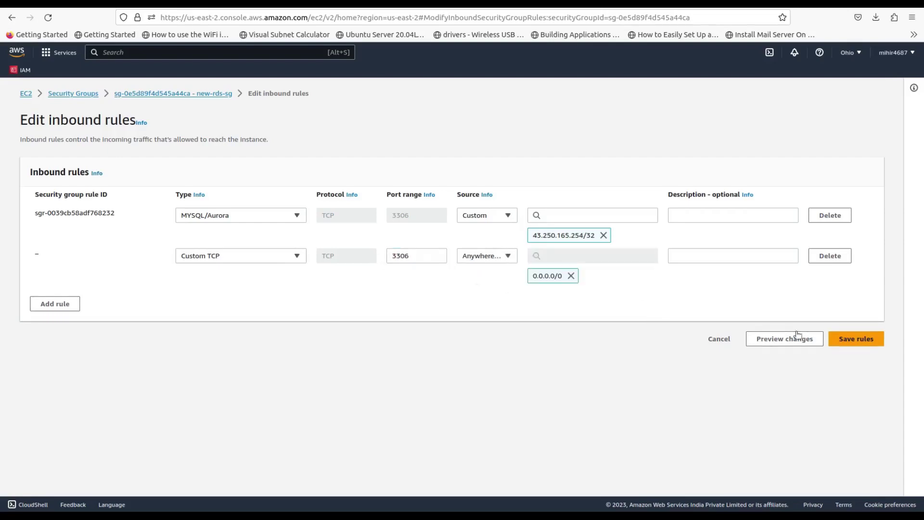
left_click(847, 345)
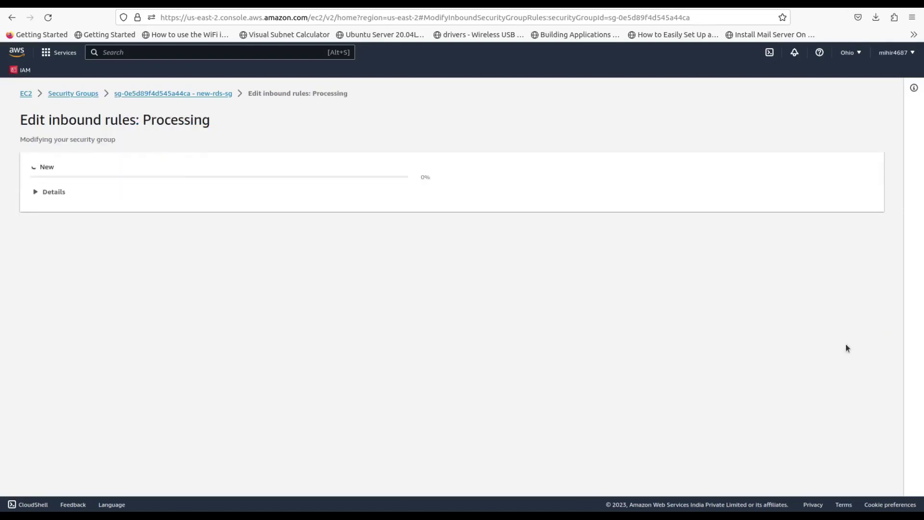
scroll(623, 356, "down", 1)
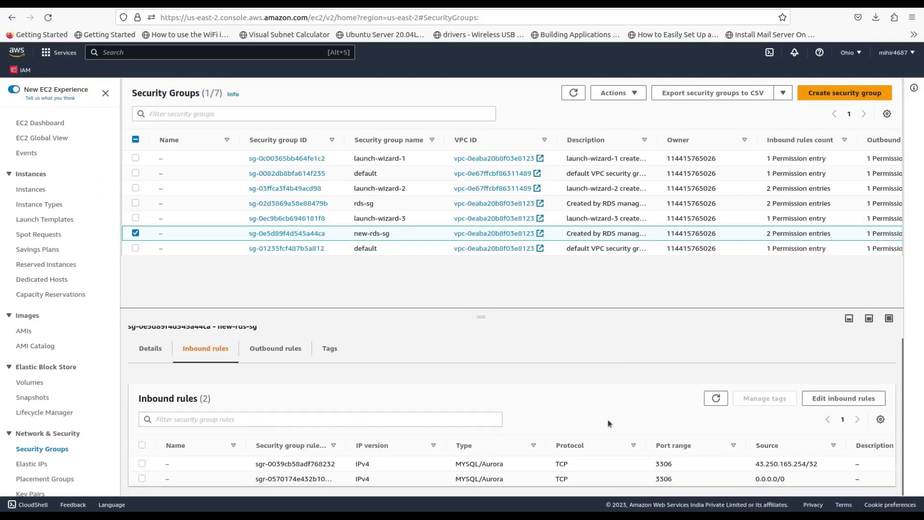
left_click_drag(749, 480, 788, 484)
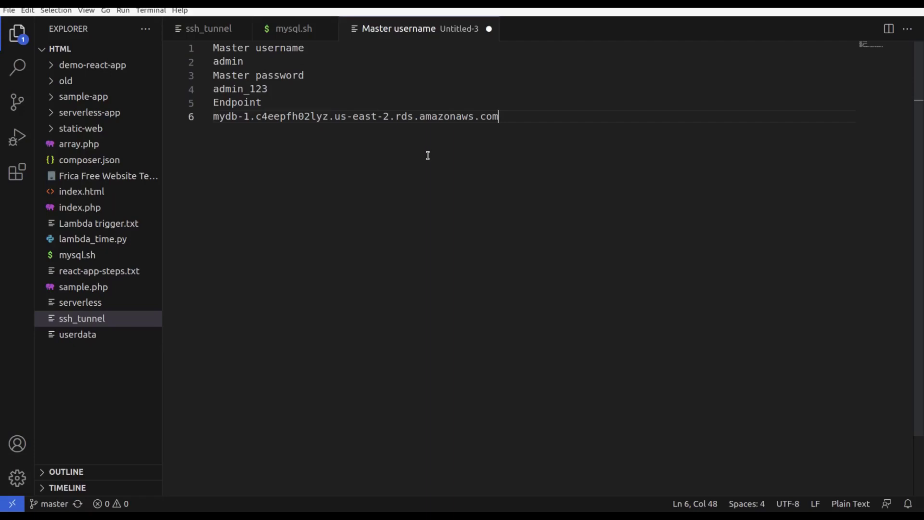
Step: Copy the RDS endpoint line from the note and launch Sqlectron maximized via 'sql' search
left_click_drag(213, 116, 500, 121)
key("ctrl+c")
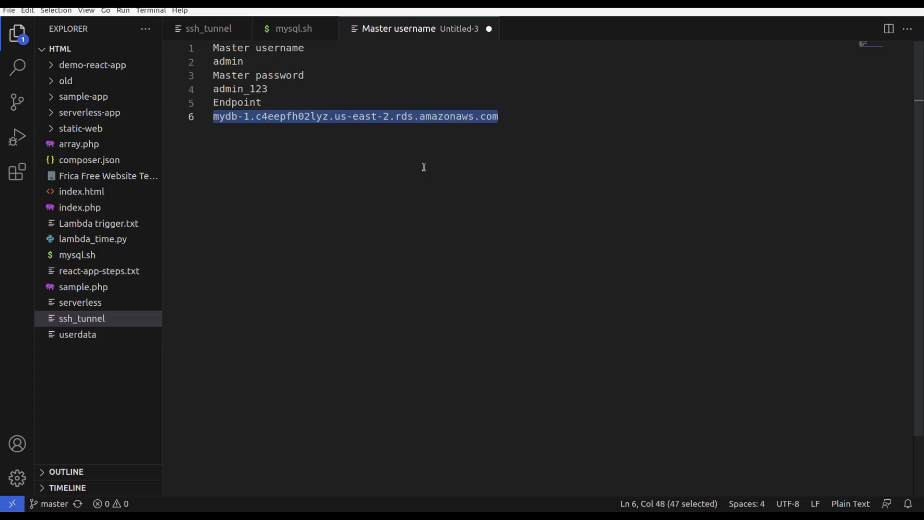
key("super")
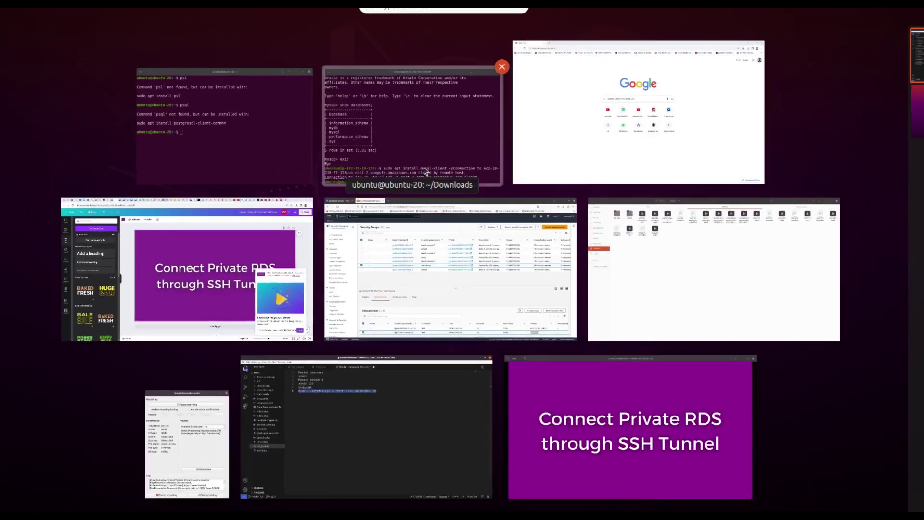
type("sql")
key("Return")
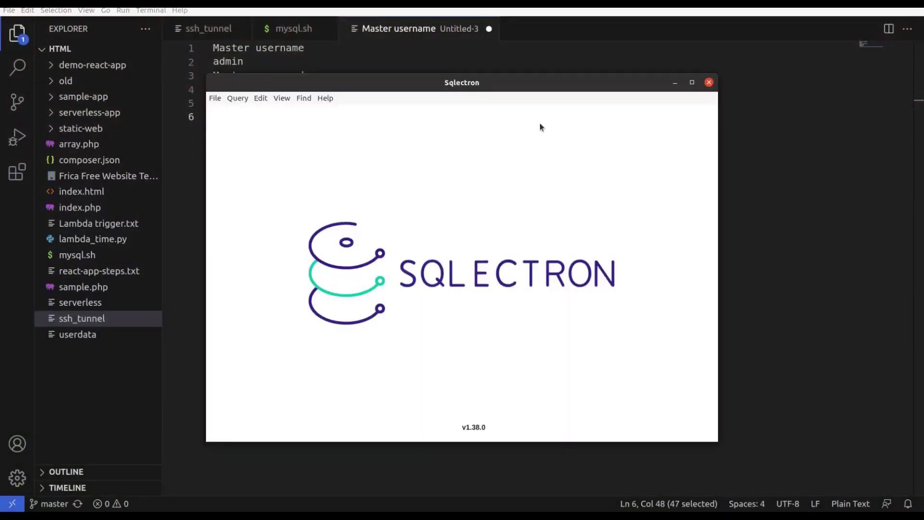
left_click(693, 82)
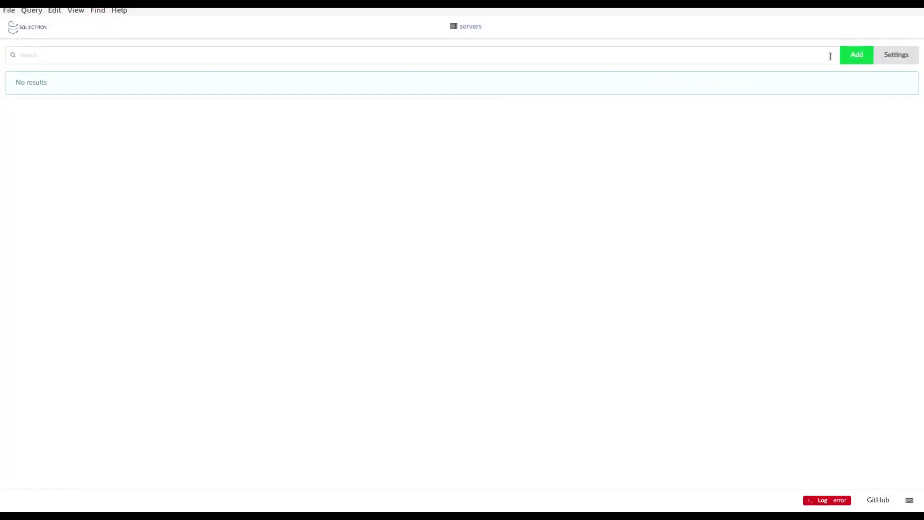
Step: Add a MySQL server named Mysql_RDS with the RDS endpoint as its host
left_click(857, 56)
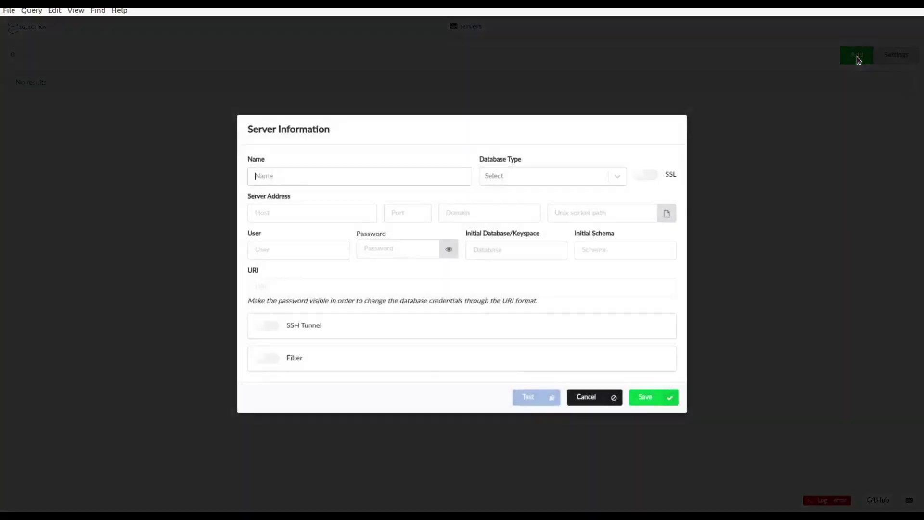
type("Mysql_RDS")
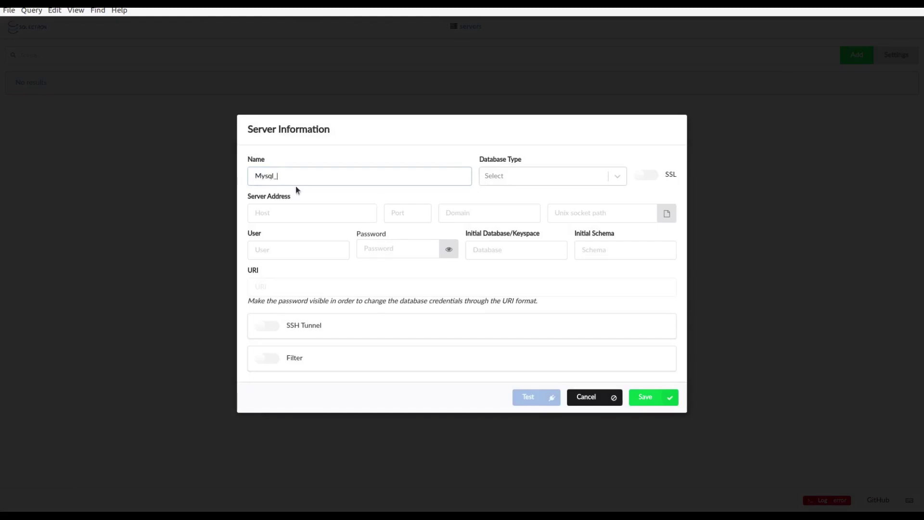
left_click(512, 177)
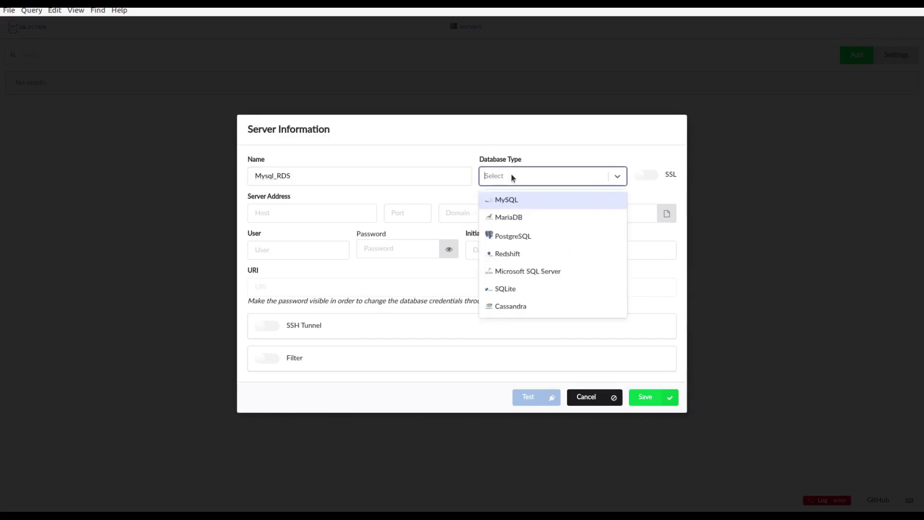
left_click(514, 200)
left_click(313, 211)
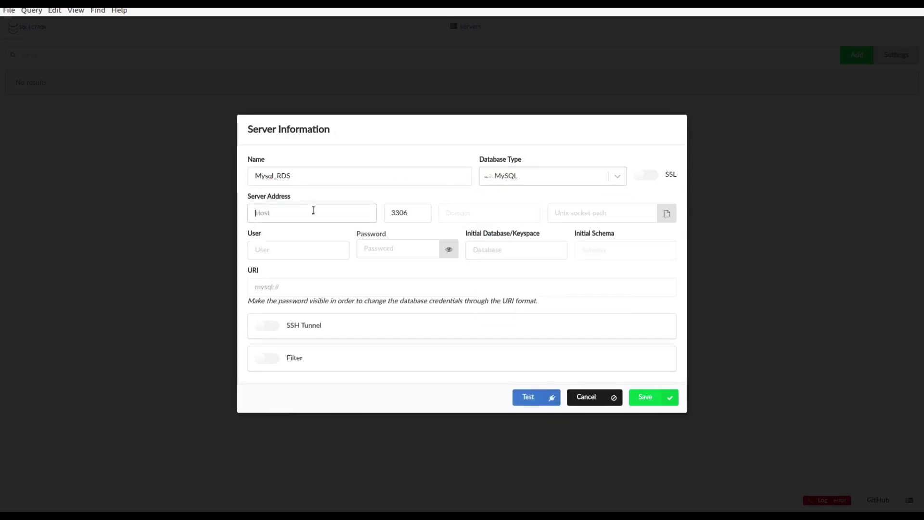
left_click(3, 241)
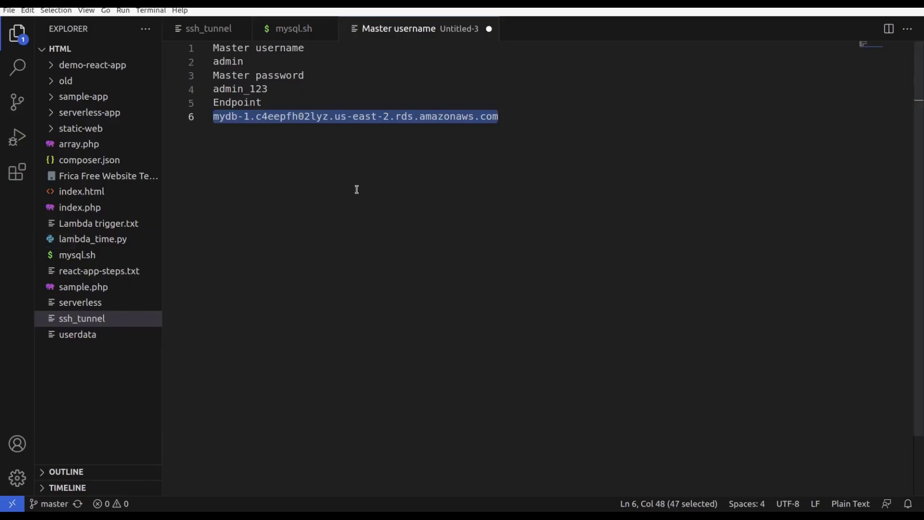
key("alt+Tab")
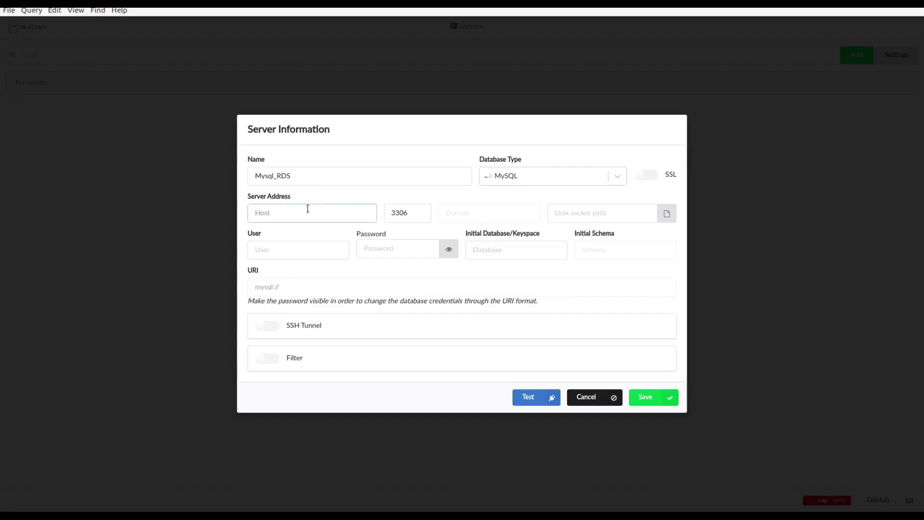
key("ctrl+v")
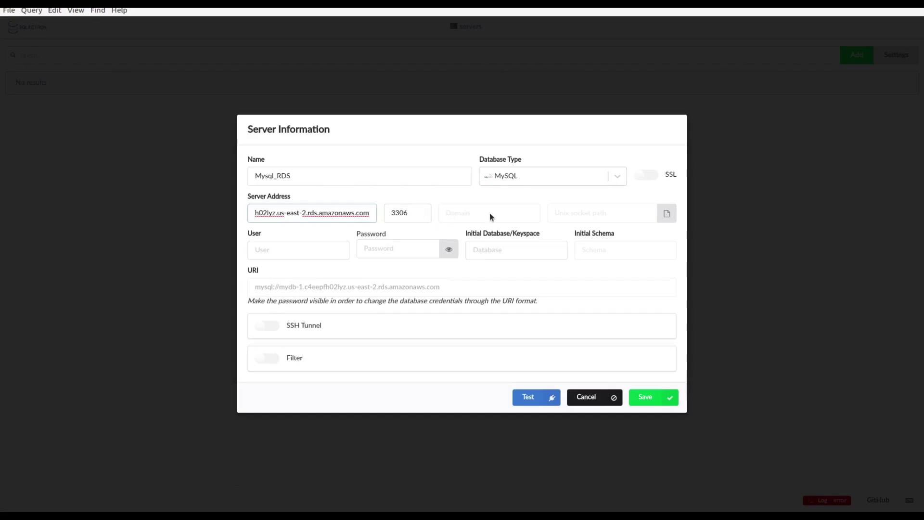
Step: Fill in user admin, the master password and database mydb, then test the connection
left_click(283, 250)
type("admin")
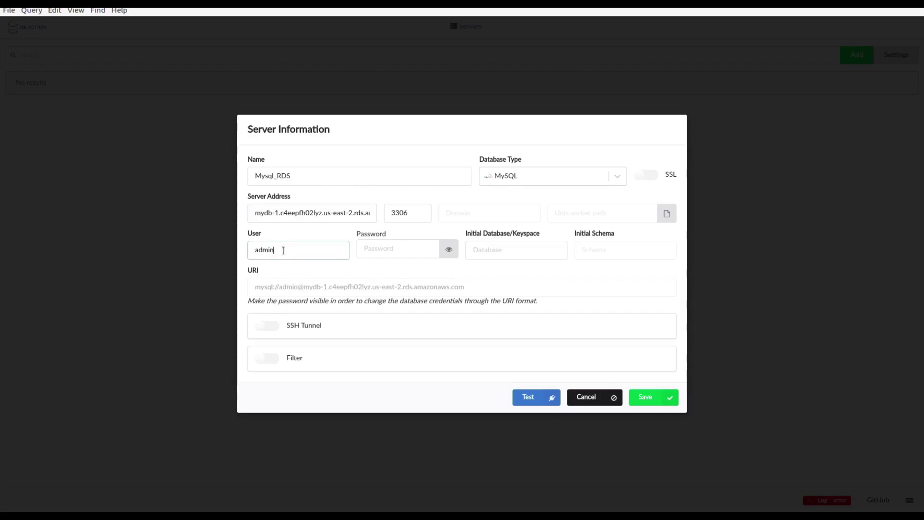
left_click(393, 249)
type("******")
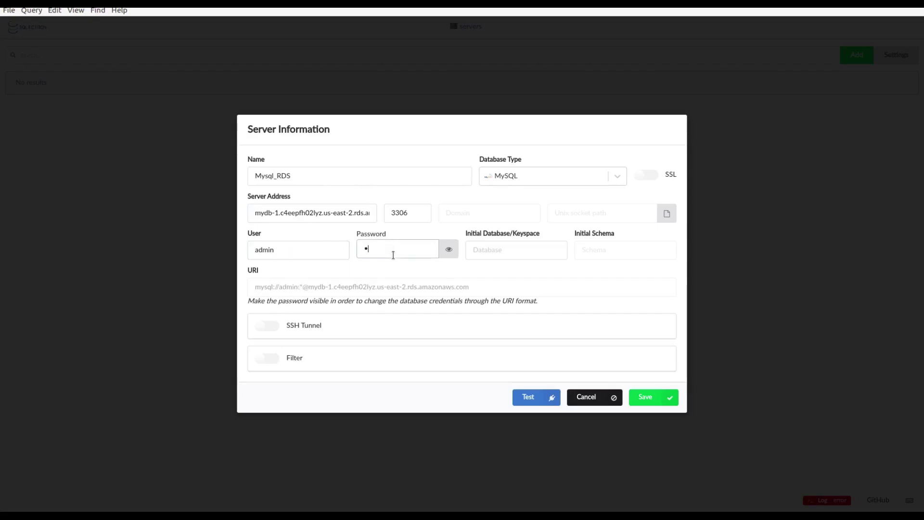
type("***")
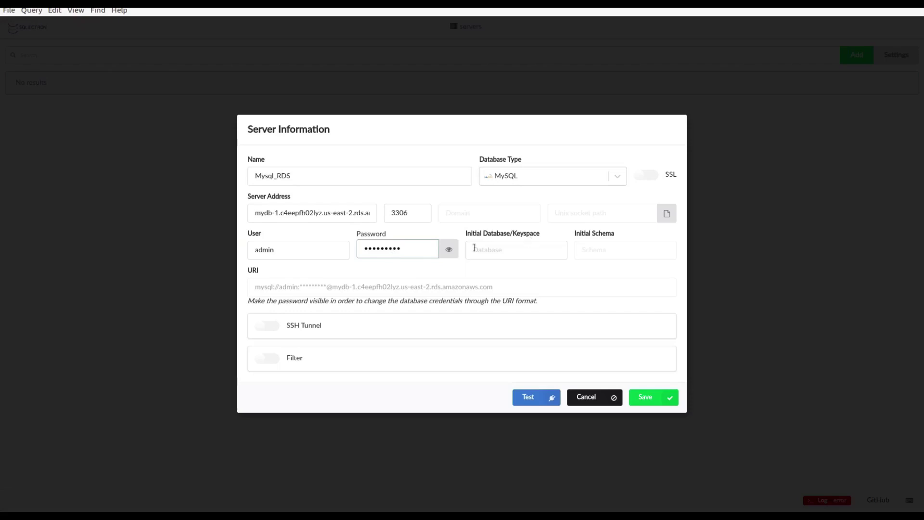
left_click(503, 246)
type("mydb")
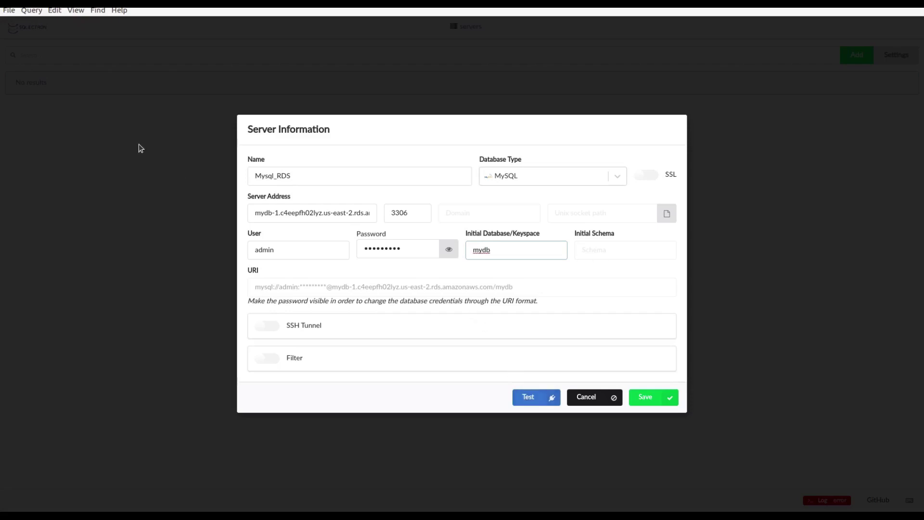
left_click(447, 253)
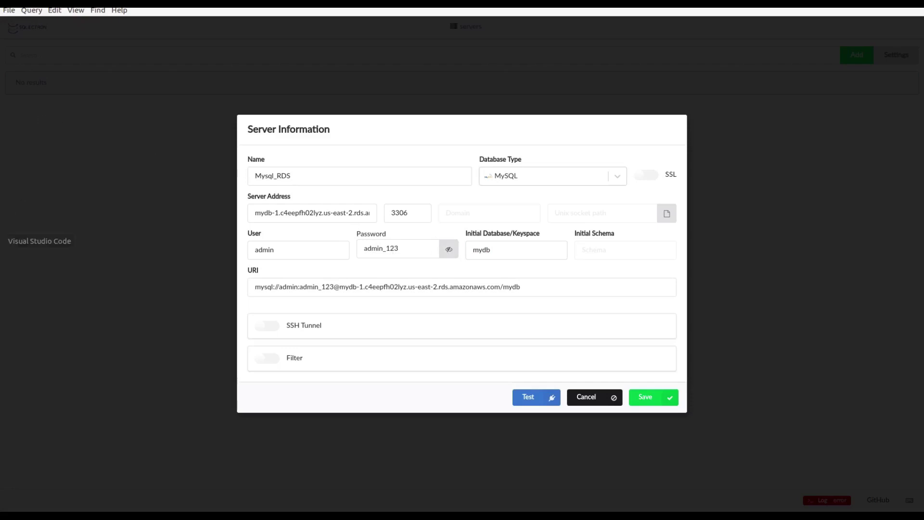
left_click(12, 241)
double_click(247, 88)
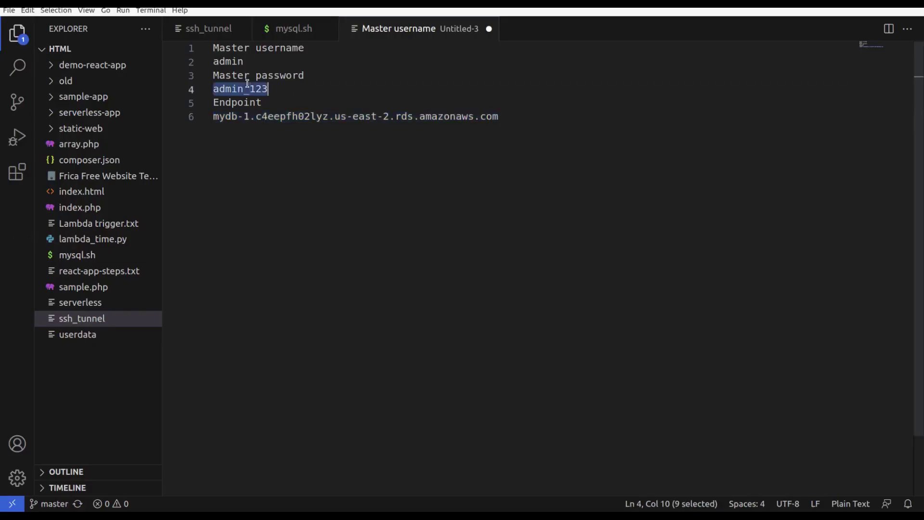
key("alt+Tab")
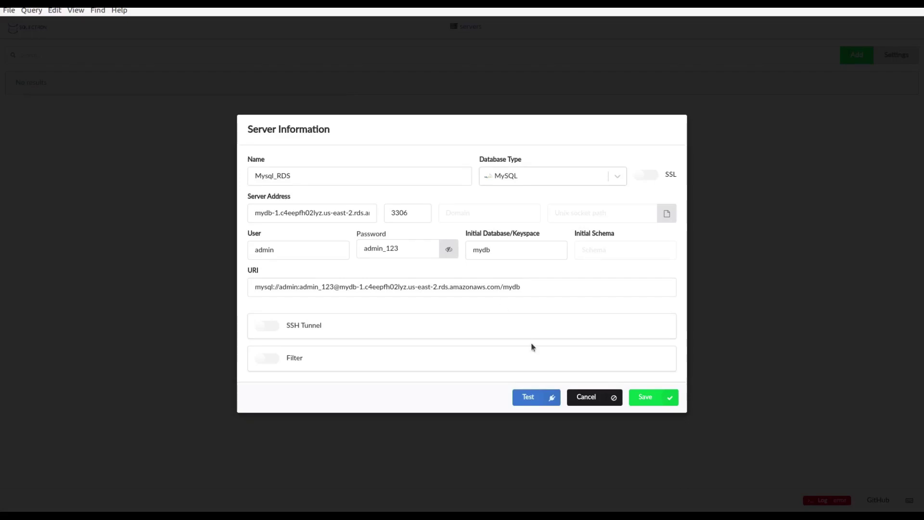
left_click(527, 396)
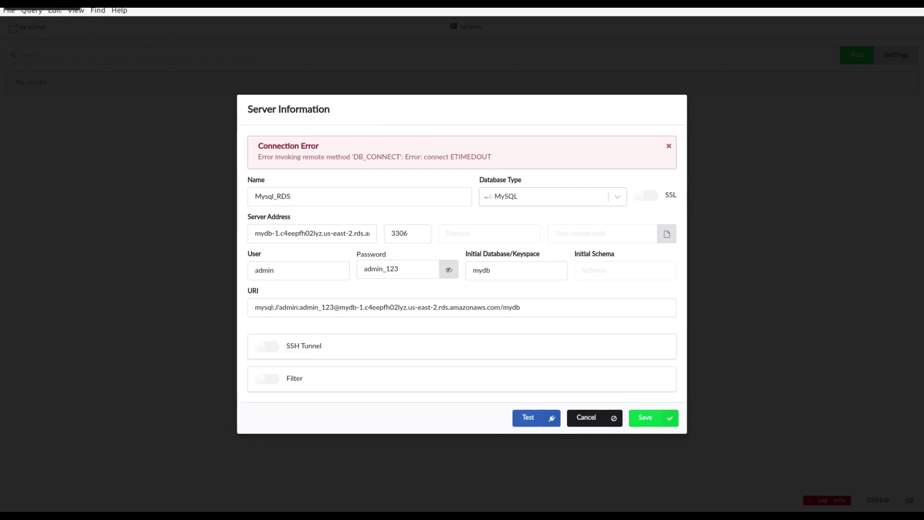
Step: Leave the ETIMEDOUT failure and go back to the AWS console to search for a service
key("alt+Tab")
left_click(166, 53)
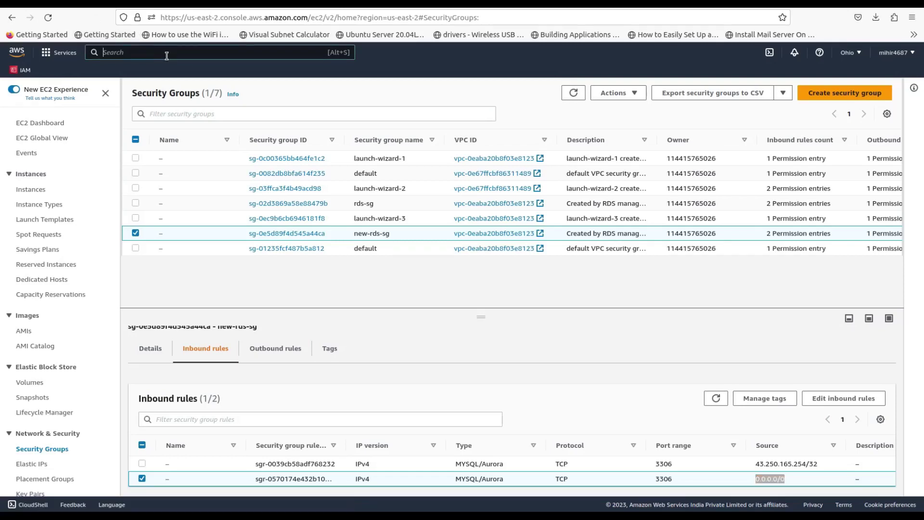
Step: Search for EC2 and start a new instance launch named rds-tunnel
type("ec2")
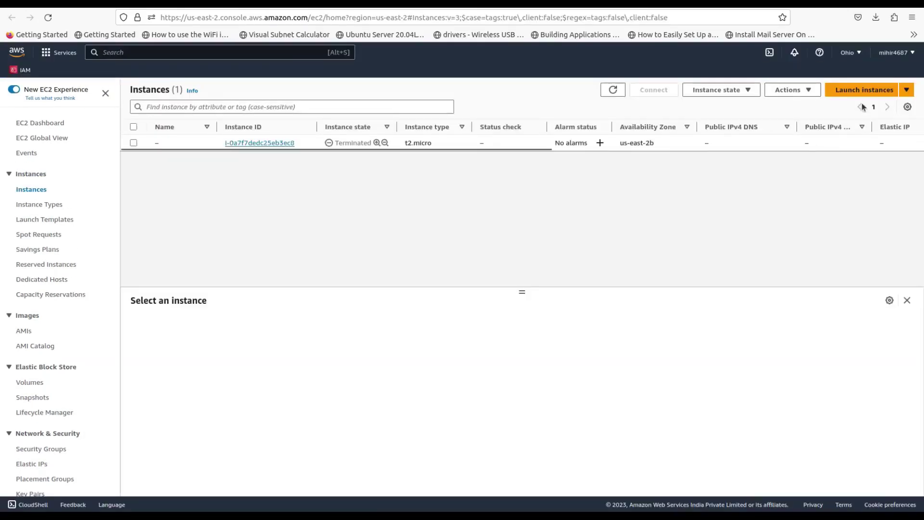
left_click(858, 90)
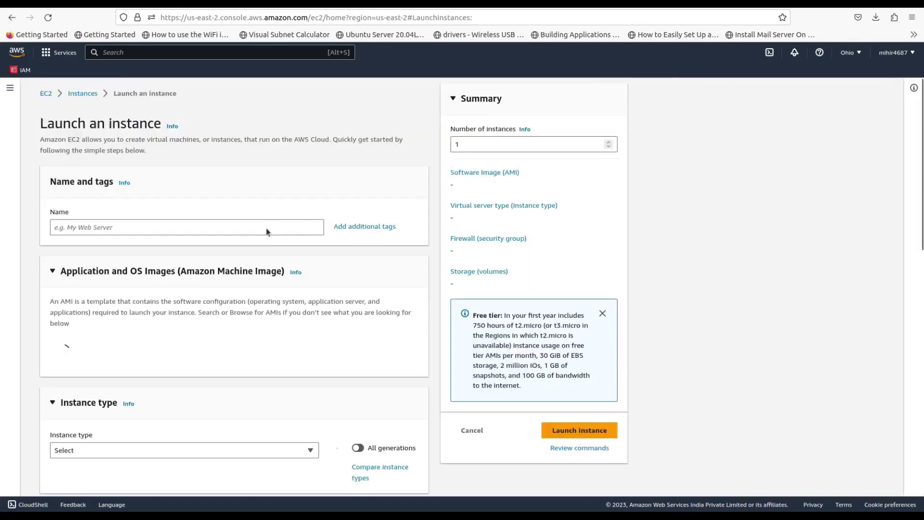
left_click(222, 227)
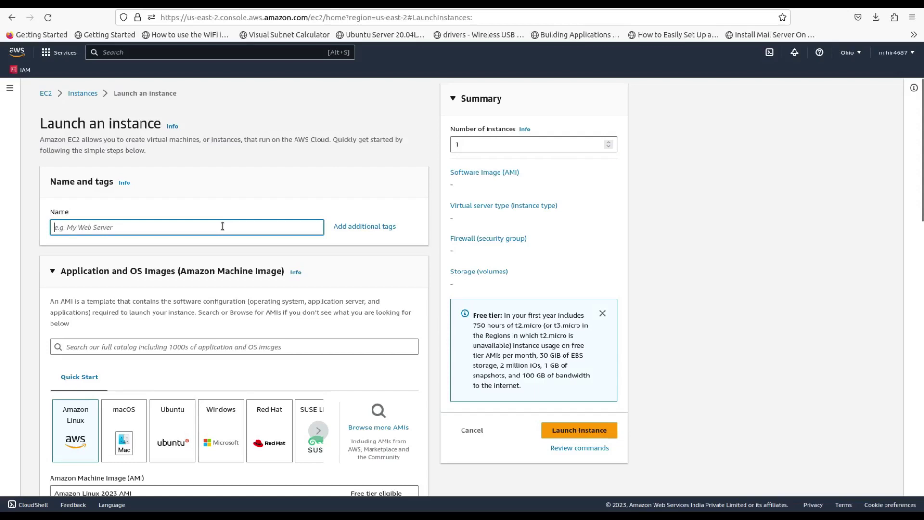
type("rds-tunnel")
Step: Choose the Ubuntu Server 20.04 AMI, keep t2.micro, and select the rds key pair
scroll(176, 293, "down", 2)
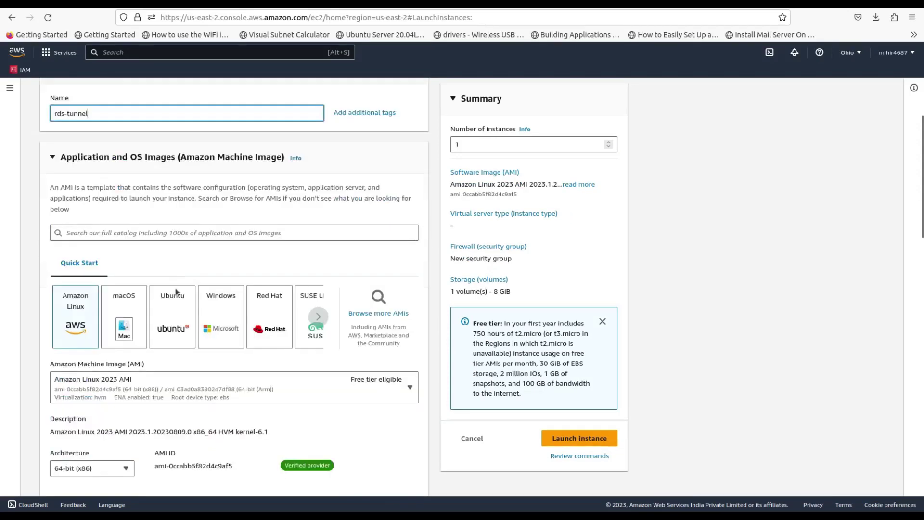
left_click(176, 303)
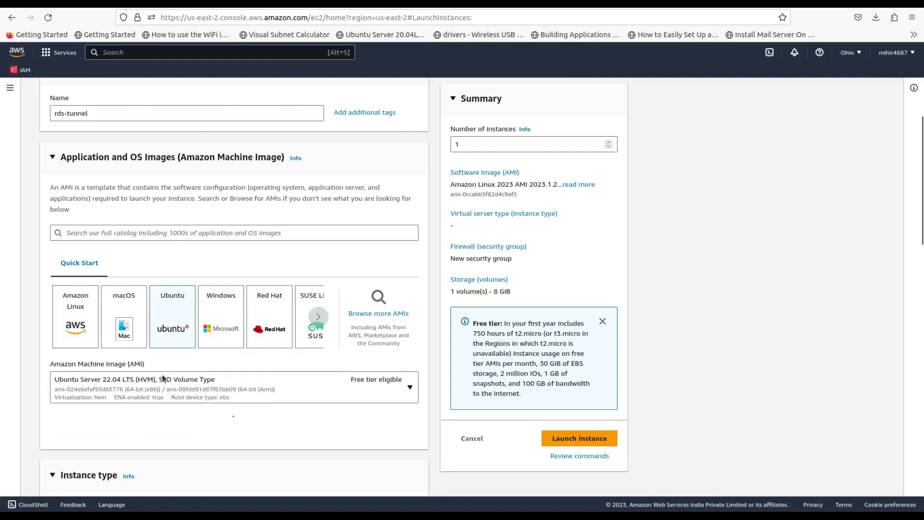
scroll(260, 374, "down", 3)
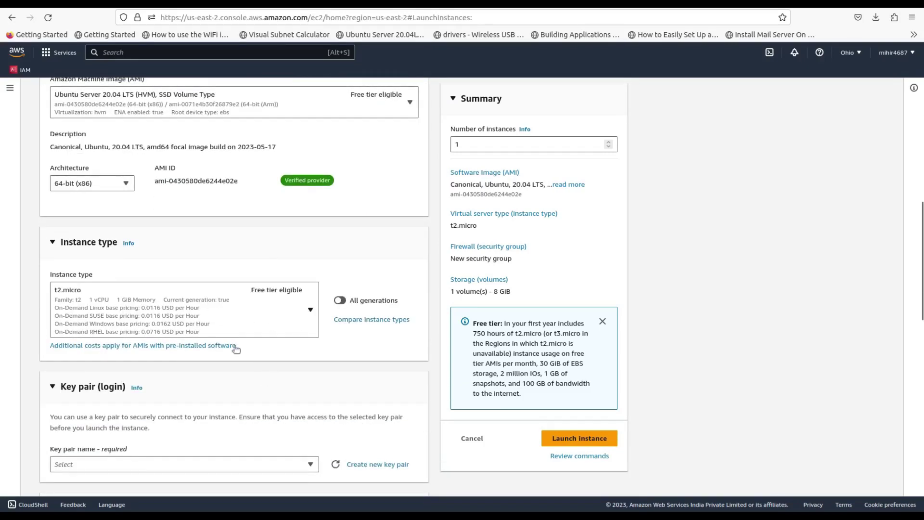
scroll(277, 367, "down", 5)
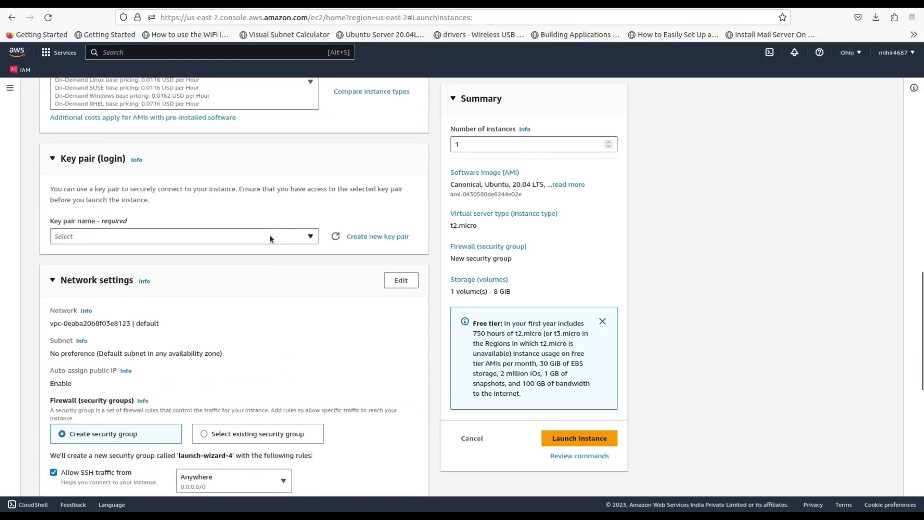
left_click(269, 236)
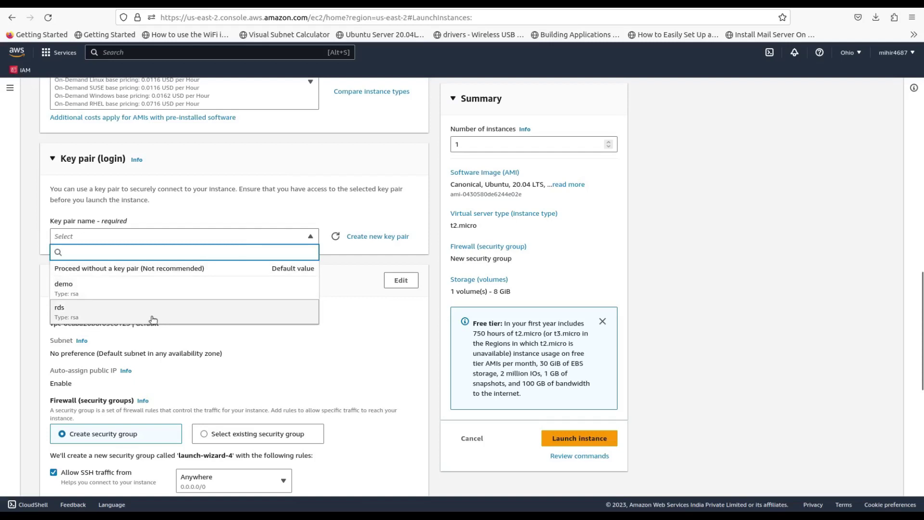
left_click(153, 319)
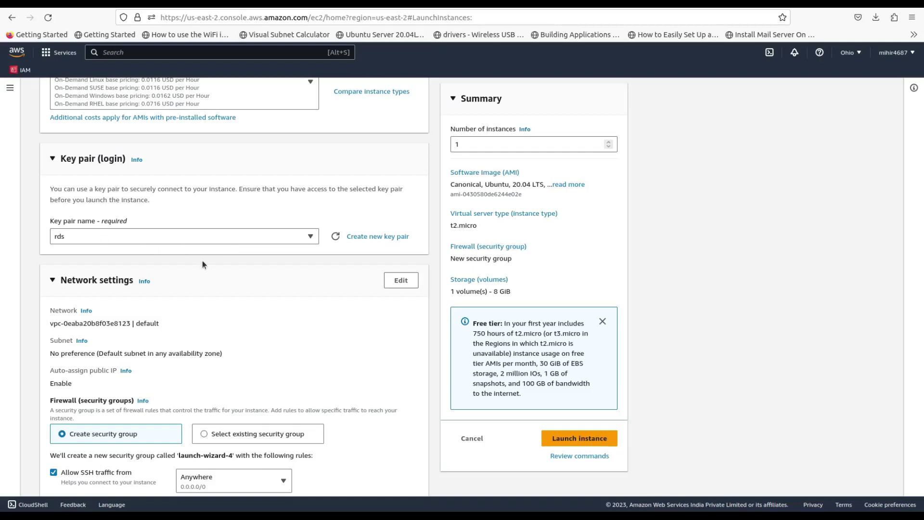
scroll(202, 263, "down", 3)
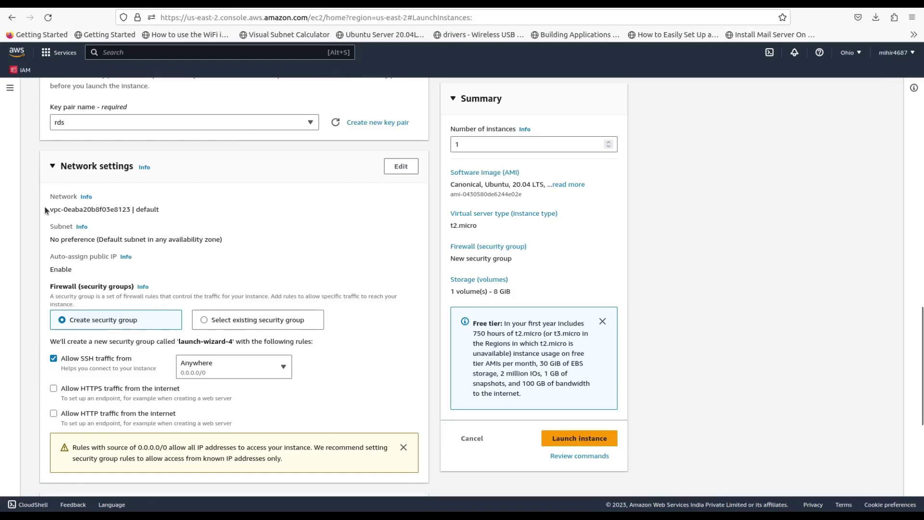
left_click_drag(43, 207, 167, 212)
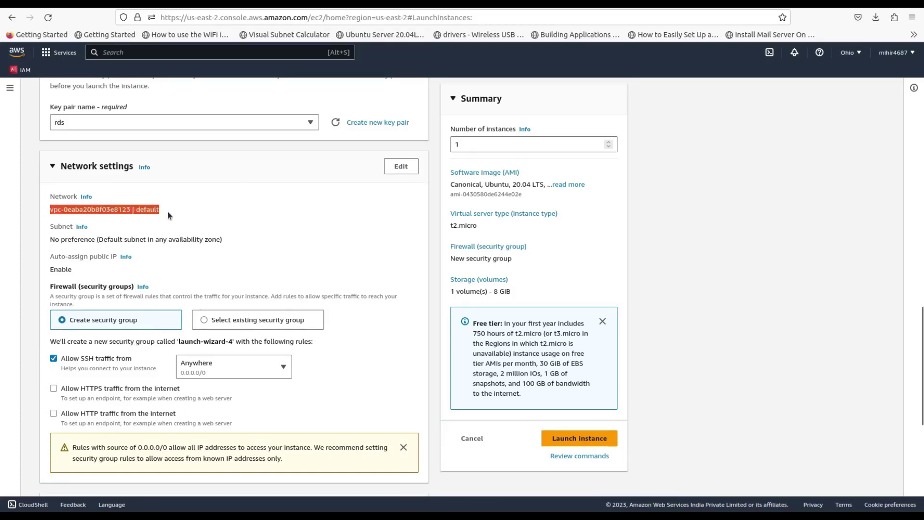
left_click(168, 212)
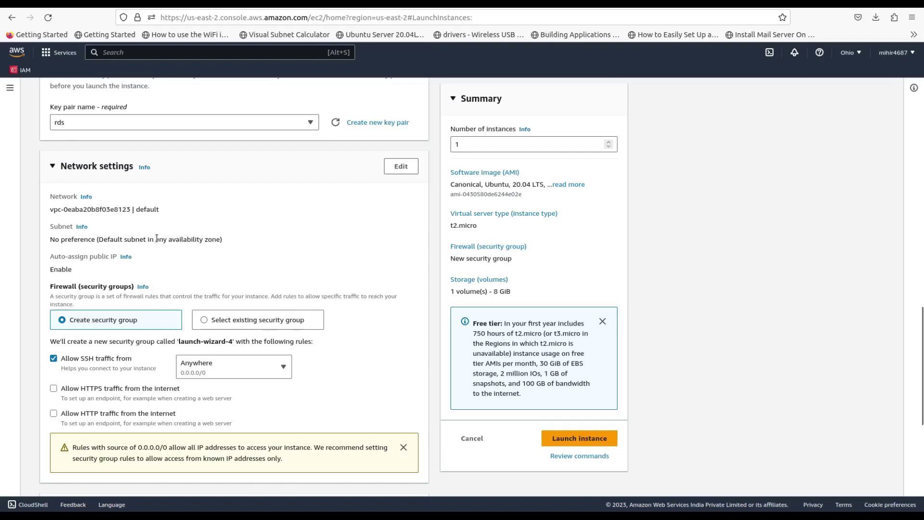
scroll(64, 230, "down", 2)
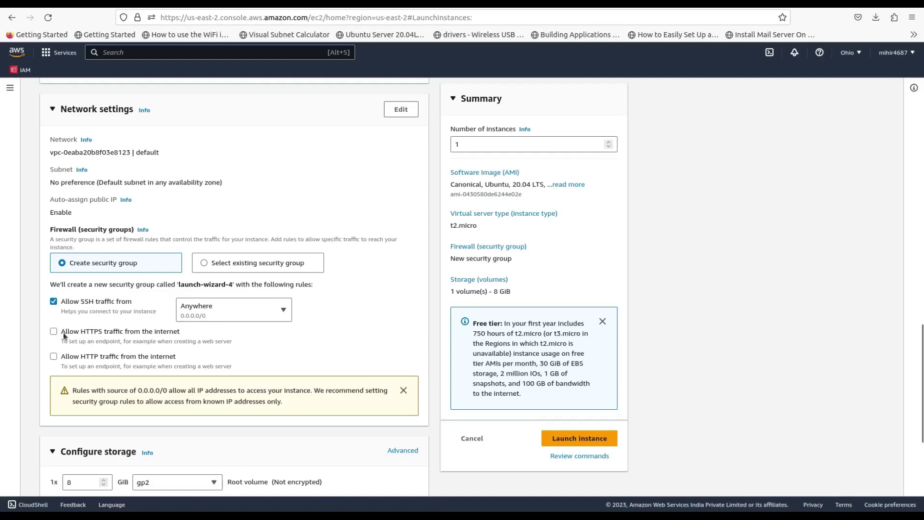
scroll(83, 363, "down", 4)
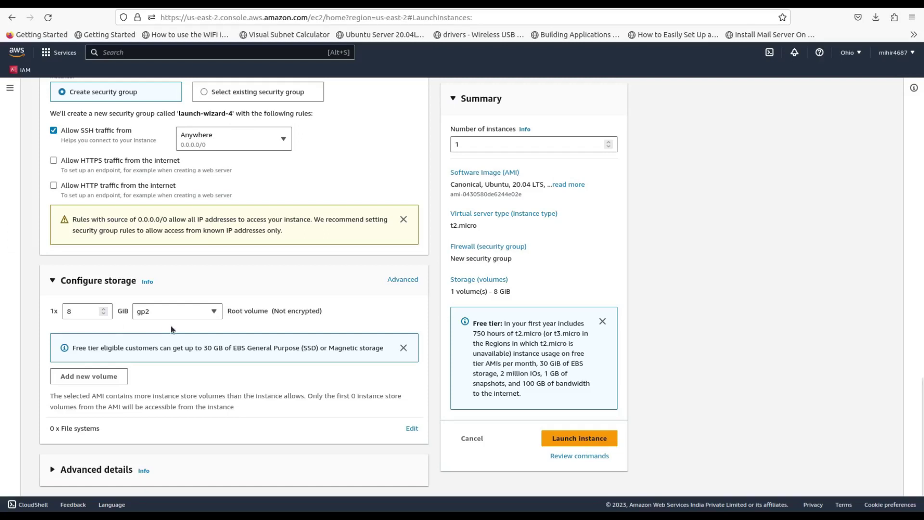
left_click(80, 470)
Step: Scroll down to the empty User data box under Advanced details and click into it
scroll(271, 403, "down", 7)
scroll(271, 402, "down", 12)
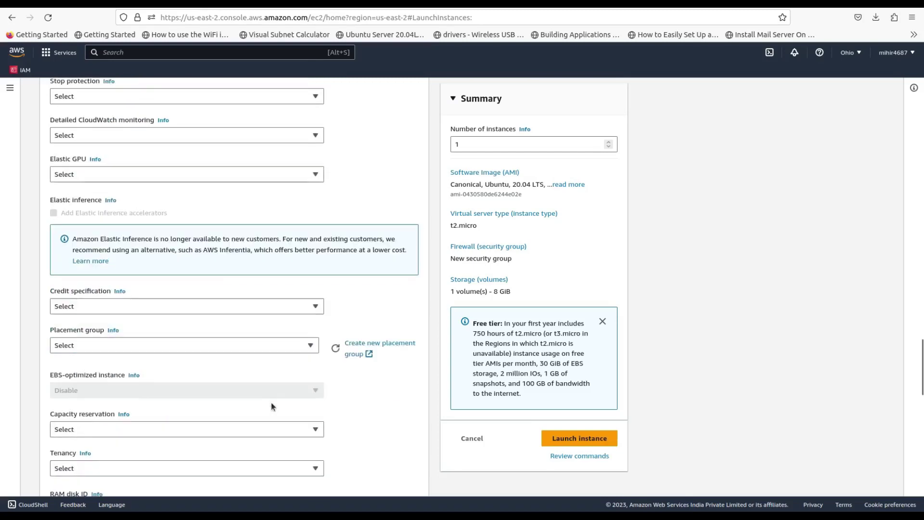
left_click(164, 356)
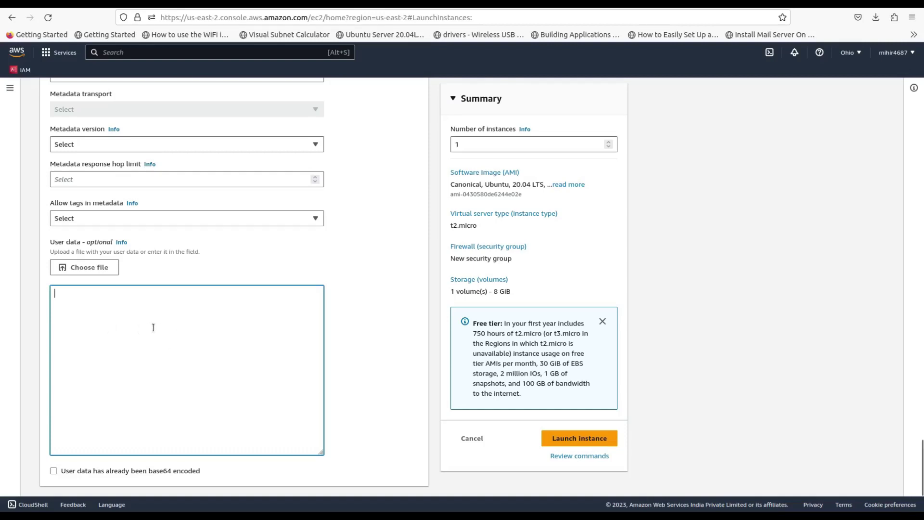
left_click(1, 241)
Step: Paste the mysql.sh apt update and mysql-client install script from VS Code into User data
key("ctrl+Home")
left_click(294, 32)
key("ctrl+a")
key("ctrl+c")
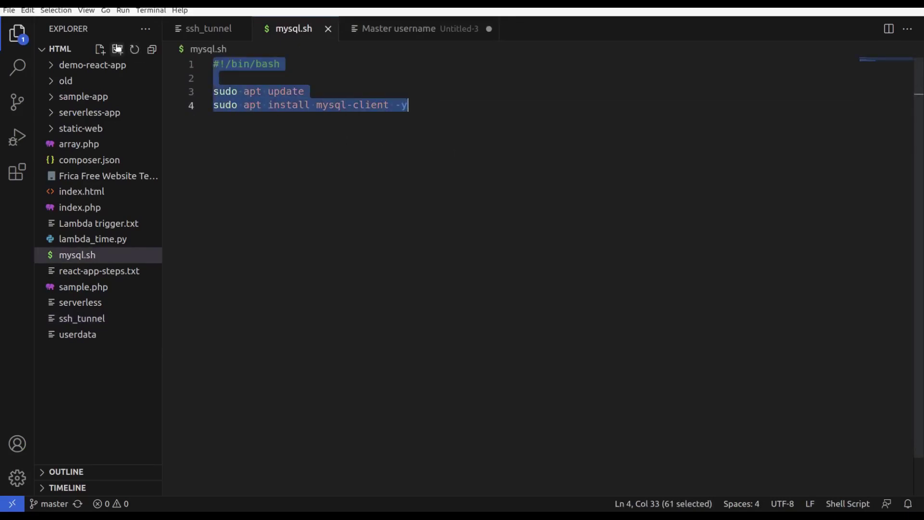
key("alt+Tab")
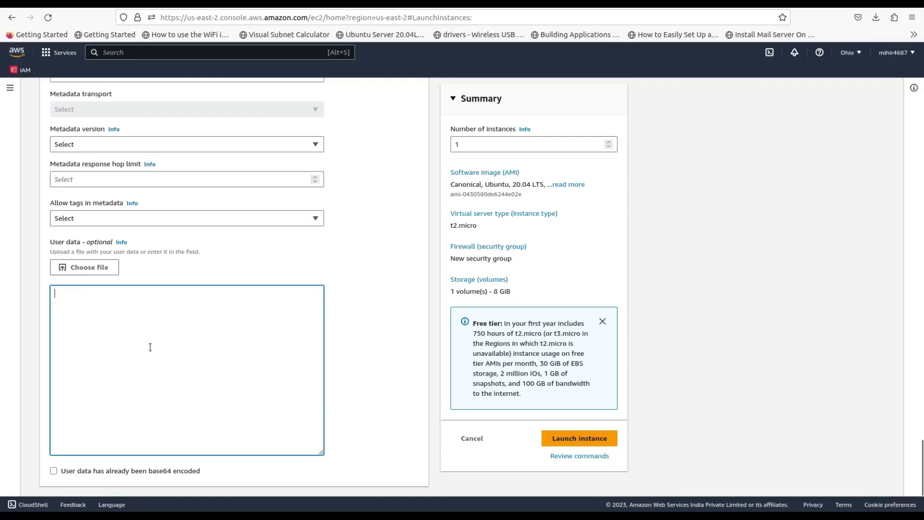
key("ctrl+v")
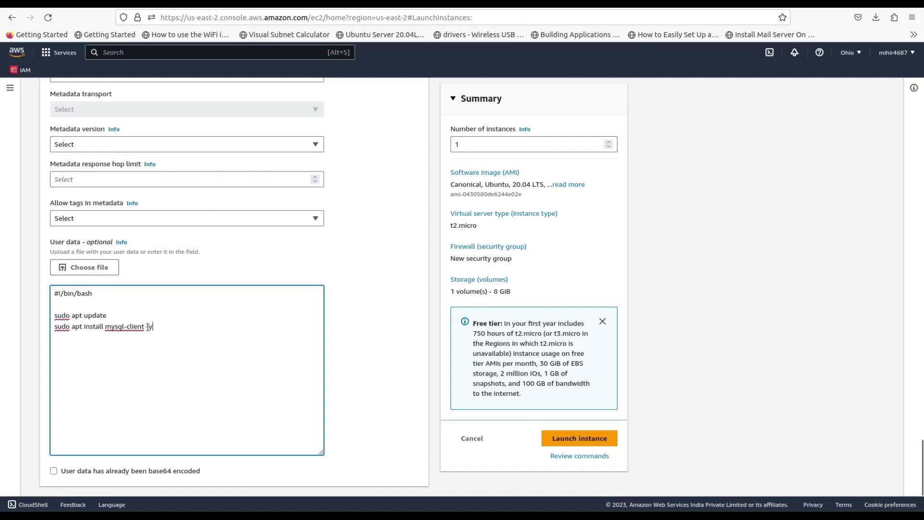
left_click_drag(155, 328, 53, 330)
Step: Launch the rds-tunnel instance and go to the list of all instances
left_click(590, 438)
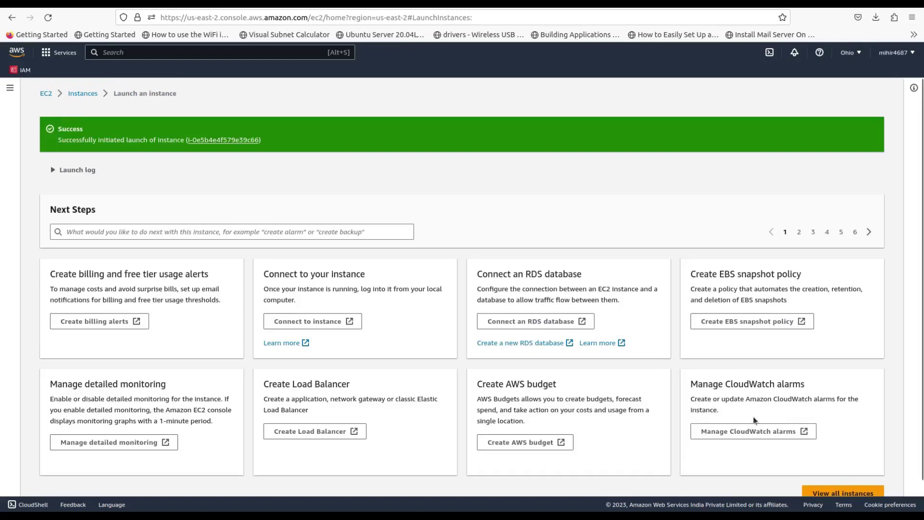
scroll(771, 433, "down", 1)
left_click(823, 479)
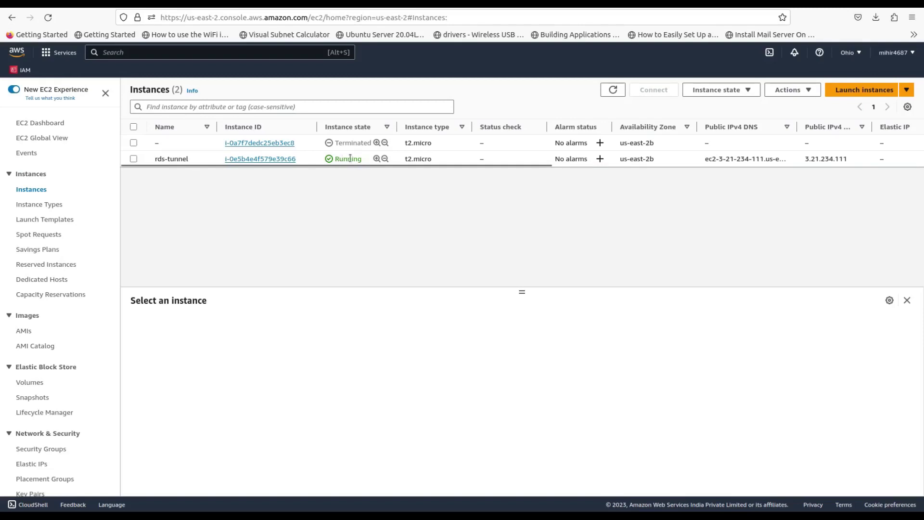
Step: Review rds-tunnel's launch-wizard-4 group and its inbound TCP 22 rule from 0.0.0.0/0
left_click(134, 159)
left_click(192, 325)
left_click_drag(287, 417, 142, 418)
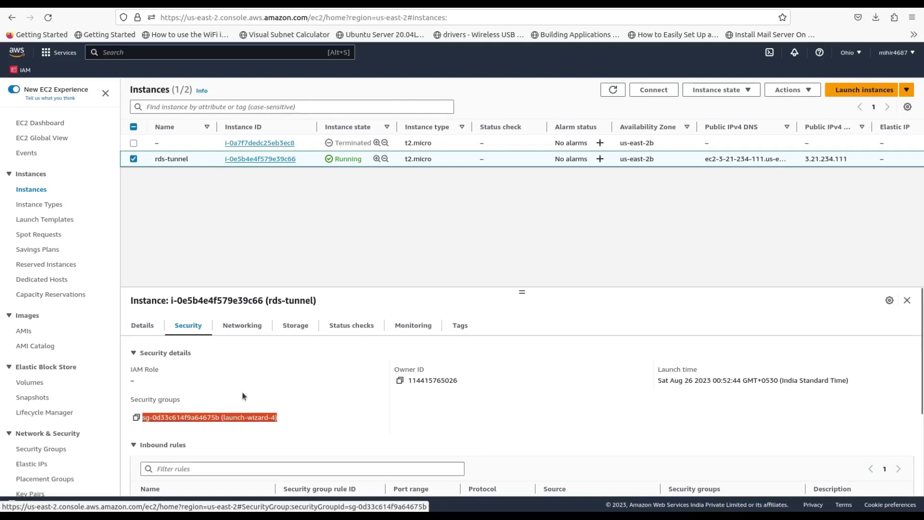
scroll(258, 395, "down", 3)
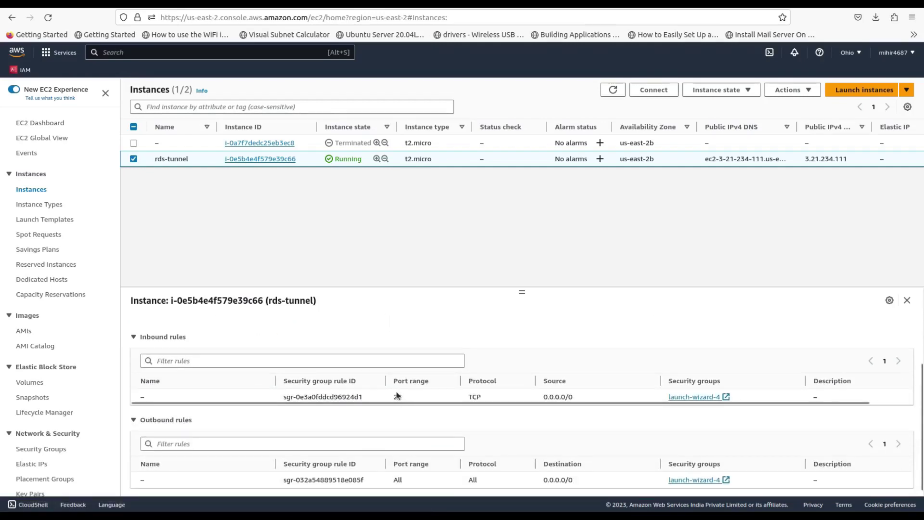
left_click_drag(587, 393, 544, 396)
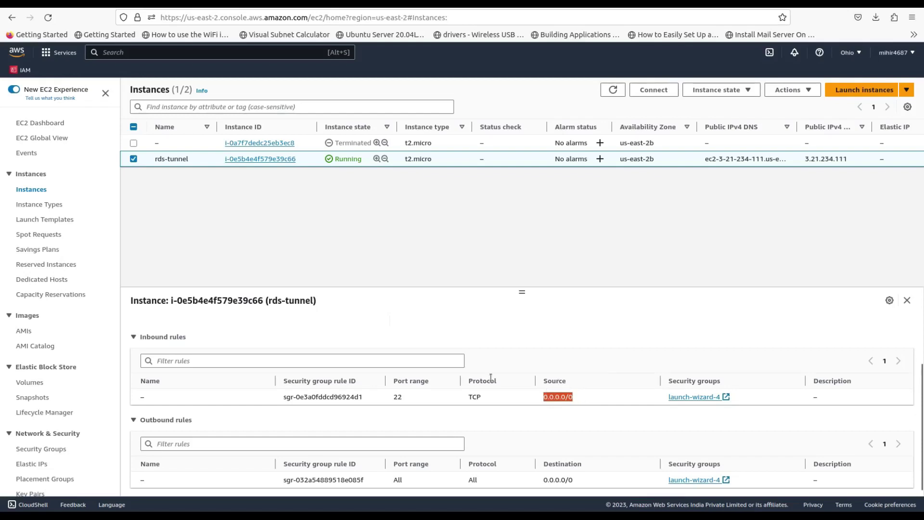
double_click(398, 396)
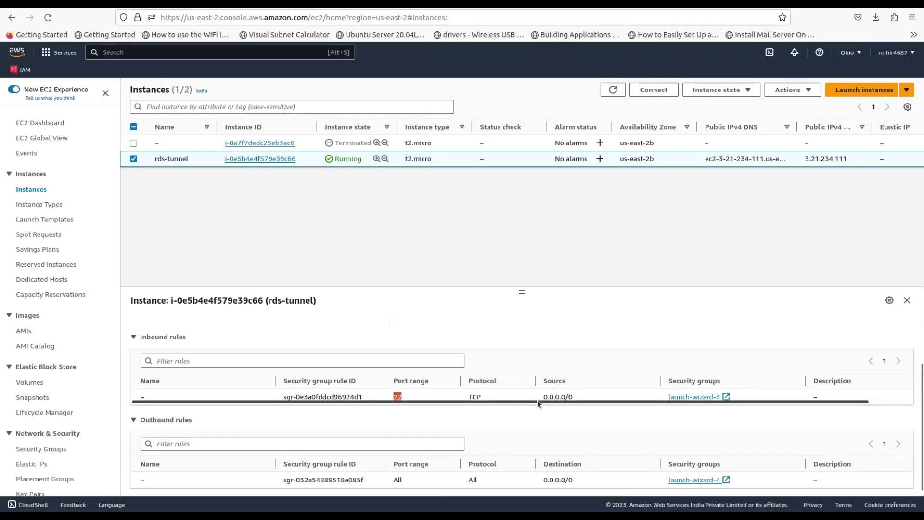
left_click_drag(544, 397, 576, 391)
left_click(577, 391)
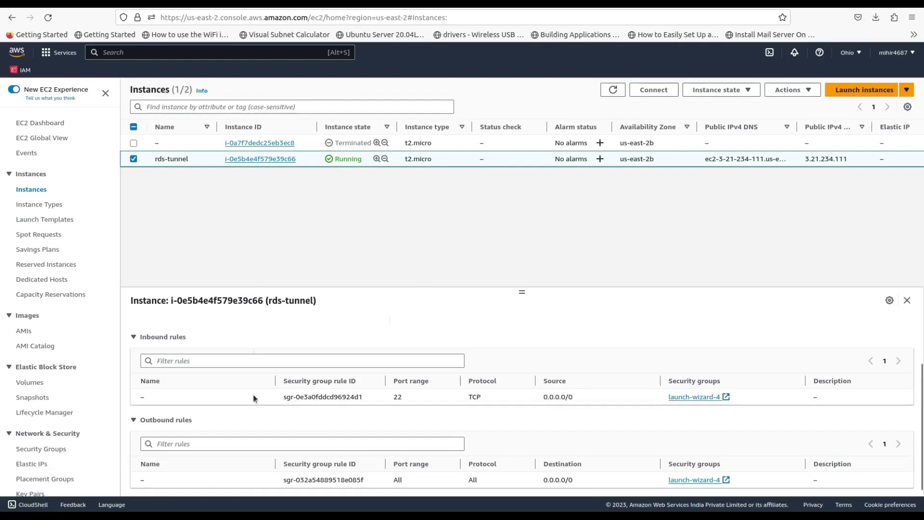
scroll(254, 434, "up", 3)
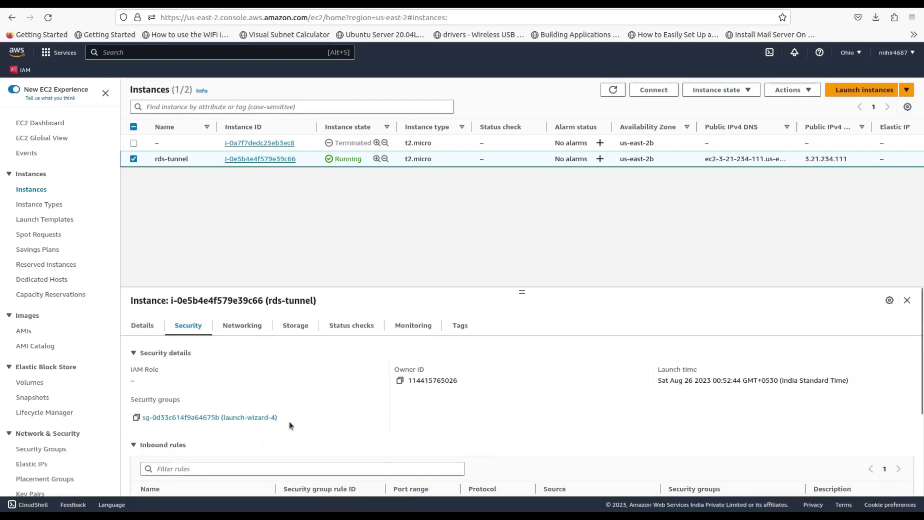
left_click_drag(279, 418, 221, 418)
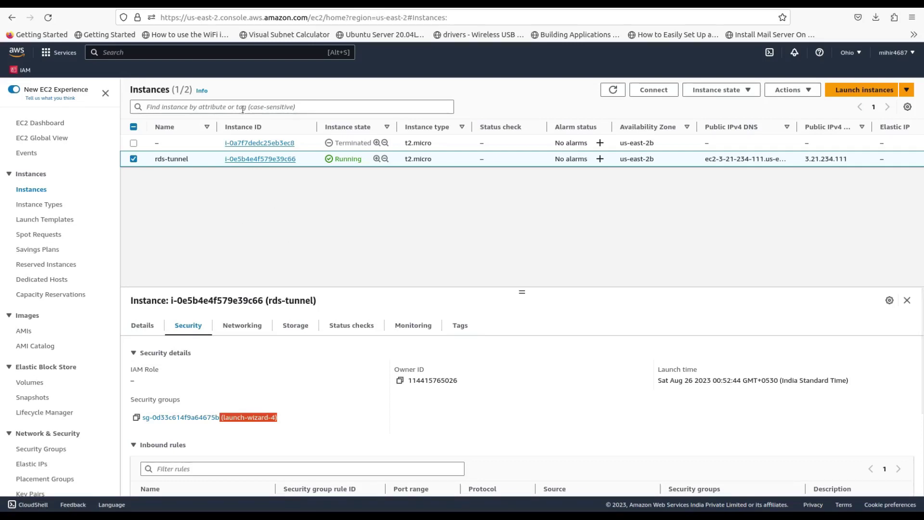
Step: From the mydb-1 database, bring up new-rds-sg's inbound rules for editing
left_click(188, 4)
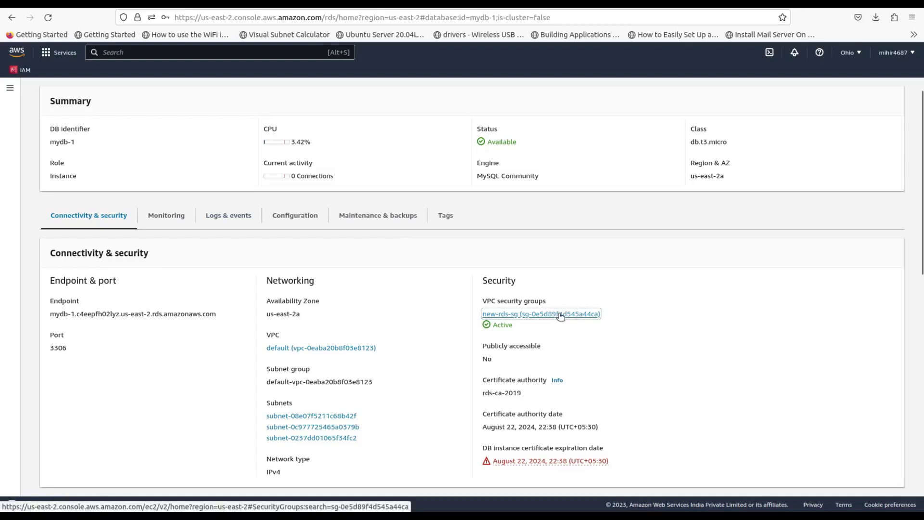
key("Return")
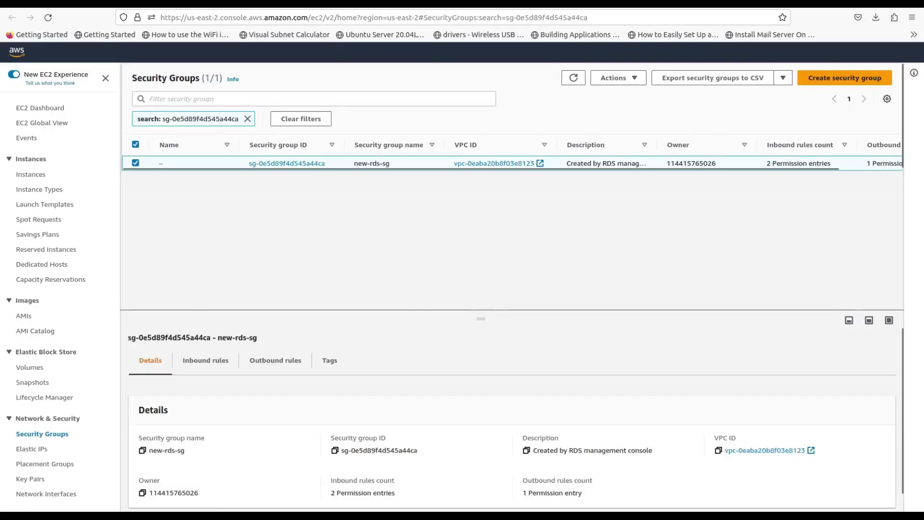
left_click(206, 359)
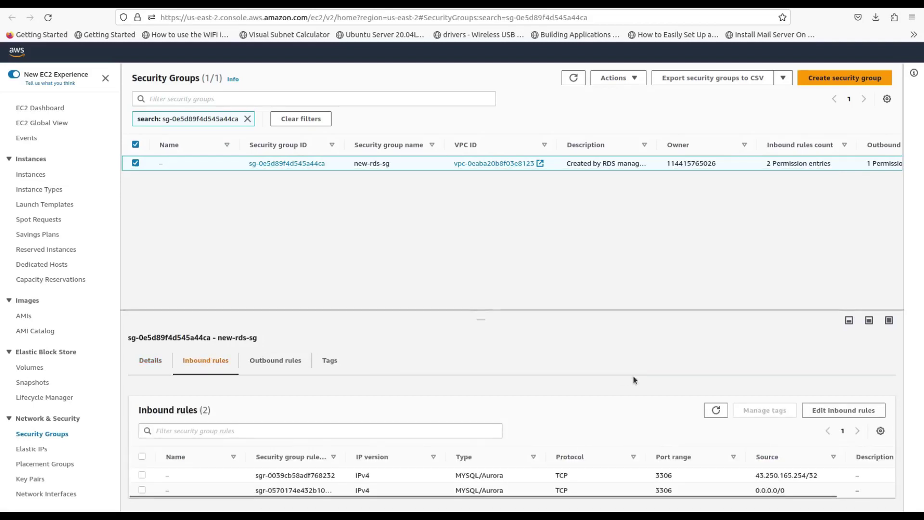
left_click(824, 410)
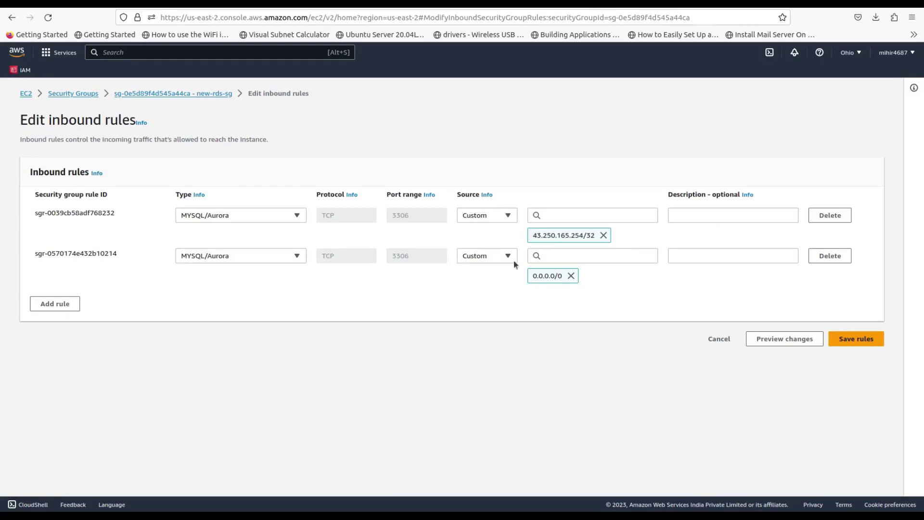
Step: Replace the 0.0.0.0/0 rule with a TCP 3306 rule sourced from launch-wizard-4, and save
left_click(829, 255)
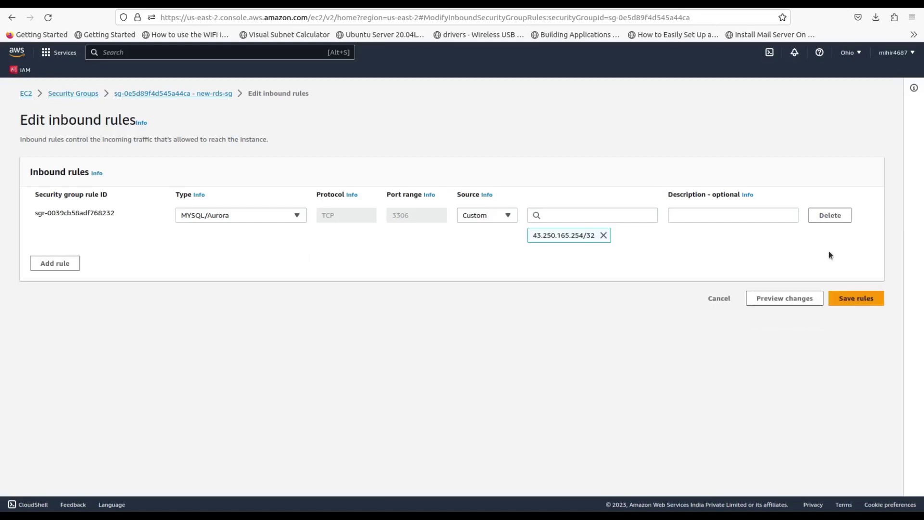
left_click(67, 262)
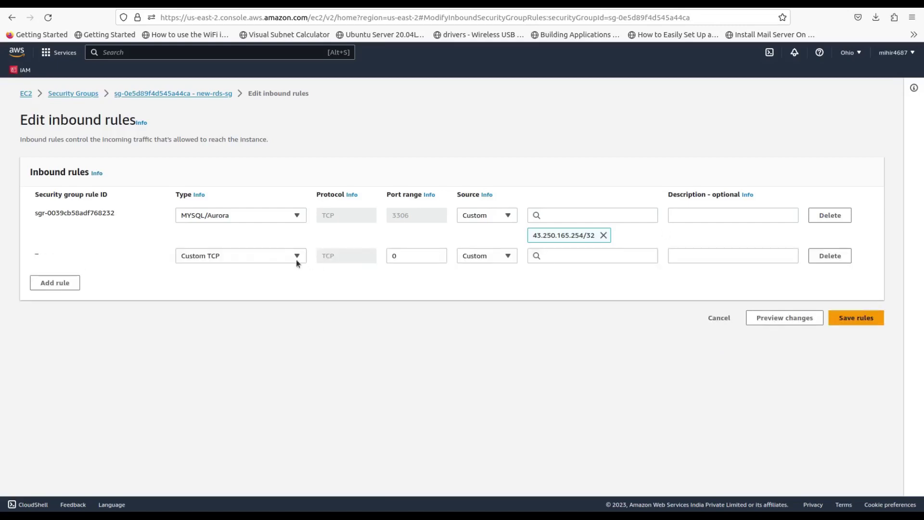
double_click(402, 258)
type("3306")
left_click(558, 257)
scroll(572, 337, "down", 3)
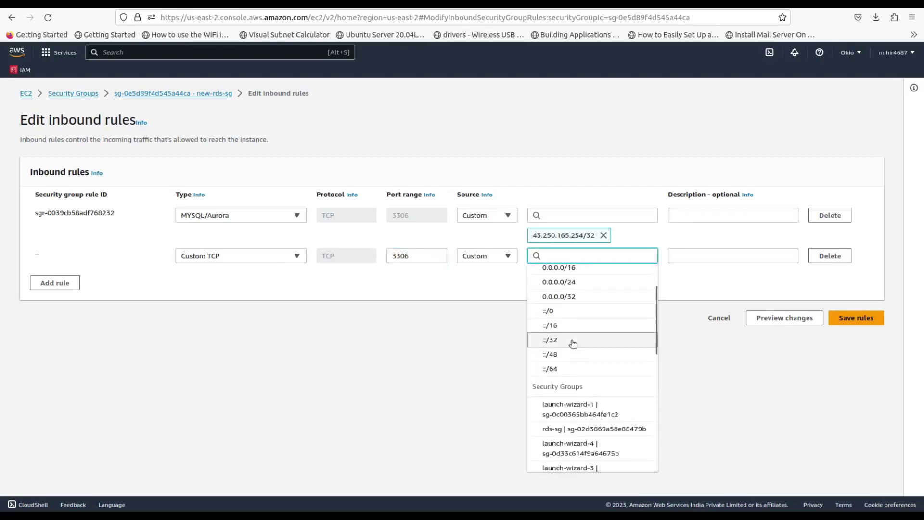
left_click(590, 393)
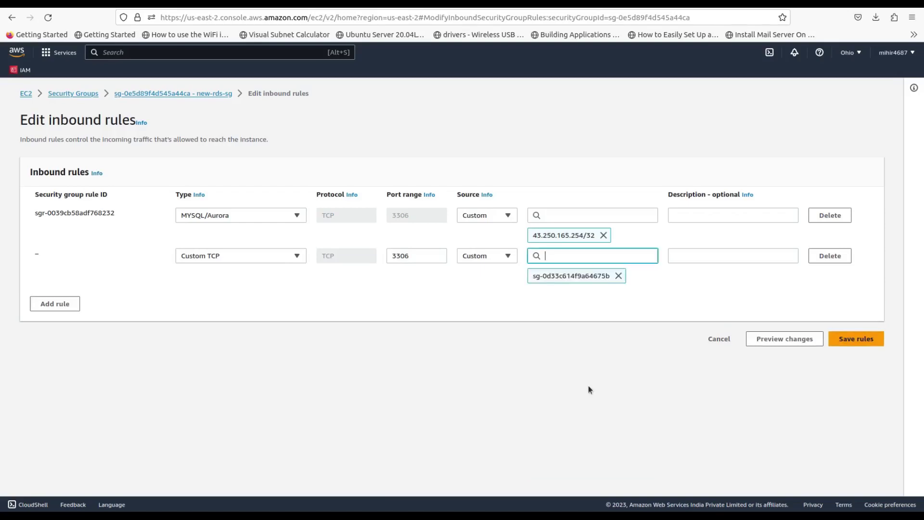
left_click(857, 337)
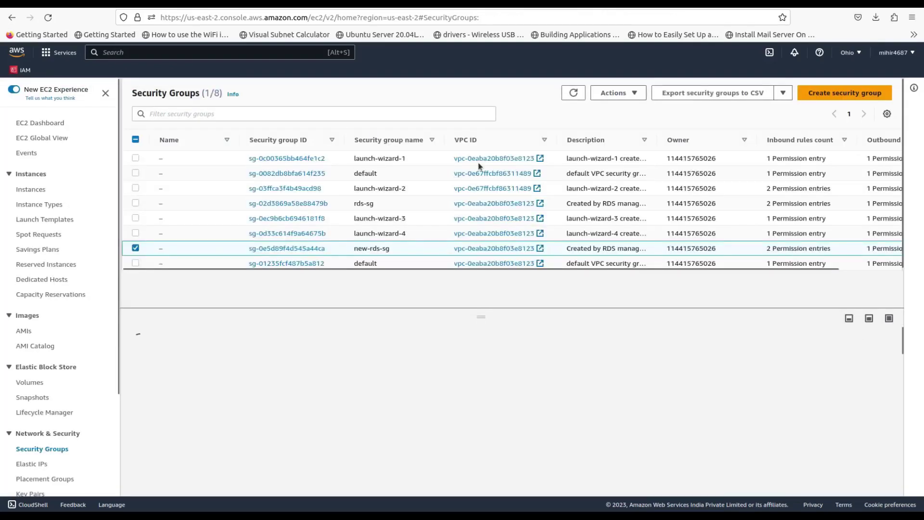
Step: Return to the EC2 Instances list, select rds-tunnel and go to its Connect page
key("alt+s")
type("ec2")
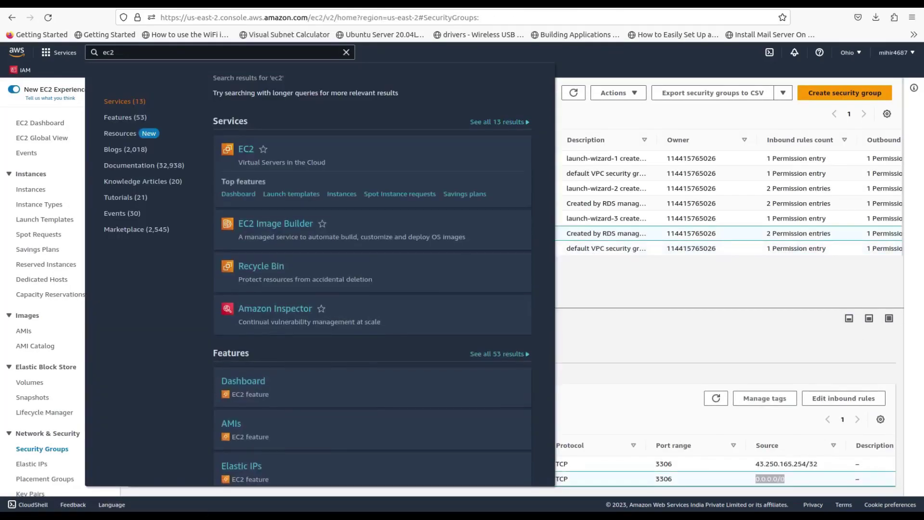
left_click(653, 339)
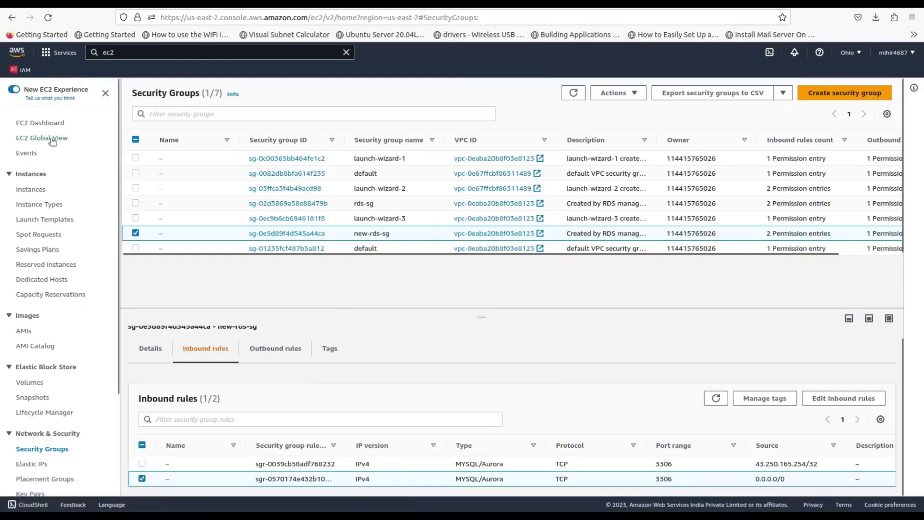
left_click(30, 189)
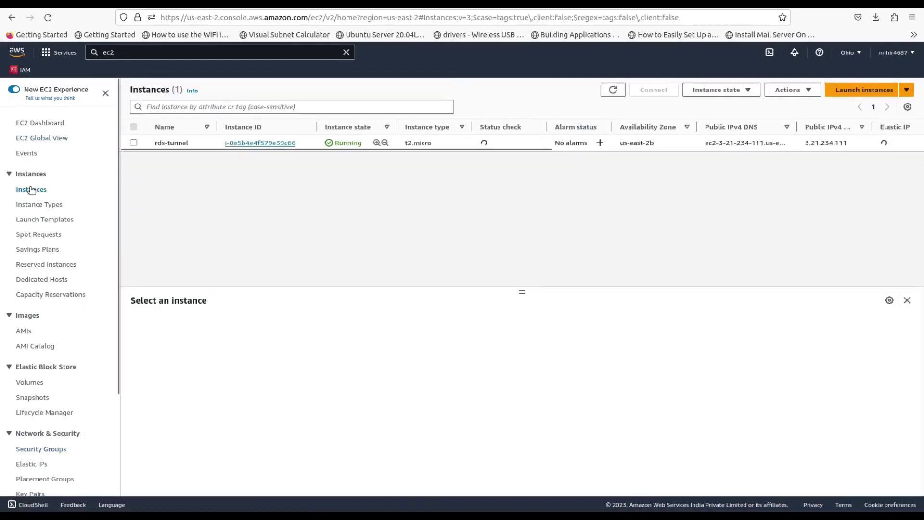
left_click(130, 144)
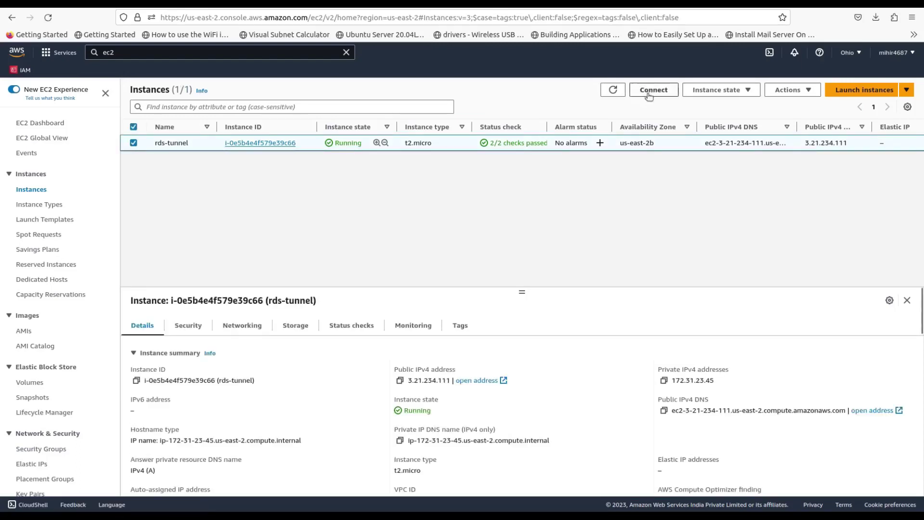
left_click(650, 93)
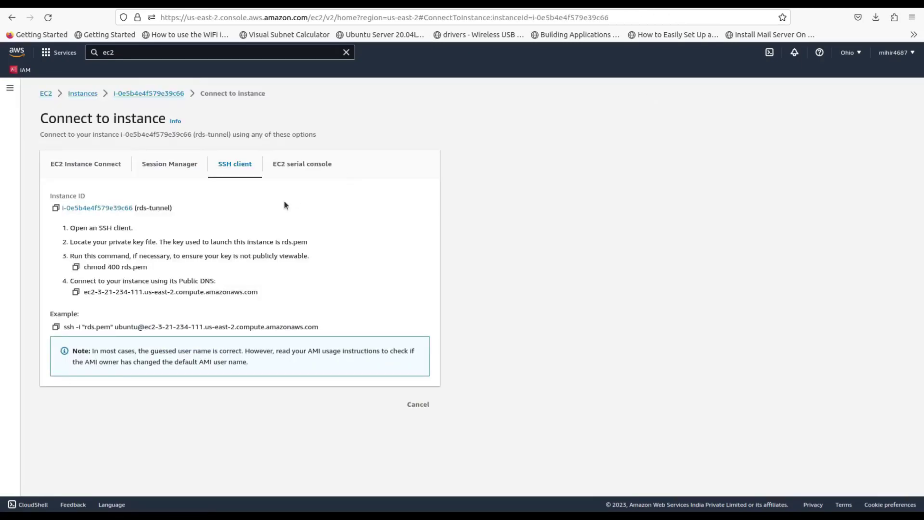
Step: Copy the example ssh command and start a maximized local terminal
left_click(57, 327)
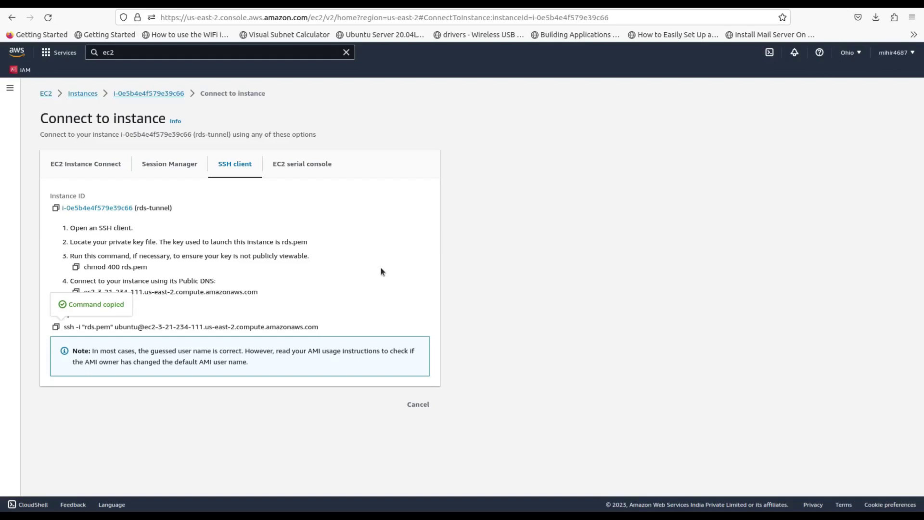
key("ctrl+alt+t")
left_click(607, 71)
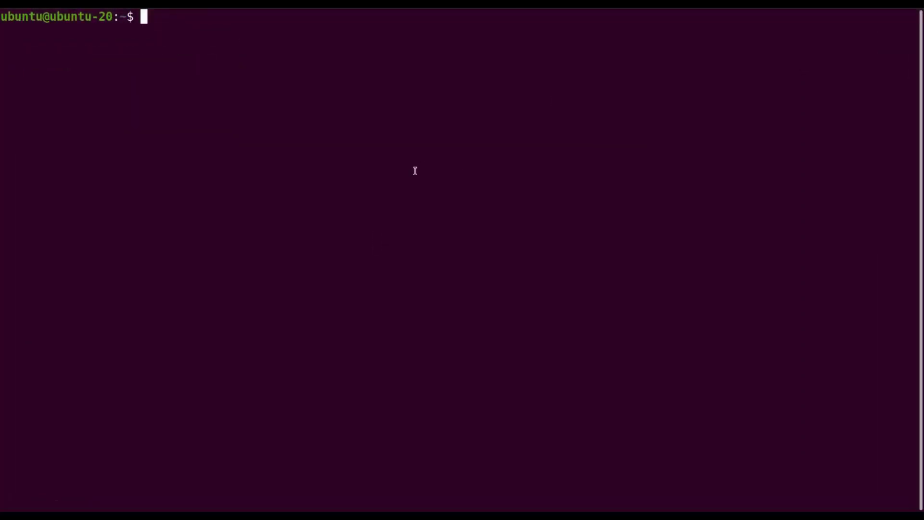
Step: Paste the ssh command, change the key path to ~/Downloads/rds.pem, and run it
key("ctrl+shift+v")
key("Left")
key("Left")
key("Left")
key("Left")
key("Left")
key("Left")
key("Left")
key("Left")
key("Left")
key("Left")
key("Left")
key("Left")
key("Left")
key("Left")
key("Left")
key("Left")
key("Left")
key("Left")
key("Left")
key("Left")
key("Left")
key("Left")
key("Left")
key("Left")
key("Left")
key("Left")
key("Left")
key("Left")
key("Left")
key("Left")
key("Left")
key("Left")
key("Left")
key("Left")
key("Left")
key("Left")
key("Left")
key("Left")
key("Left")
key("Left")
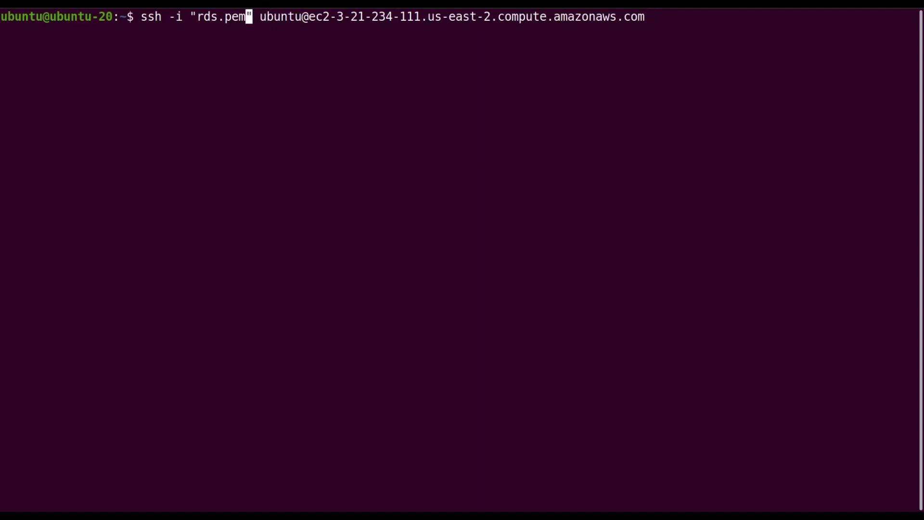
key("Delete")
key("Left")
key("Left")
key("Left")
key("Left")
key("Left")
key("Left")
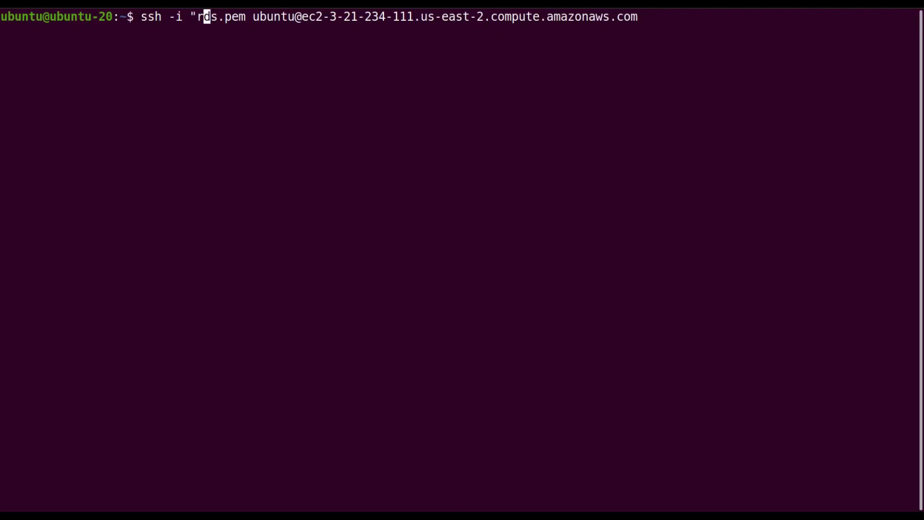
key("Left")
key("BackSpace")
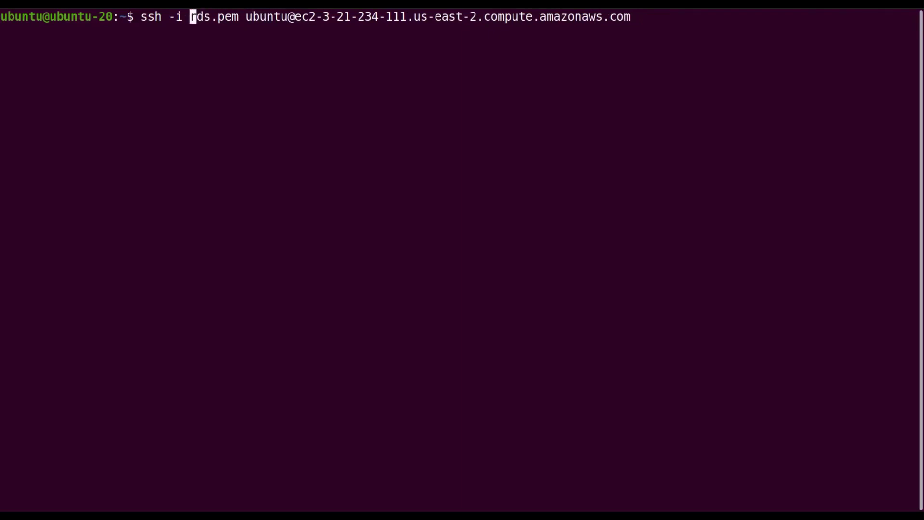
type("~/Downloads/")
key("Return")
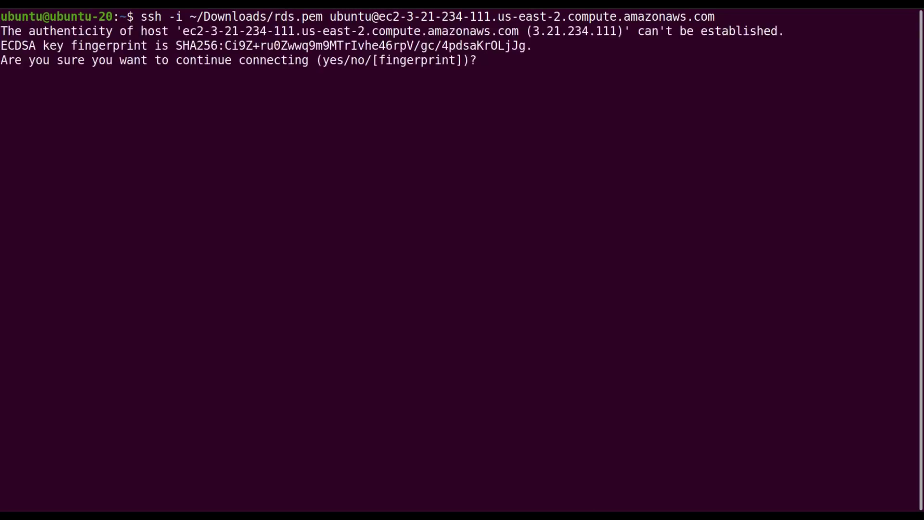
Step: Accept the instance's host key with yes and clear the remote terminal screen
type("yes")
key("Return")
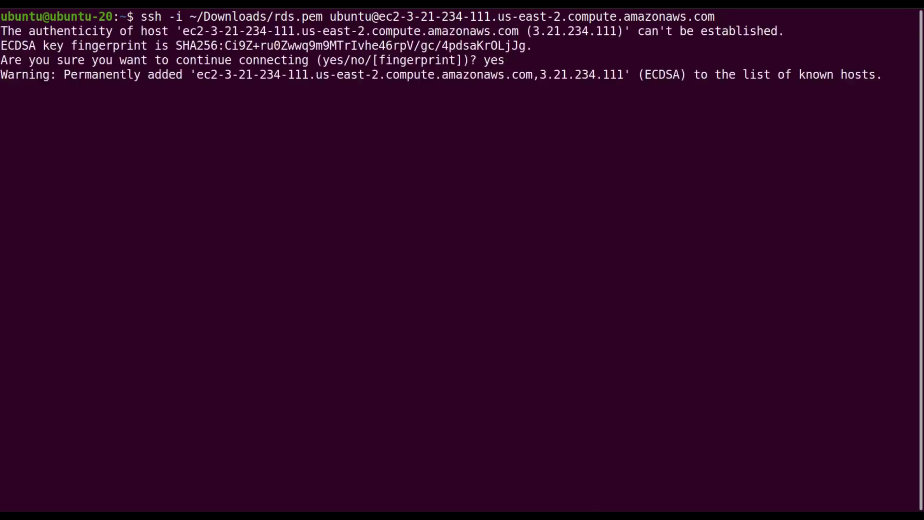
left_click_drag(155, 495, 89, 496)
left_click(221, 489)
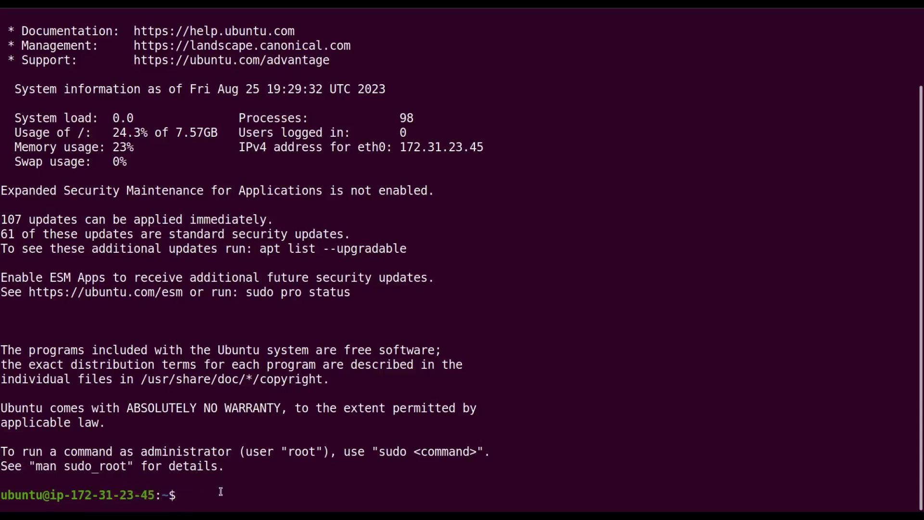
type("clear")
key("Return")
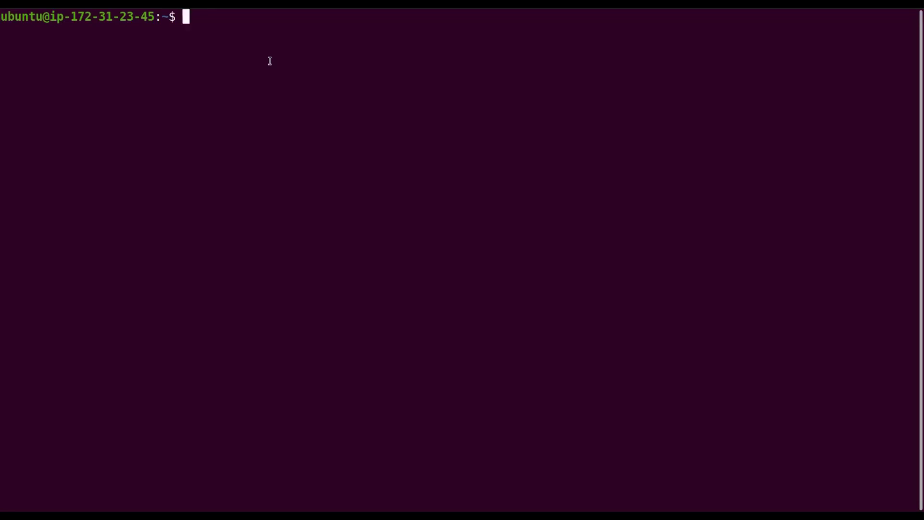
Step: Try mysql locally, where the socket connection fails, and confirm the client version is 8.0.34
type("mysql")
key("Return")
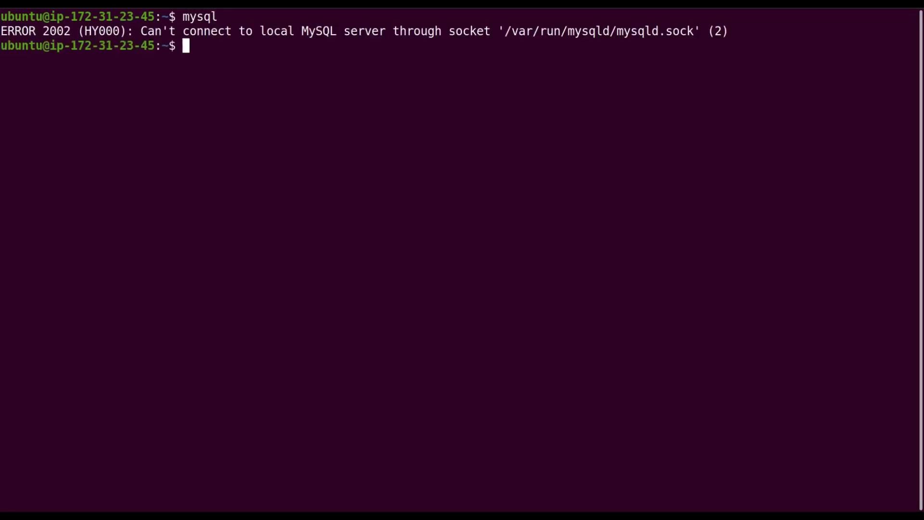
type("mysl")
key("BackSpace")
type("ql --version")
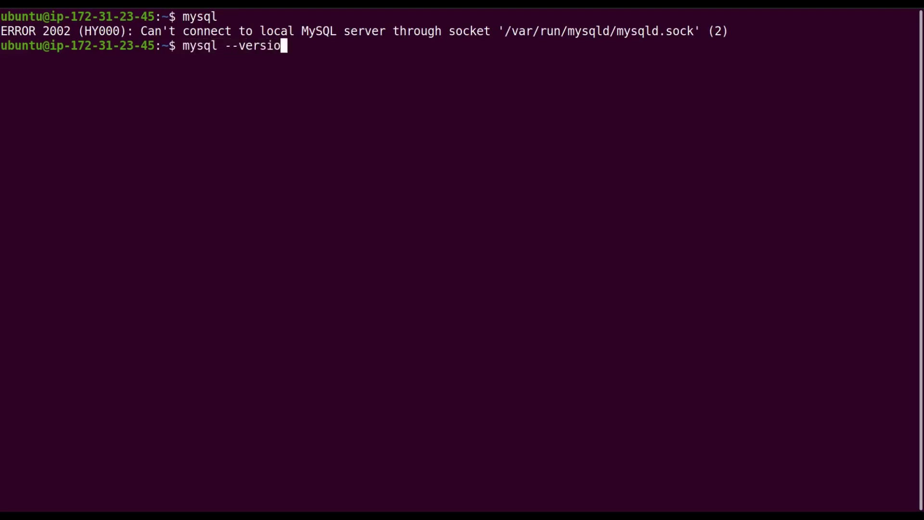
key("Return")
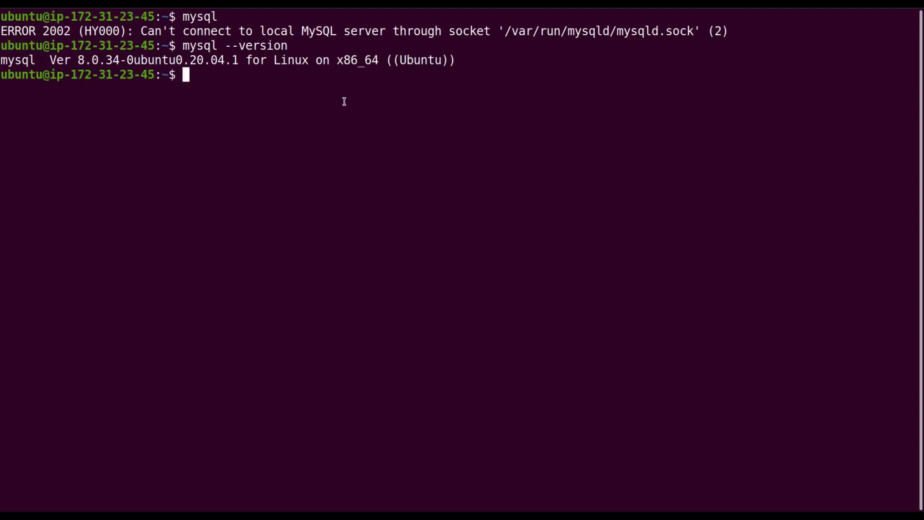
type("mysql -h")
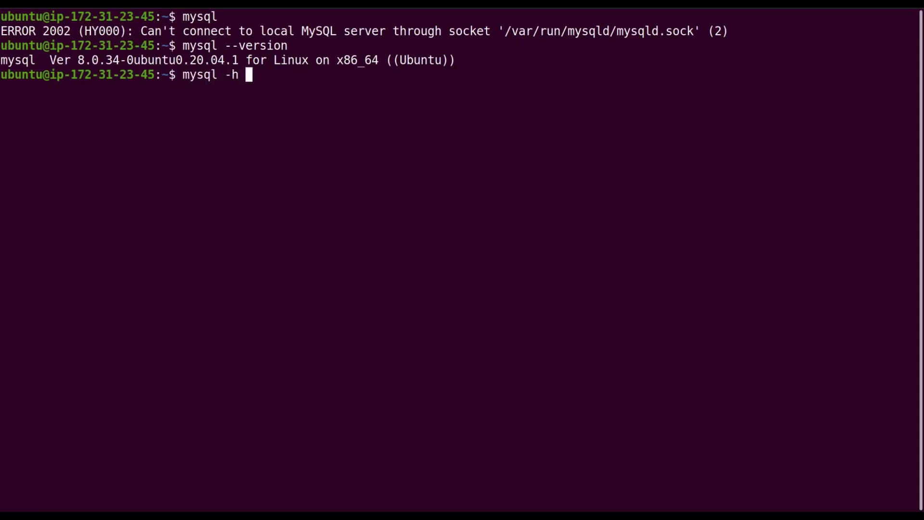
left_click(1, 240)
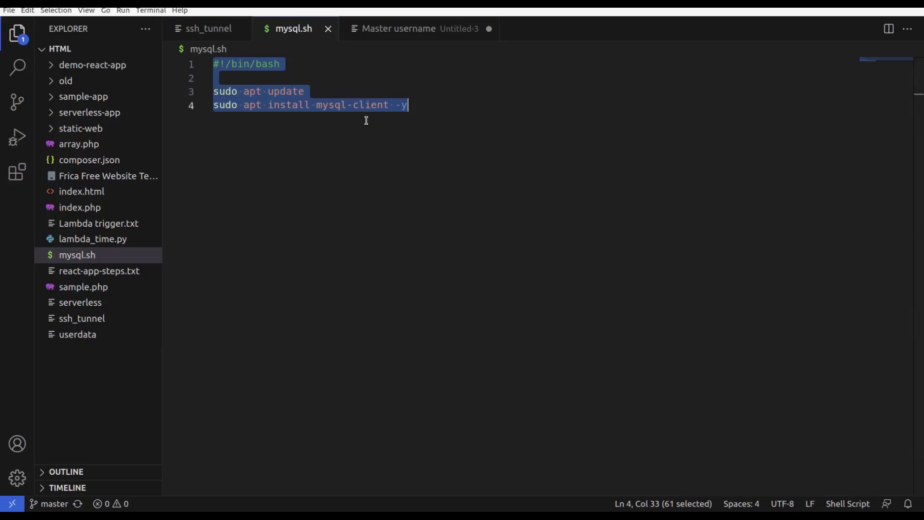
Step: Log in with mysql -h, using the RDS endpoint from the Untitled-3 notes, -u admin -p, and enter the password
left_click(401, 37)
left_click_drag(214, 116, 508, 120)
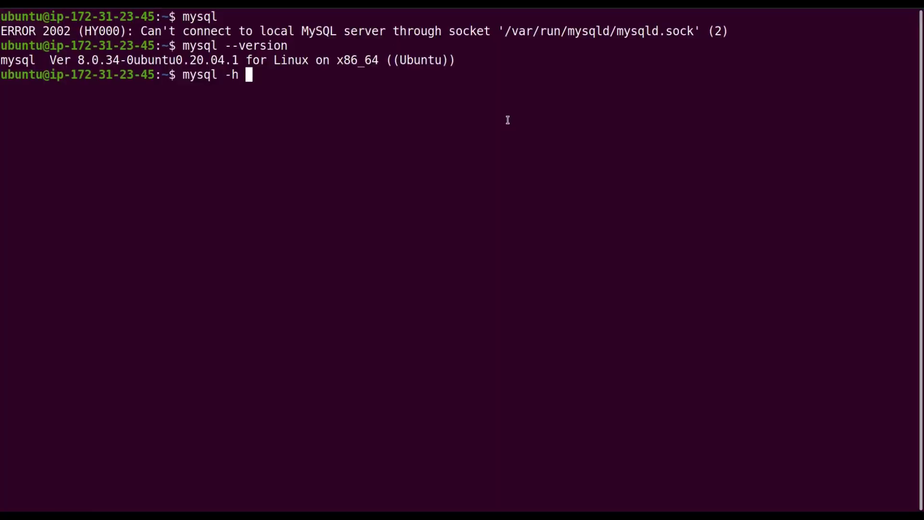
key("ctrl+shift+v")
type("-")
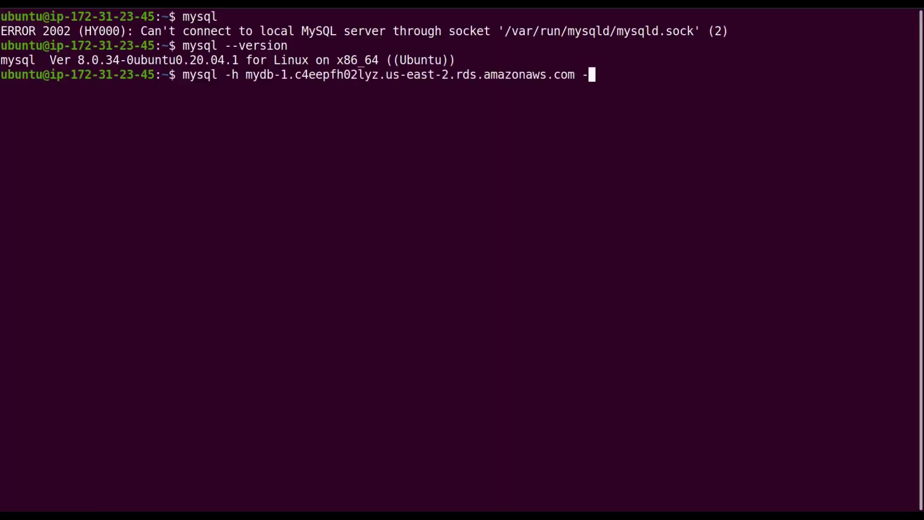
type("u admin")
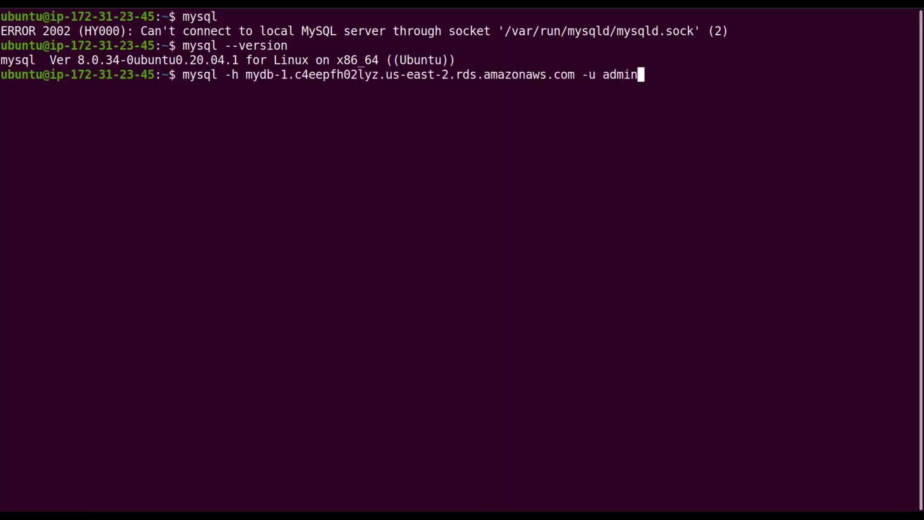
type(" -p")
key("Return")
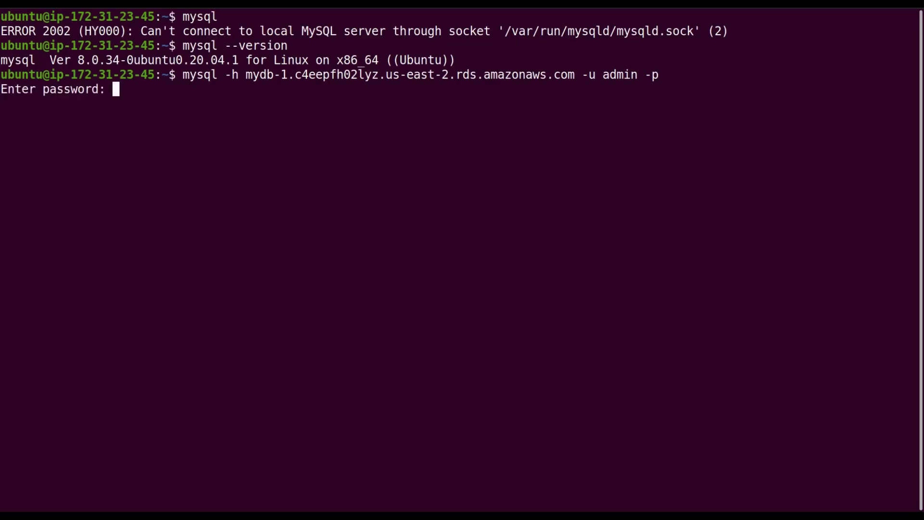
key("Return")
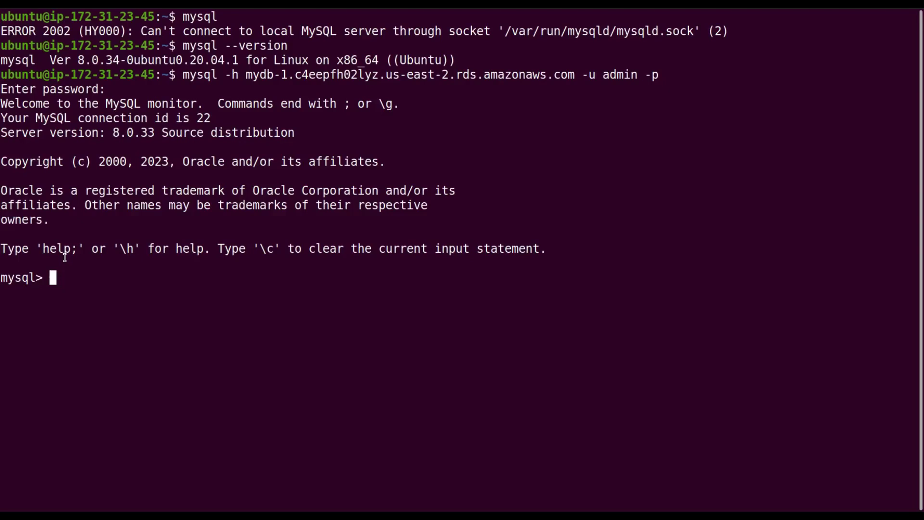
Step: List the RDS server's databases with show databases; and find mydb among the five
type("show database")
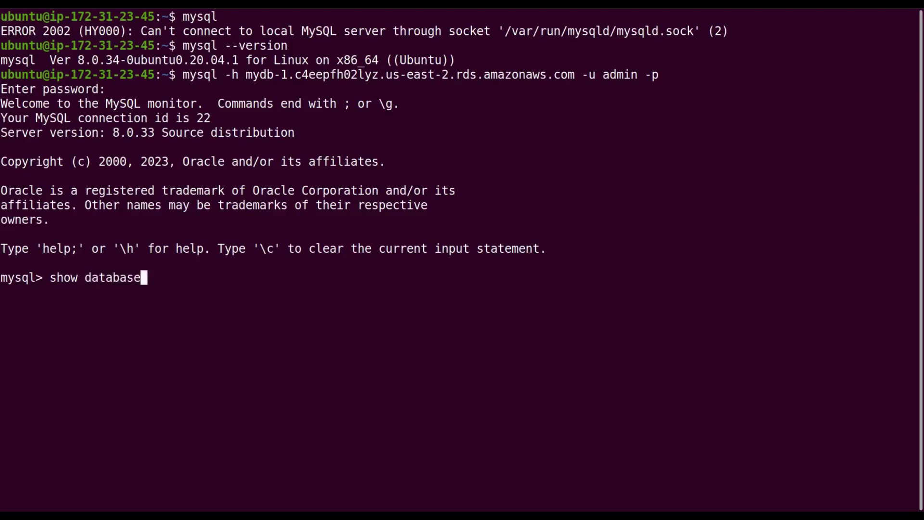
type("s;")
key("Return")
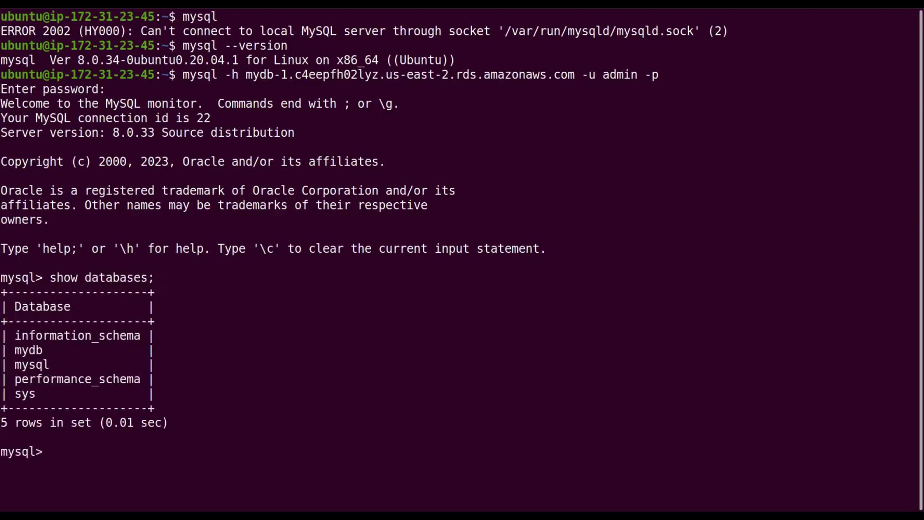
double_click(32, 350)
left_click(33, 350)
double_click(31, 351)
left_click(167, 317)
Step: Switch to the mydb database with use mydb;
type("exit")
key("BackSpace")
key("BackSpace")
key("BackSpace")
key("BackSpace")
type("use mydb;")
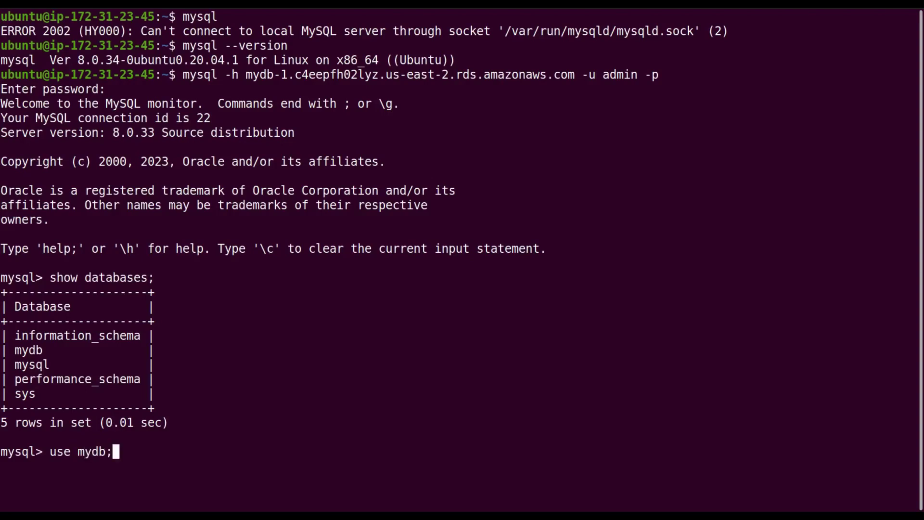
key("Return")
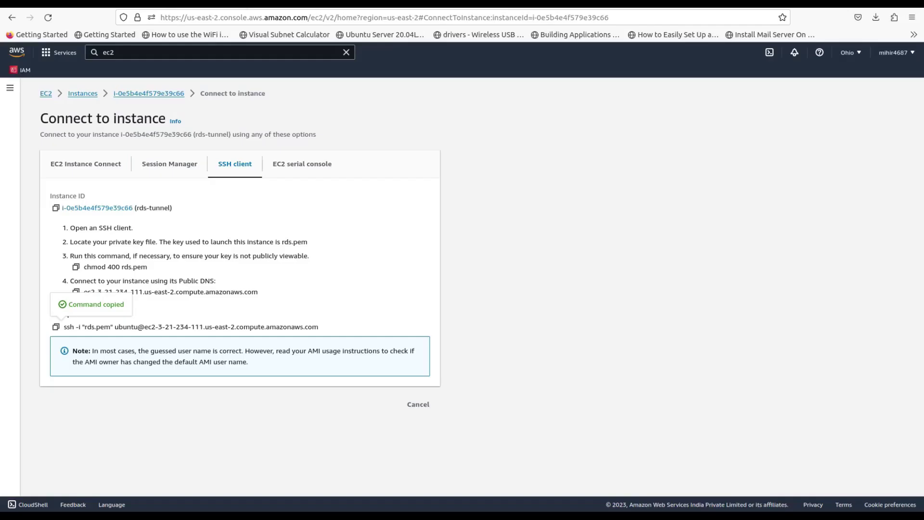
Step: Search 'create mysql table' and copy the W3Schools CREATE TABLE Persons example code
key("ctrl+t")
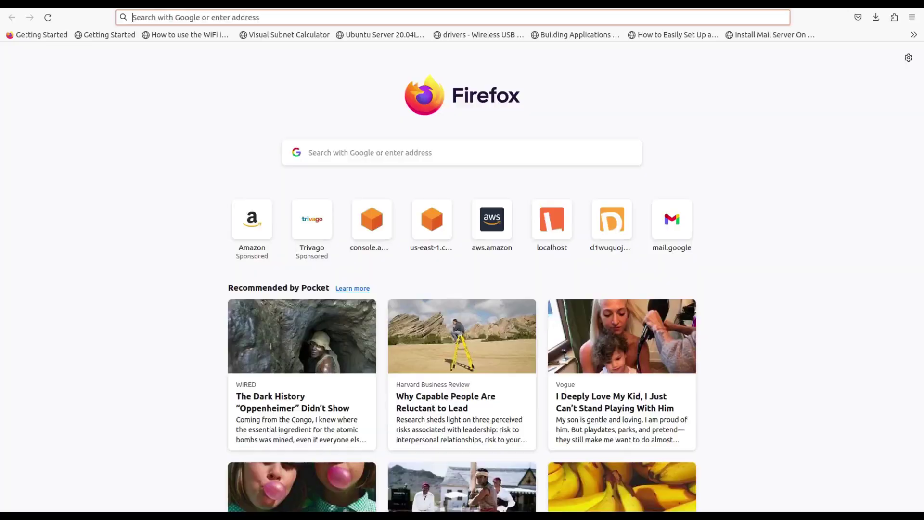
type("create mysql table")
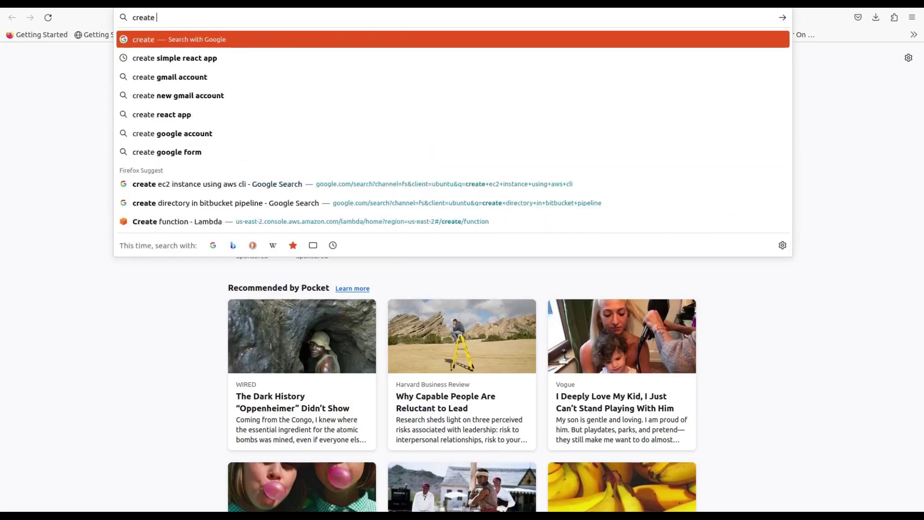
key("Return")
left_click(194, 167)
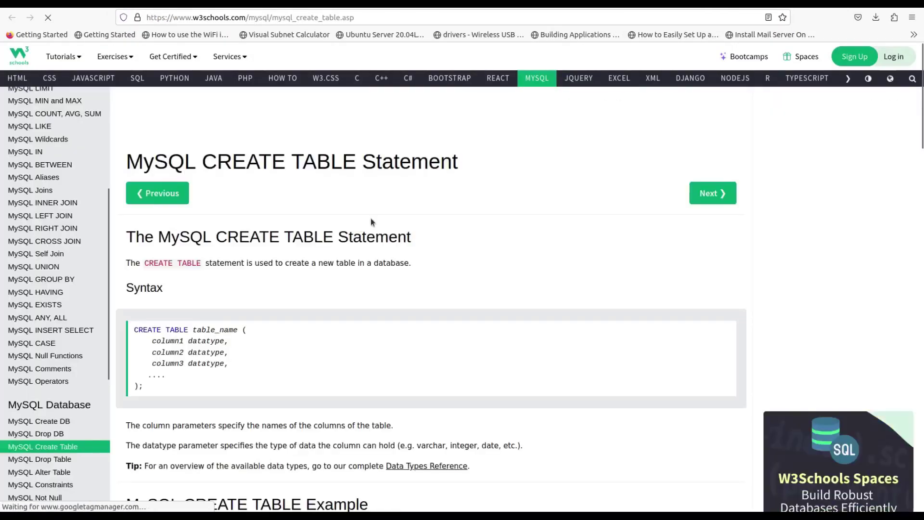
scroll(371, 218, "down", 7)
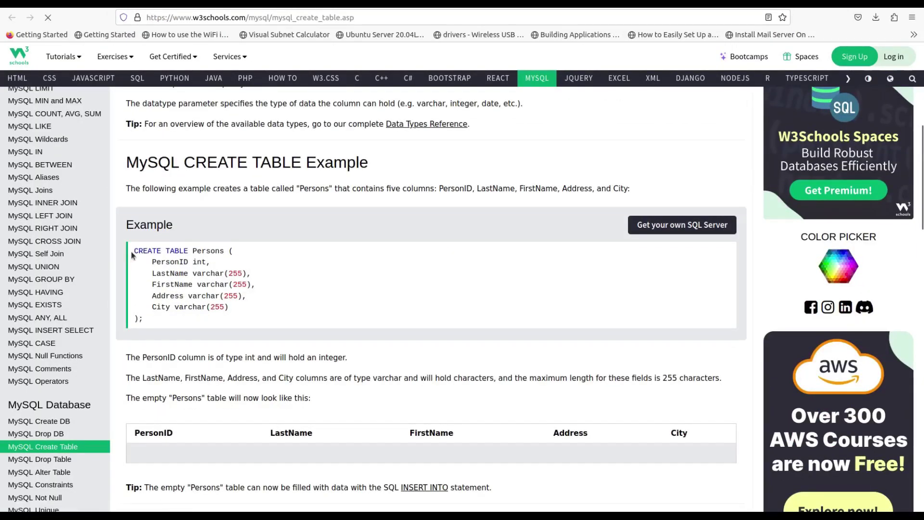
left_click_drag(133, 251, 172, 317)
key("ctrl+c")
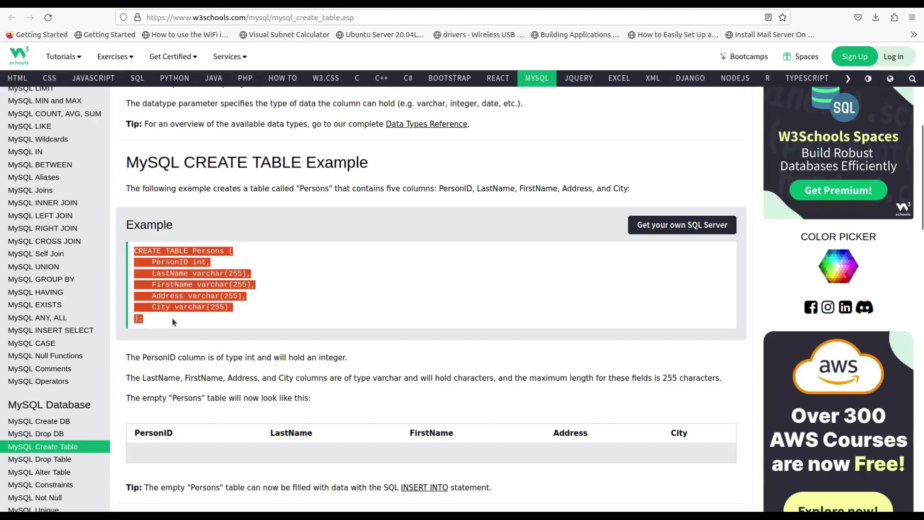
key("alt+Tab")
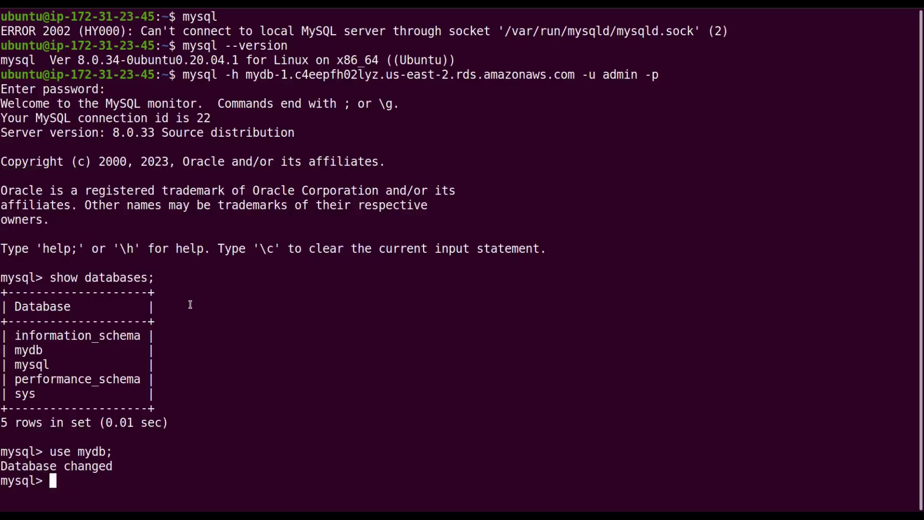
Step: Create the Persons table from the pasted statement and confirm it with show tables;
key("ctrl+shift+v")
key("Return")
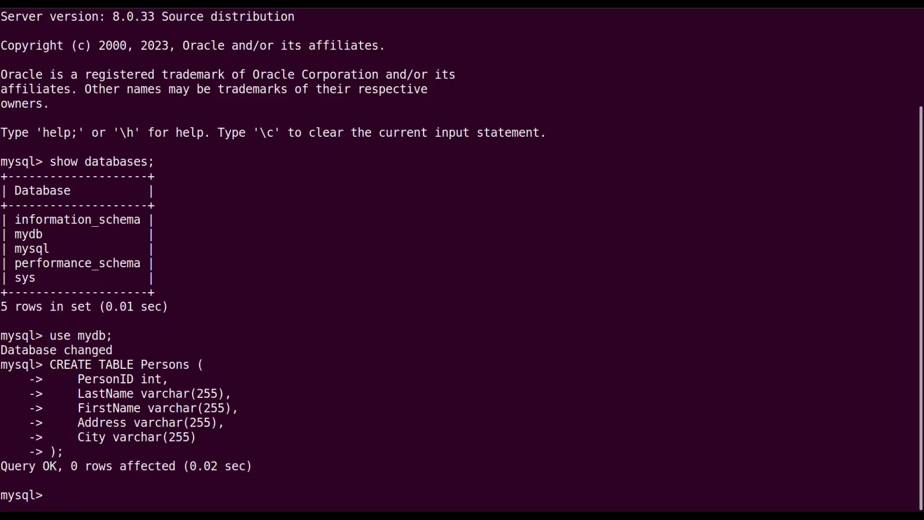
type("show tables;")
key("Return")
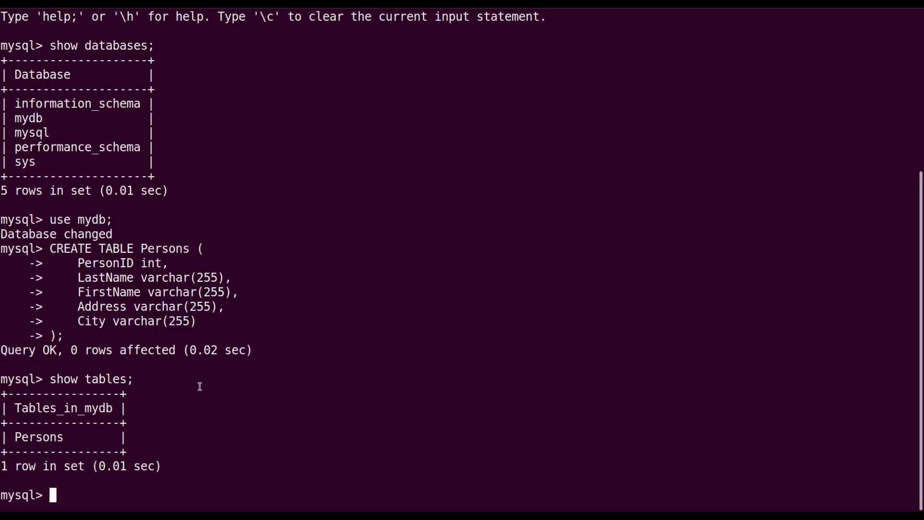
Step: Exit the mysql client and the EC2 SSH session, then clear the terminal
type("exit;")
key("Return")
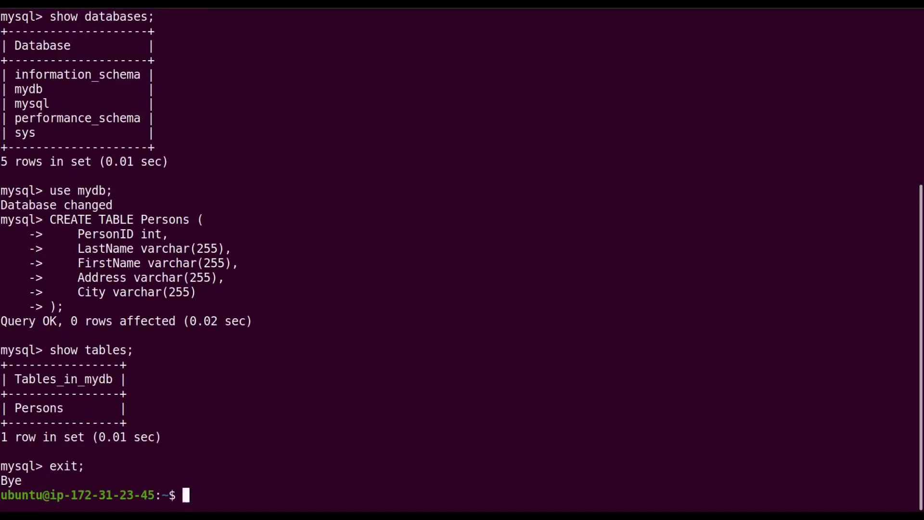
type("exit;")
key("Return")
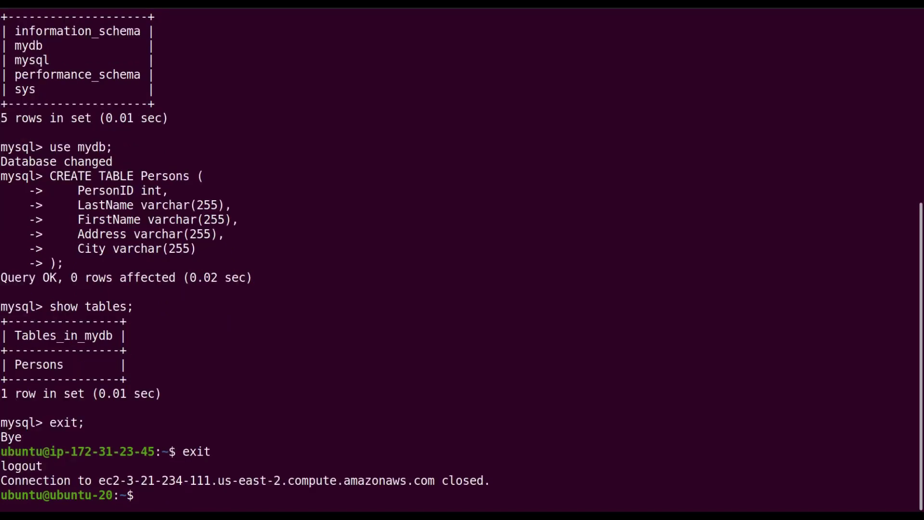
type("clear")
key("Return")
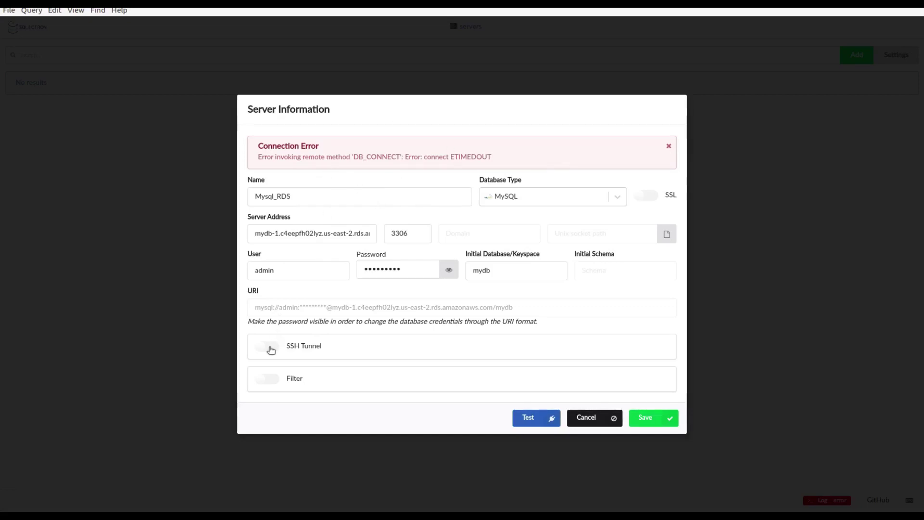
Step: Turn on SSH Tunnel for the Mysql_RDS connection
left_click(267, 347)
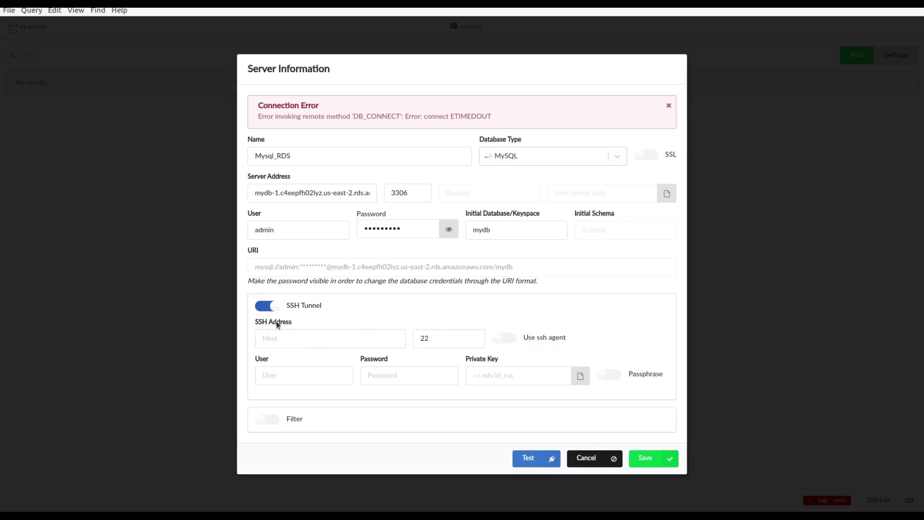
Step: Set the SSH Address to the EC2 public hostname, keeping SSH port 22
left_click(281, 336)
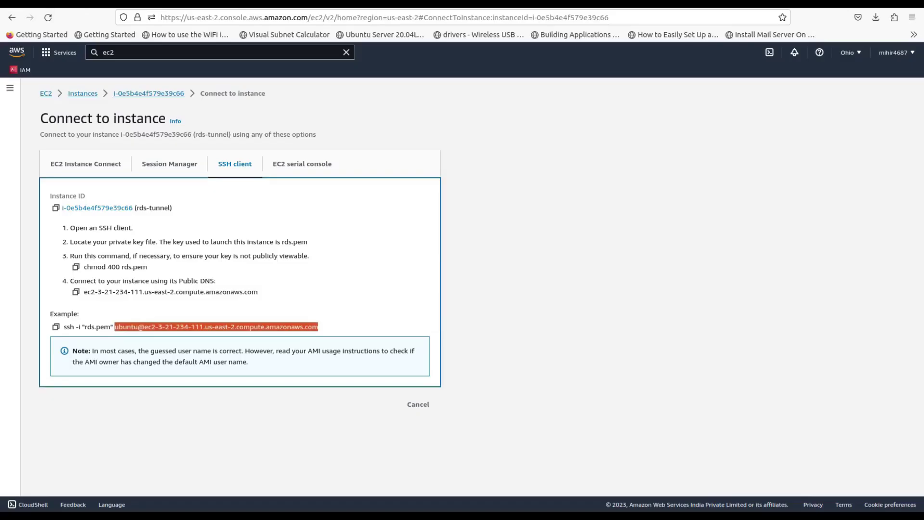
key("alt+Tab")
left_click_drag(145, 327, 330, 325)
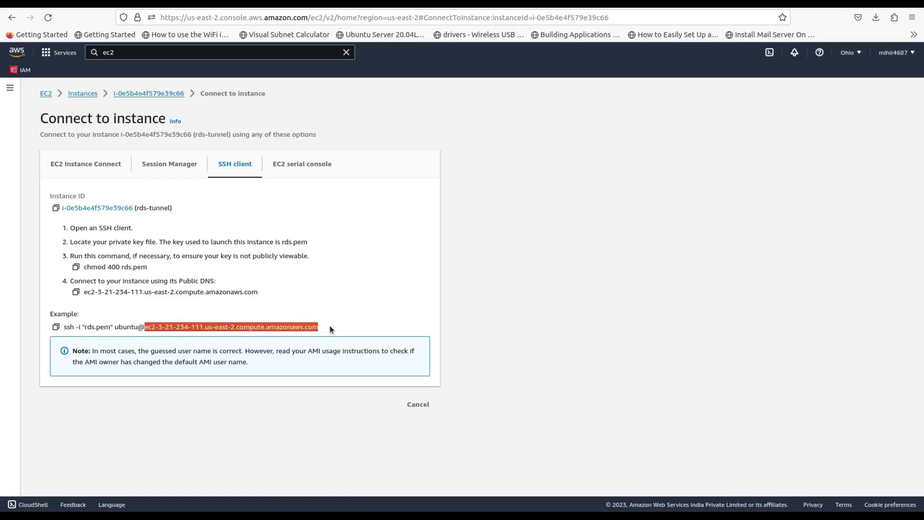
key("ctrl+c")
key("alt+Tab")
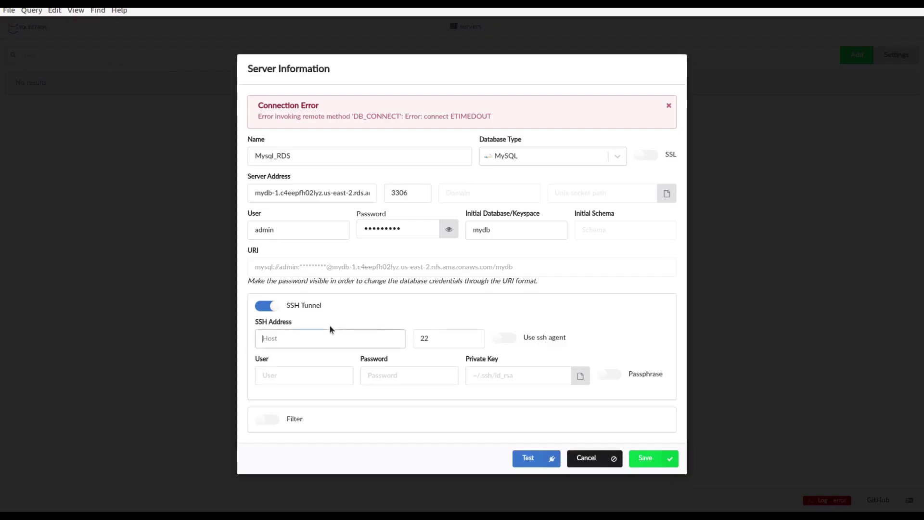
key("ctrl+v")
left_click(424, 339)
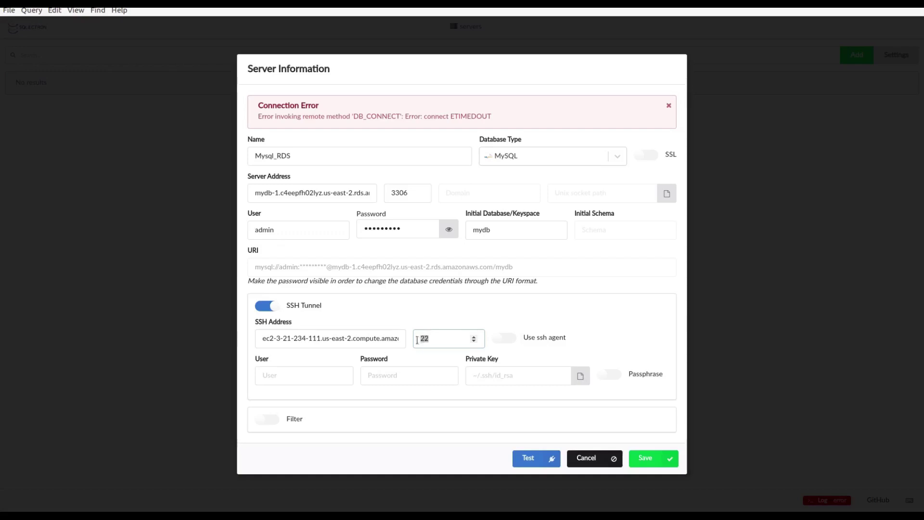
Step: Set SSH user ubuntu and private key rds.pem, test the connection, and save it
left_click(279, 377)
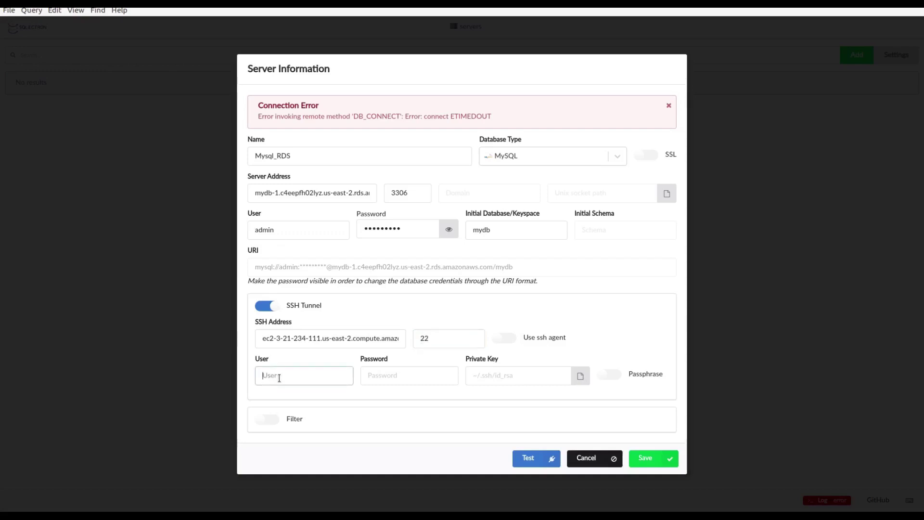
type("ubuntu")
left_click(397, 369)
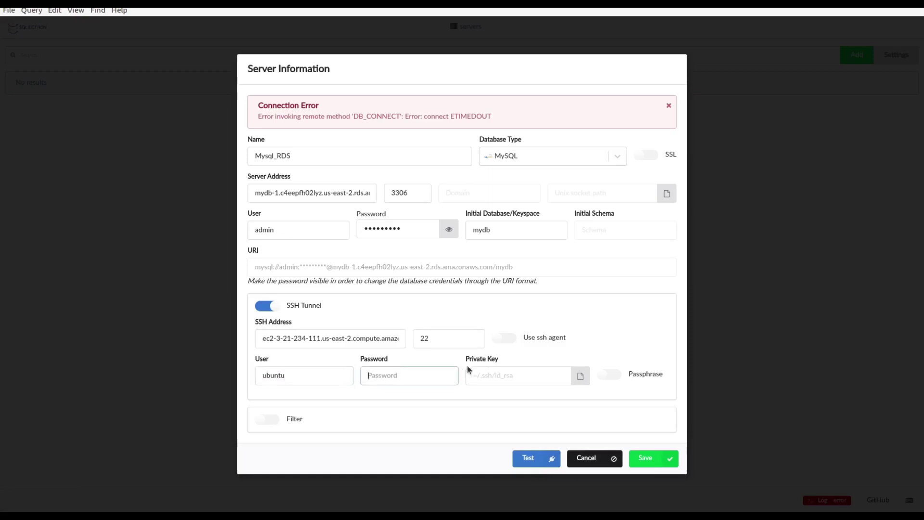
left_click(584, 380)
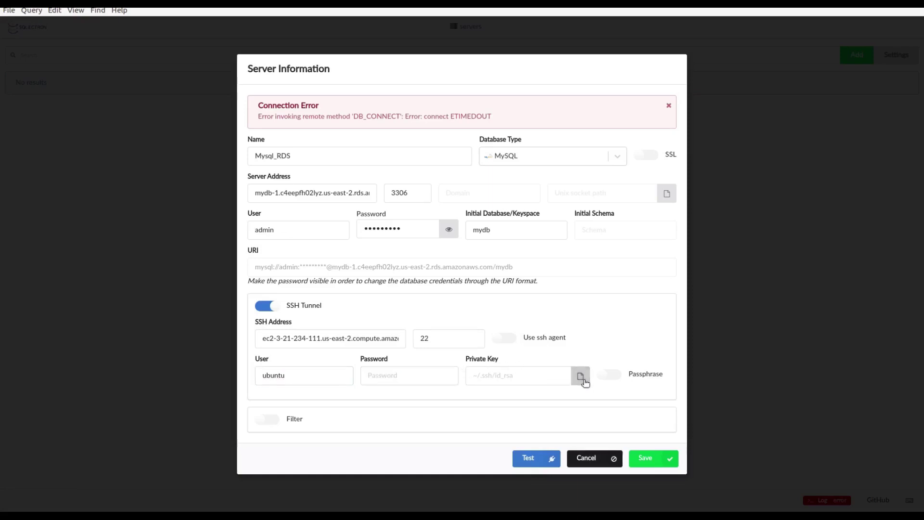
double_click(381, 277)
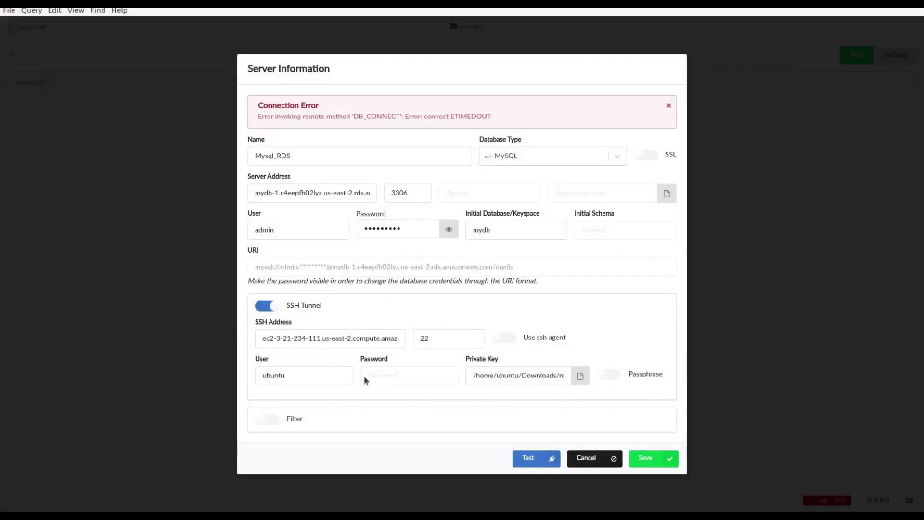
left_click(527, 460)
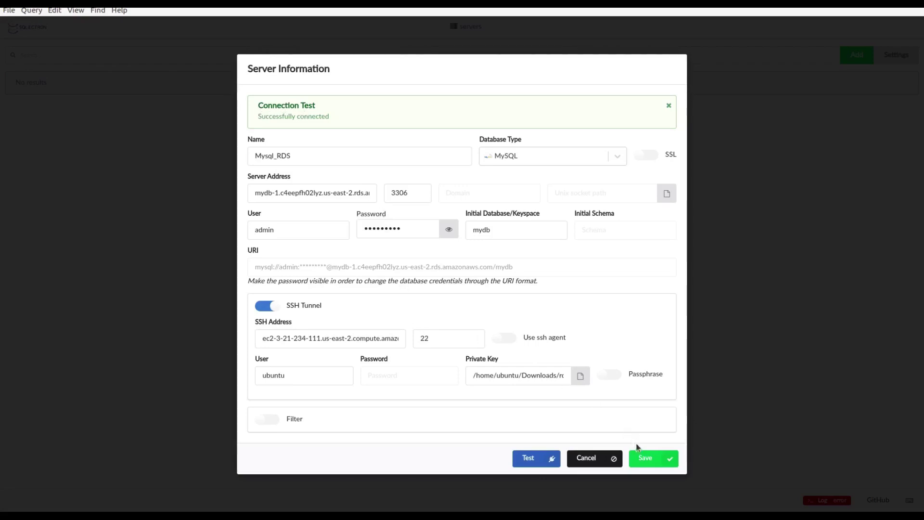
left_click(647, 458)
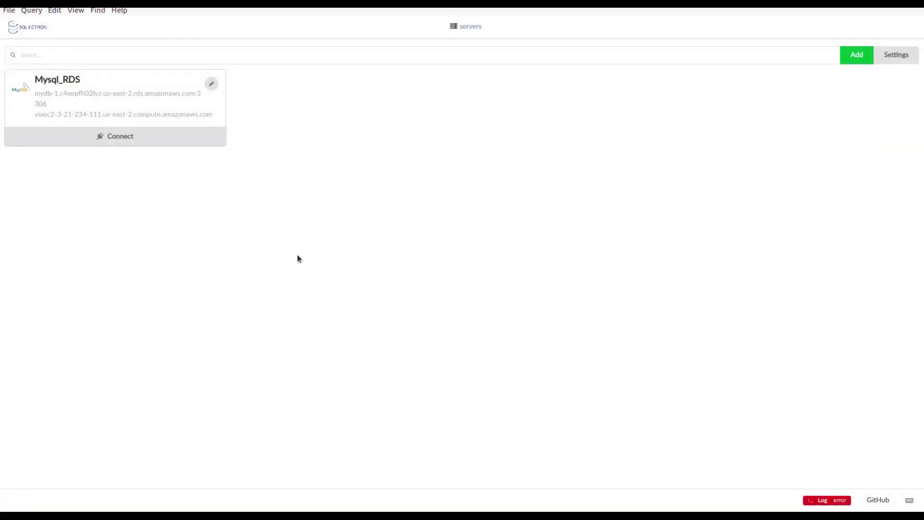
Step: Connect to Mysql_RDS and expand mydb to reveal the Persons table
left_click(110, 136)
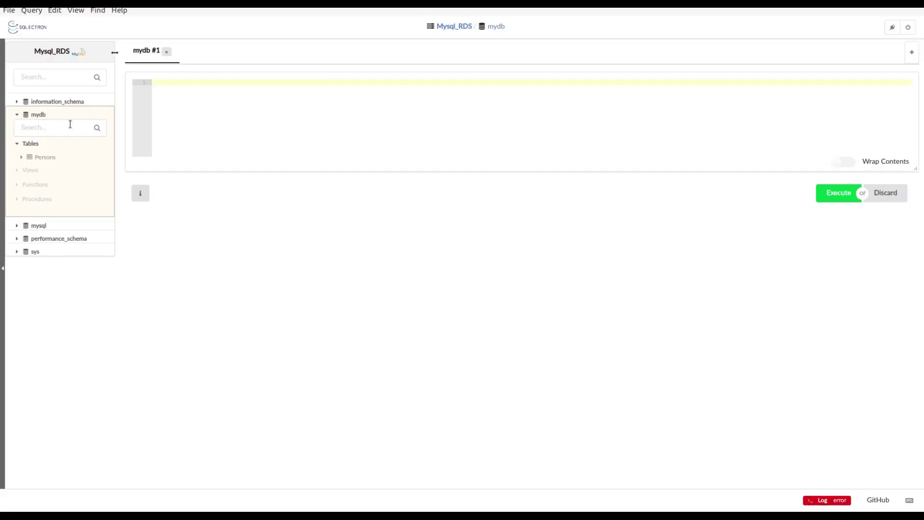
left_click(22, 158)
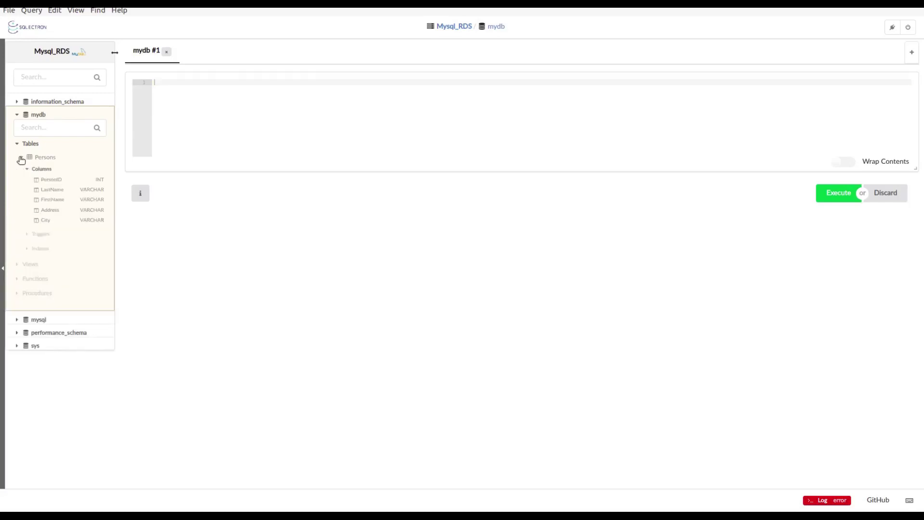
Step: Run SELECT * FROM Persons LIMIT 1000 to see its five empty columns, then close the connection
double_click(46, 158)
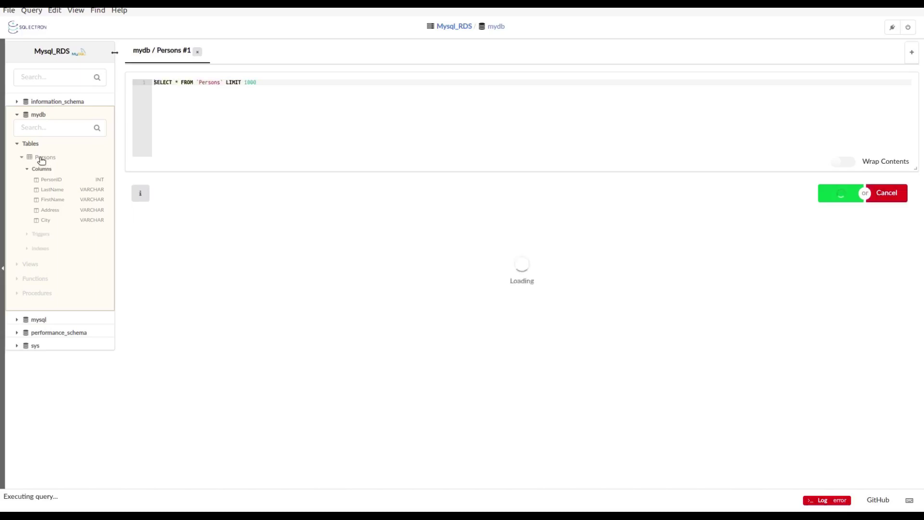
double_click(208, 83)
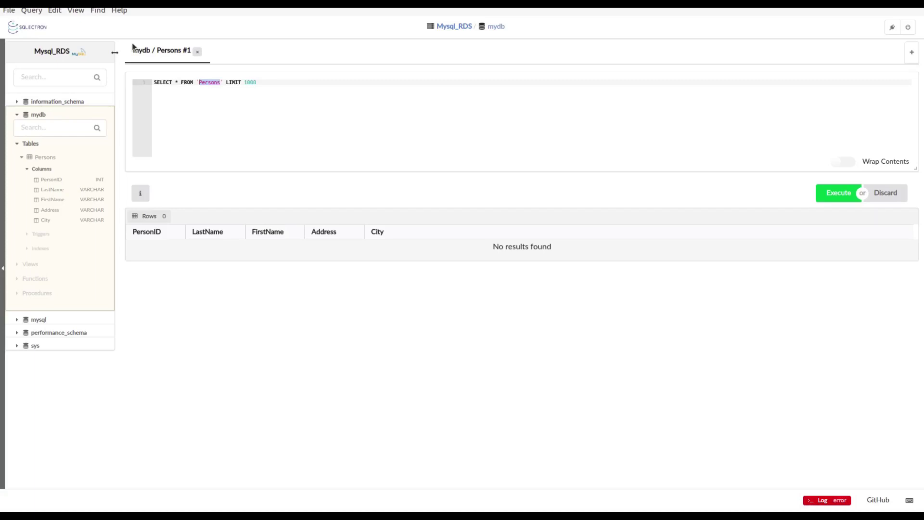
left_click(911, 27)
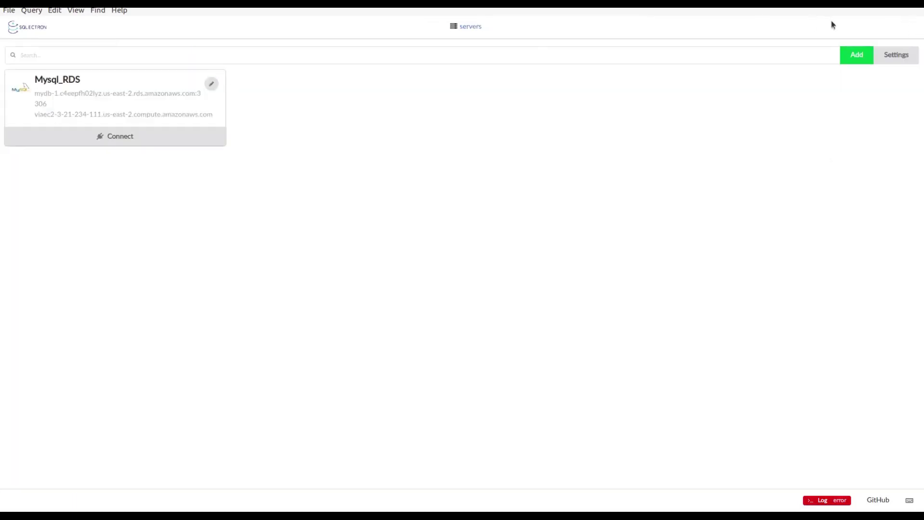
Step: Open a blank new-server form, then bring up the ssh_tunnel note in VS Code
left_click(857, 55)
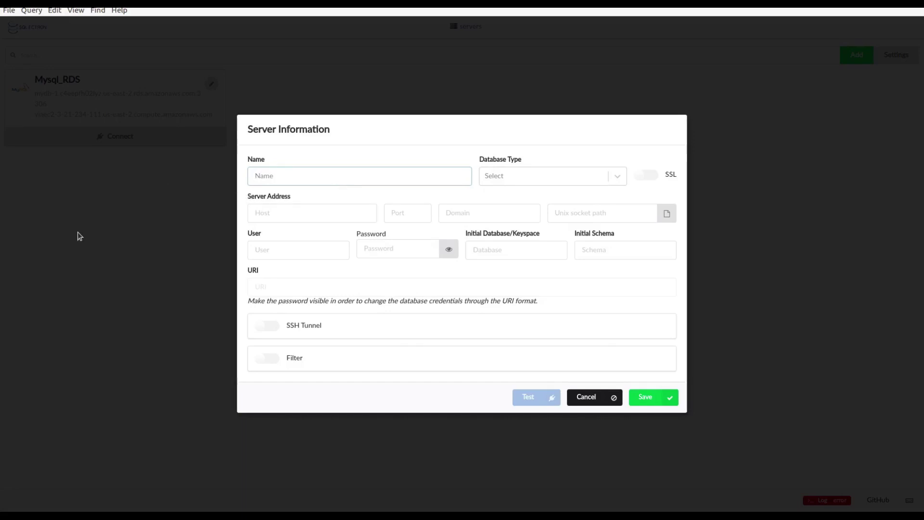
left_click(4, 241)
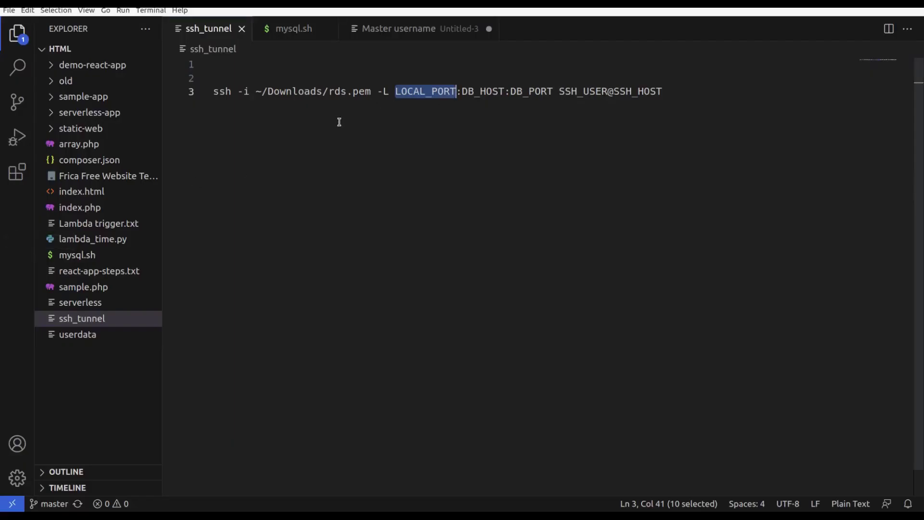
Step: Set the ssh_tunnel local port to 1122 and select the DB_HOST placeholder
left_click_drag(214, 92, 385, 91)
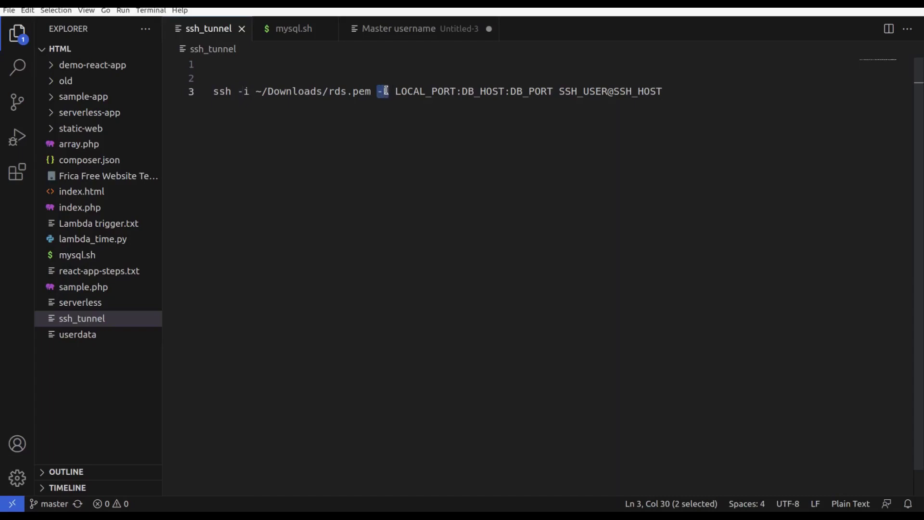
double_click(404, 92)
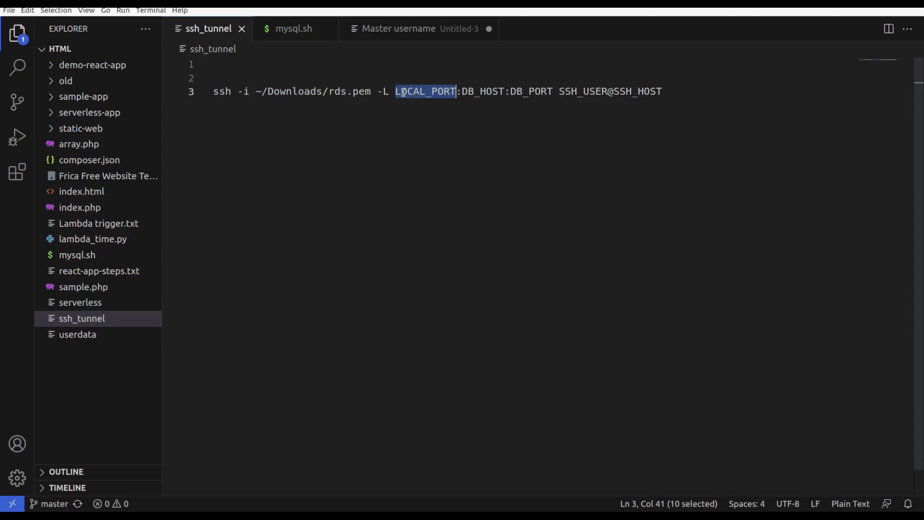
type("1122")
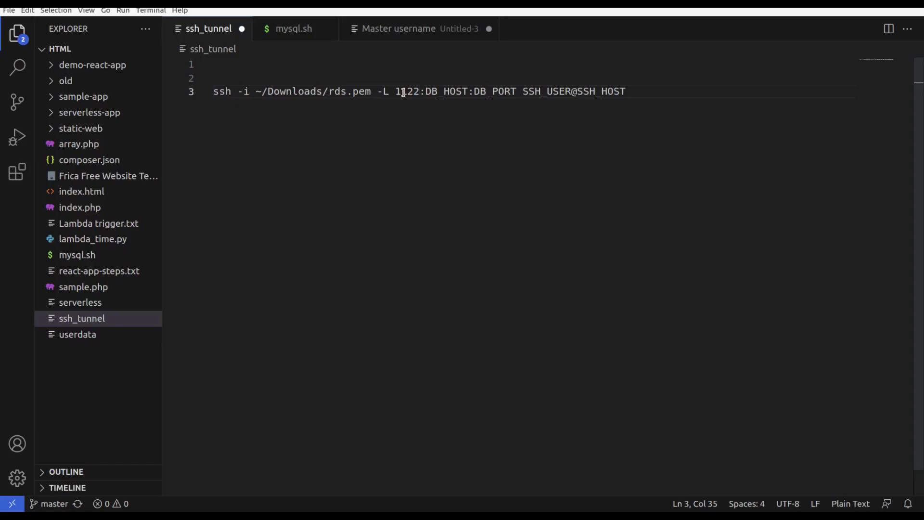
key("Right")
key("shift+Right")
key("shift+Right")
key("shift+Right")
key("shift+Right")
key("shift+Right")
key("shift+Right")
key("shift+Right")
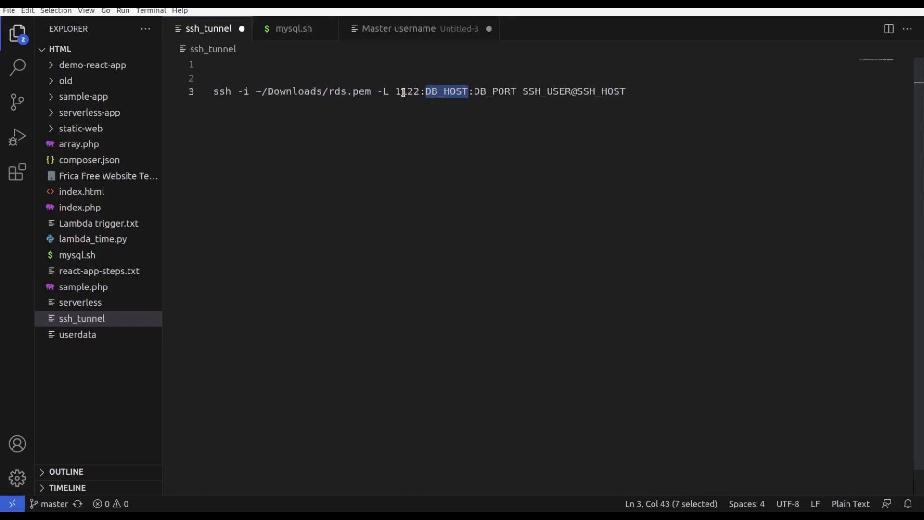
Step: Copy the mydb-1 RDS endpoint hostname from the notes and paste it over DB_HOST
left_click(446, 28)
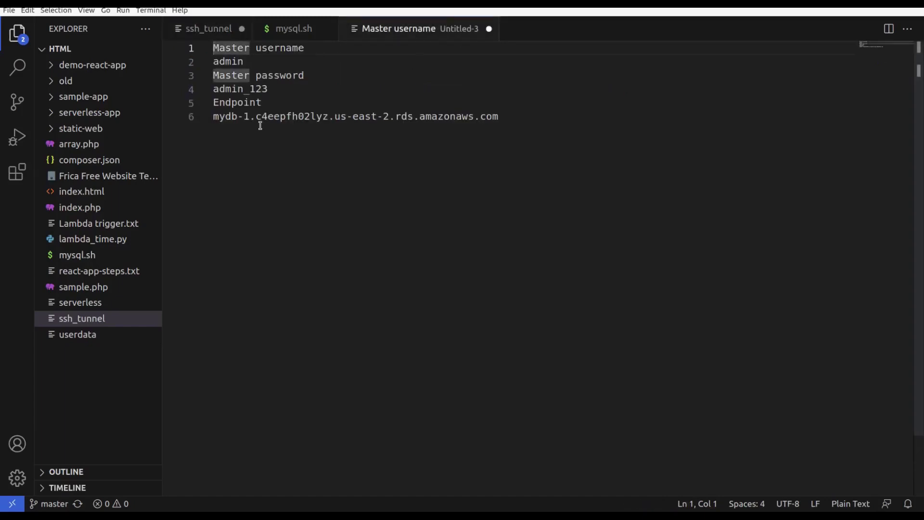
left_click(213, 116)
key("shift+End")
left_click_drag(297, 124, 507, 112)
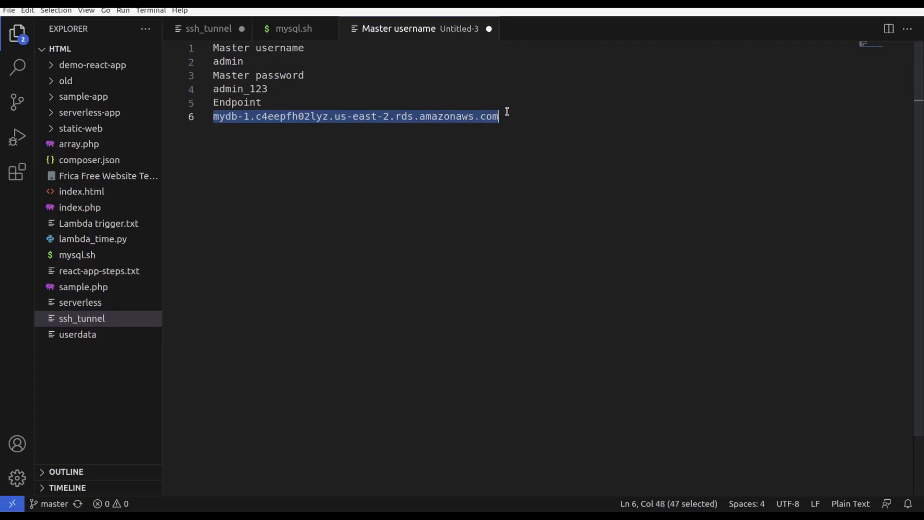
left_click(224, 34)
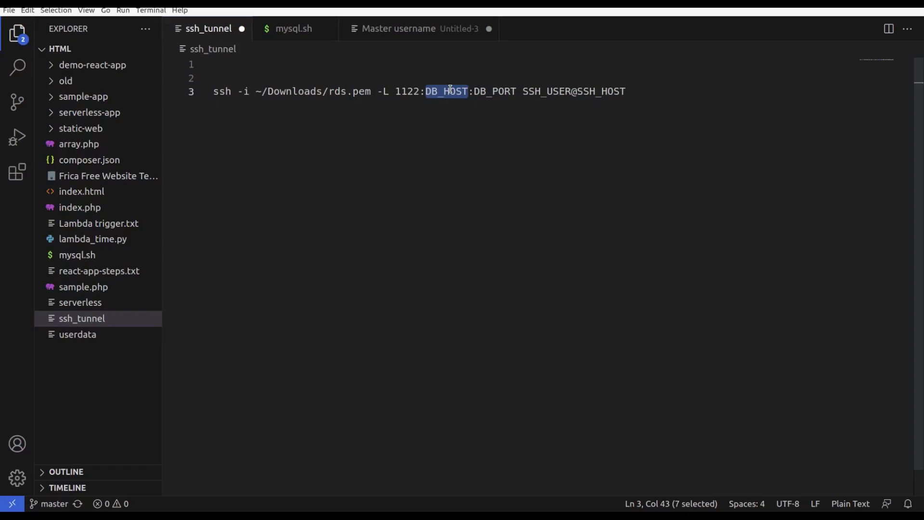
key("ctrl+v")
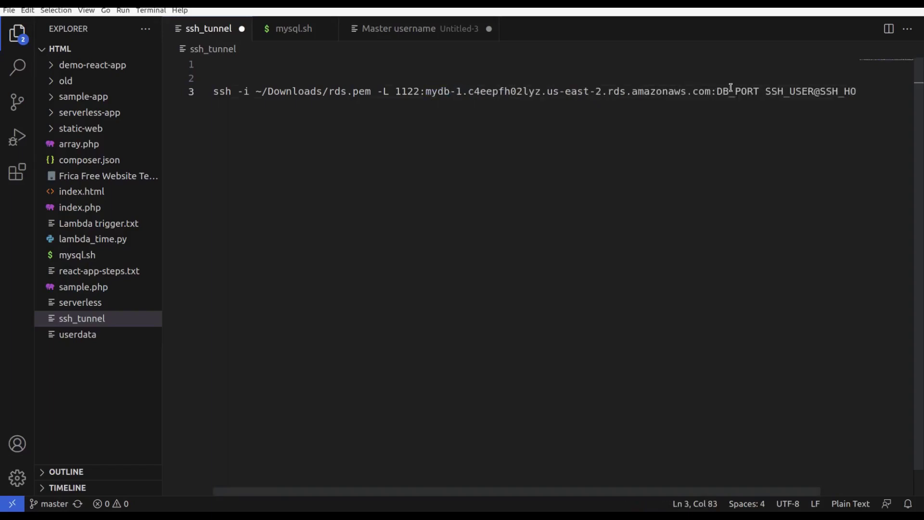
Step: Replace DB_PORT with 3306 and select the SSH_USER@SSH_HOST placeholder
double_click(731, 88)
type("3306")
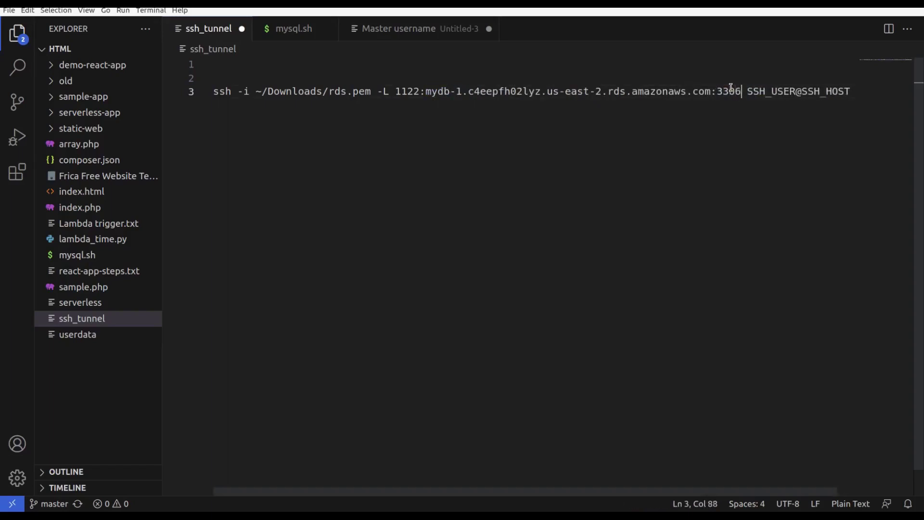
double_click(730, 88)
double_click(398, 90)
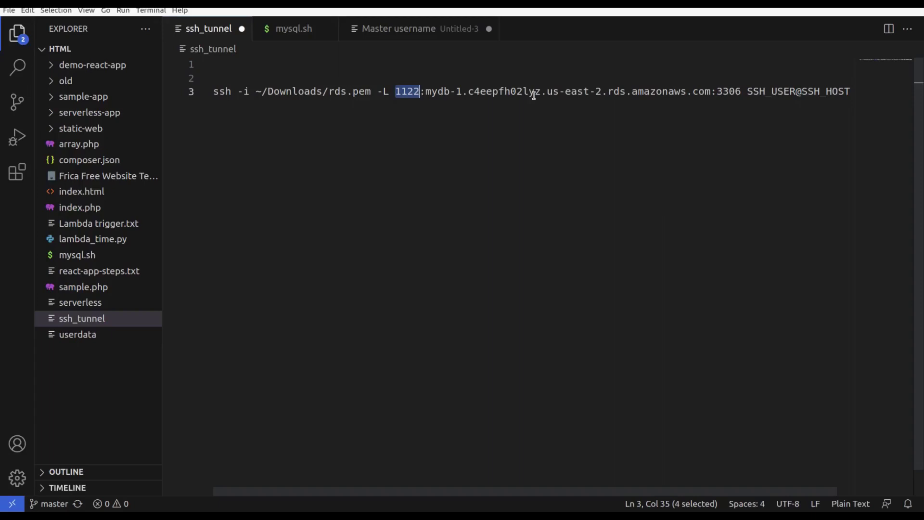
scroll(532, 93, "right", 1)
left_click_drag(730, 91, 830, 92)
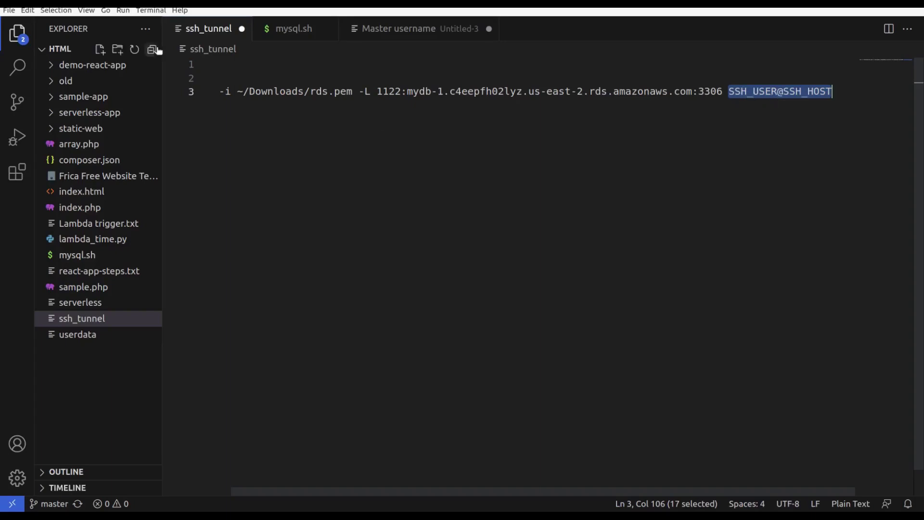
key("alt+Tab")
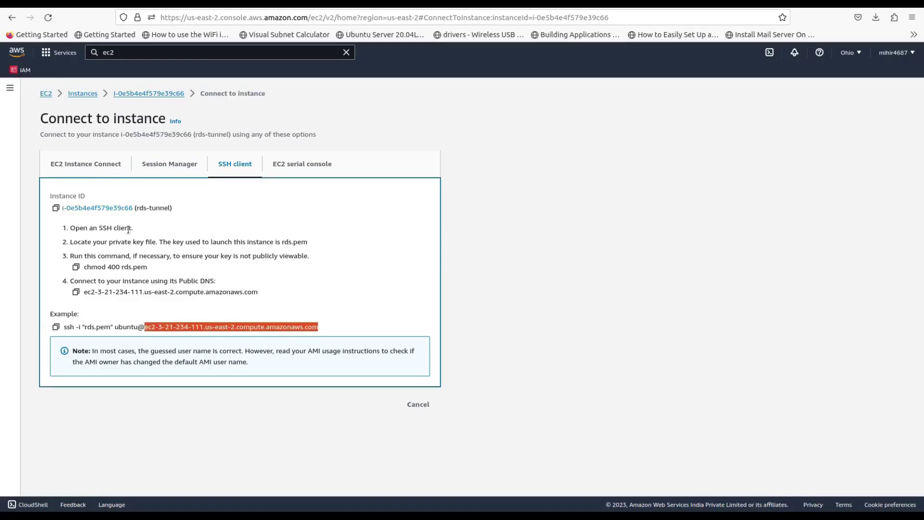
left_click_drag(115, 327, 317, 335)
key("ctrl+c")
key("alt+Tab")
left_click_drag(727, 91, 834, 91)
key("ctrl+v")
Step: Select the entire completed ssh tunnel command
key("shift+Left")
key("shift+Left")
key("shift+Left")
key("shift+Left")
key("shift+Left")
key("shift+Left")
key("shift+Left")
key("shift+Left")
key("shift+Left")
key("shift+Left")
key("shift+Left")
key("shift+Left")
key("shift+Left")
key("shift+Left")
key("shift+Left")
key("shift+Left")
key("shift+Left")
key("shift+Left")
key("shift+Left")
key("shift+Left")
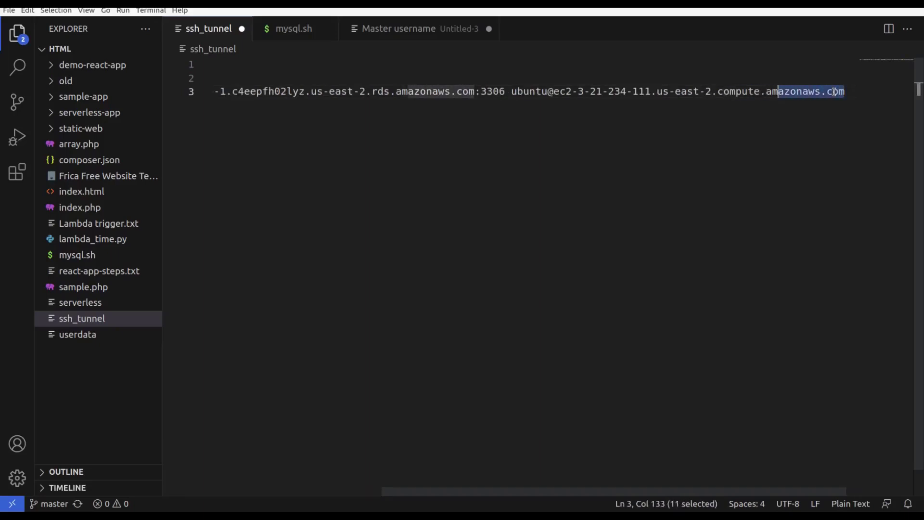
key("shift+Left")
key("shift+Left")
key("shift+Left")
key("shift+Left")
key("shift+Left")
key("shift+Left")
key("shift+Left")
key("shift+Left")
key("shift+Left")
key("shift+Left")
key("shift+Left")
key("shift+Left")
key("shift+Left")
key("shift+Left")
key("shift+Left")
key("shift+Left")
key("shift+Left")
key("shift+Left")
key("shift+Left")
key("shift+Left")
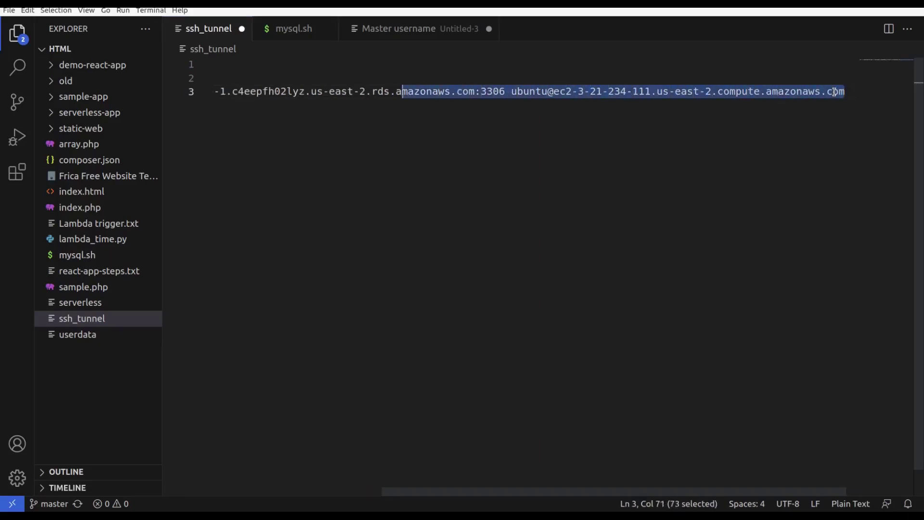
key("shift+Left")
key("shift+Left")
key("shift+Left")
key("shift+Left")
key("shift+Left")
key("shift+Left")
key("shift+Left")
key("shift+Left")
key("shift+Left")
key("shift+Left")
key("shift+Left")
key("shift+Left")
key("shift+Left")
key("shift+Left")
key("shift+Left")
key("shift+Left")
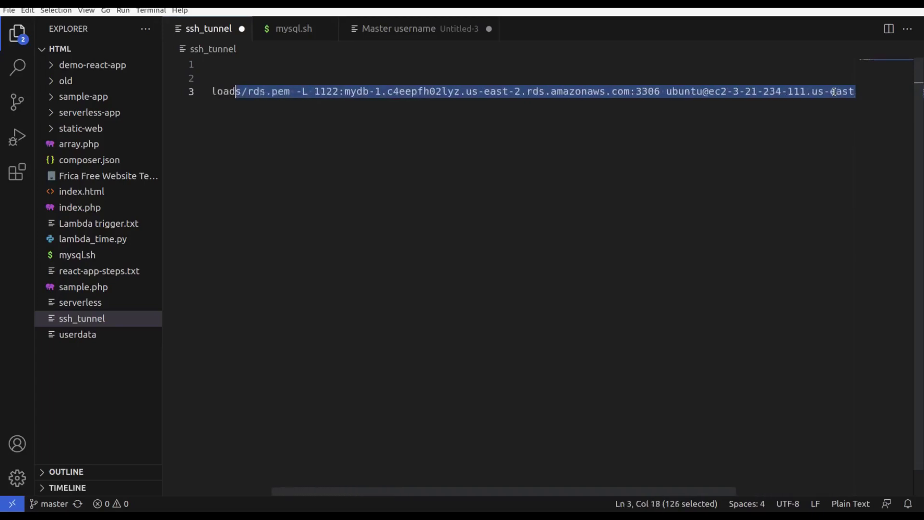
key("shift+Left")
key("shift+Left")
key("shift+Left")
key("shift+Left")
key("shift+Left")
key("shift+Left")
key("shift+Left")
key("shift+Left")
key("shift+Left")
key("shift+Left")
key("shift+Left")
key("ctrl+c")
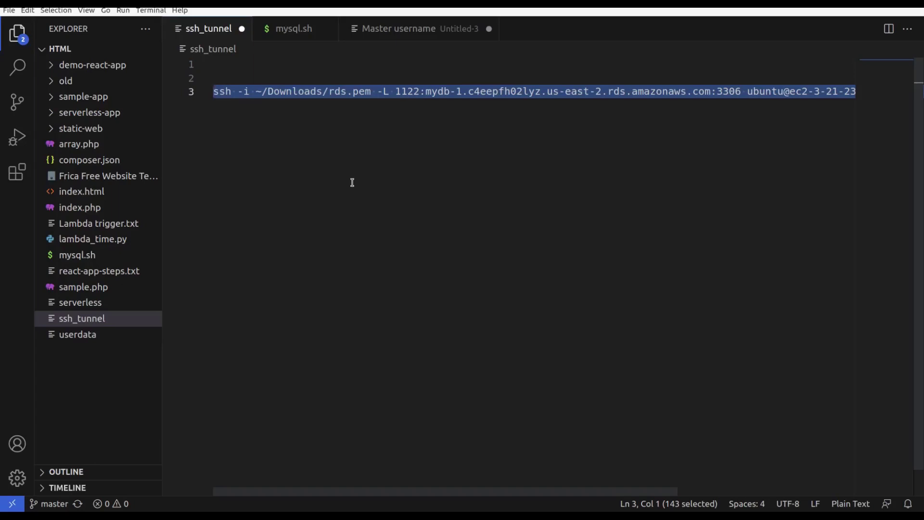
Step: Run the ssh tunnel command in a new maximized terminal and clear the remote screen
key("ctrl+alt+t")
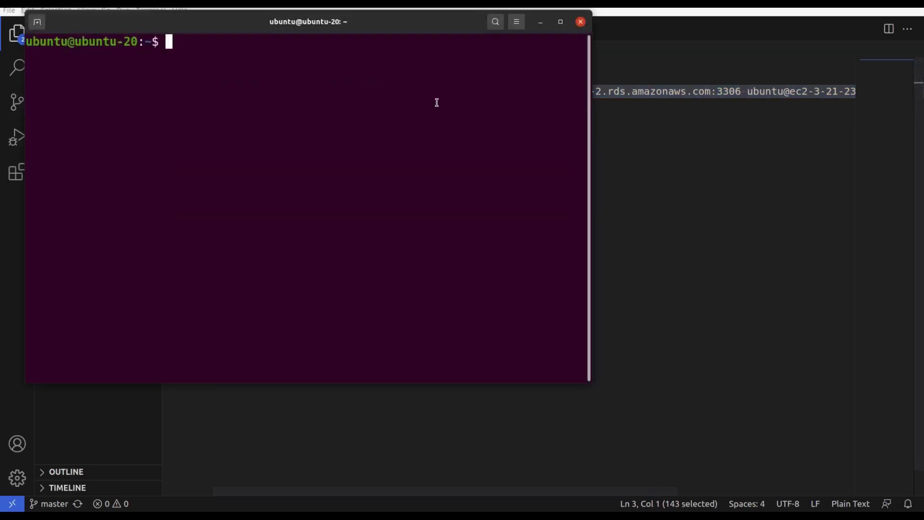
left_click(559, 27)
key("ctrl+shift+v")
key("Return")
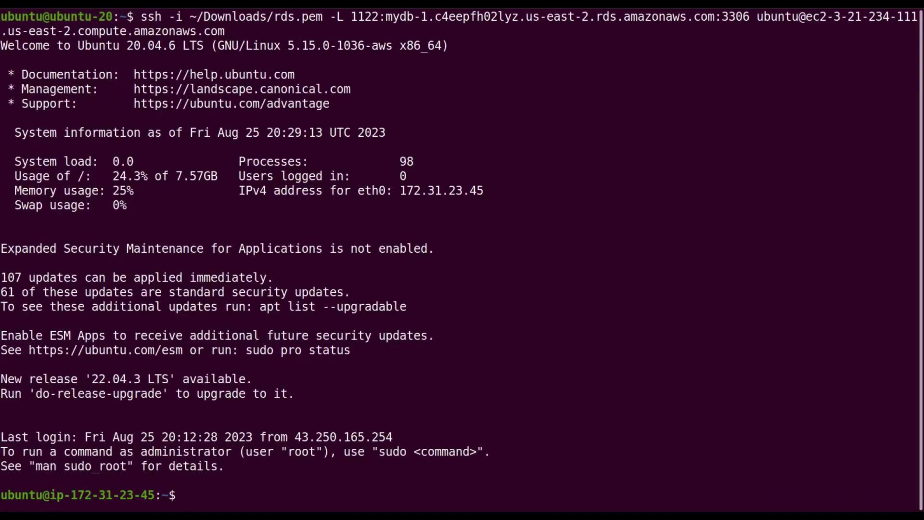
type("clear")
key("Return")
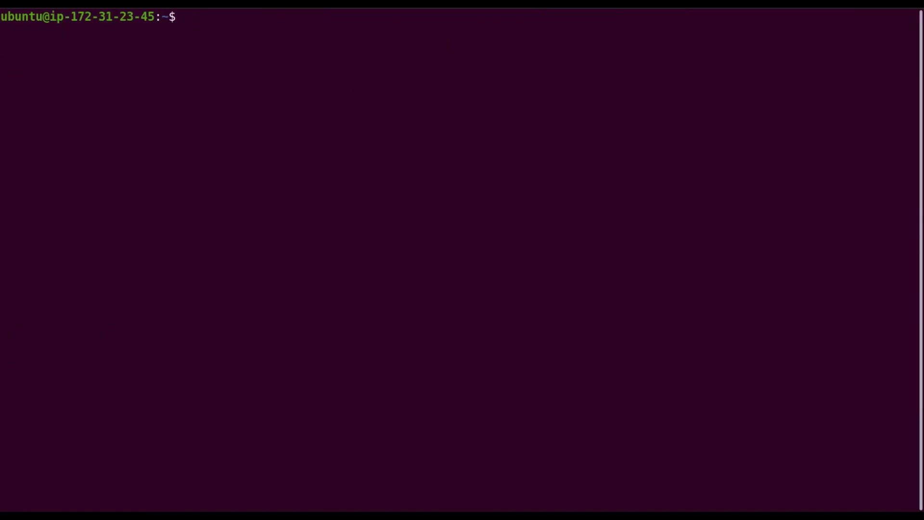
left_click_drag(154, 19, 3, 16)
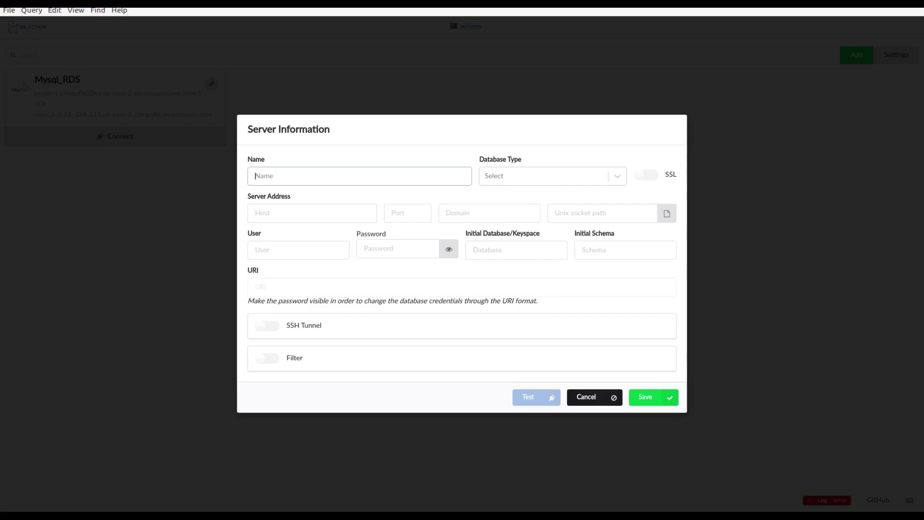
Step: Name the server RDS-using-localhost, type MySQL, host localhost, and set the port
type("RDS-using-localhost")
left_click(526, 177)
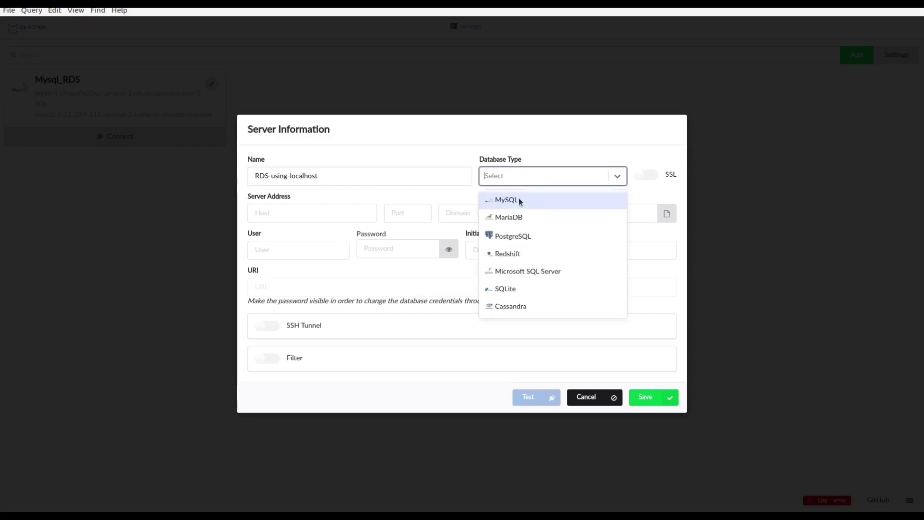
left_click(518, 199)
left_click(344, 212)
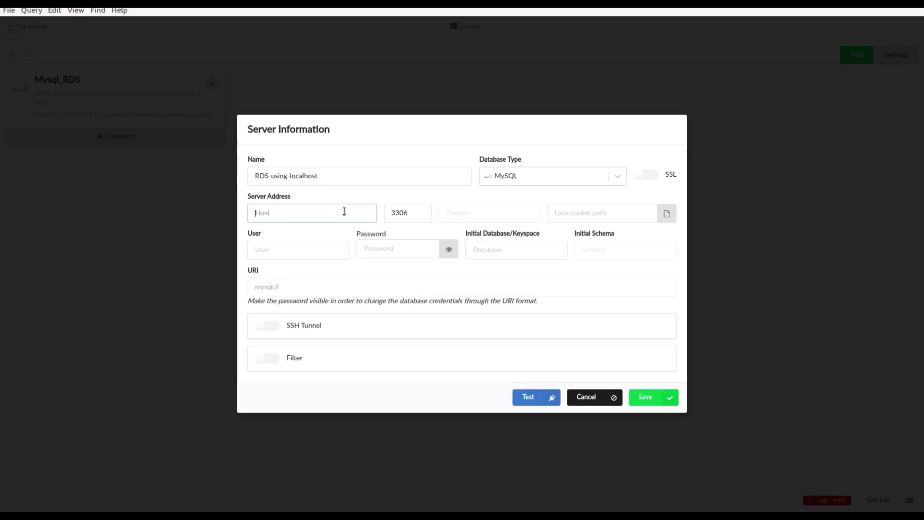
type("localhost")
double_click(397, 207)
type("1122")
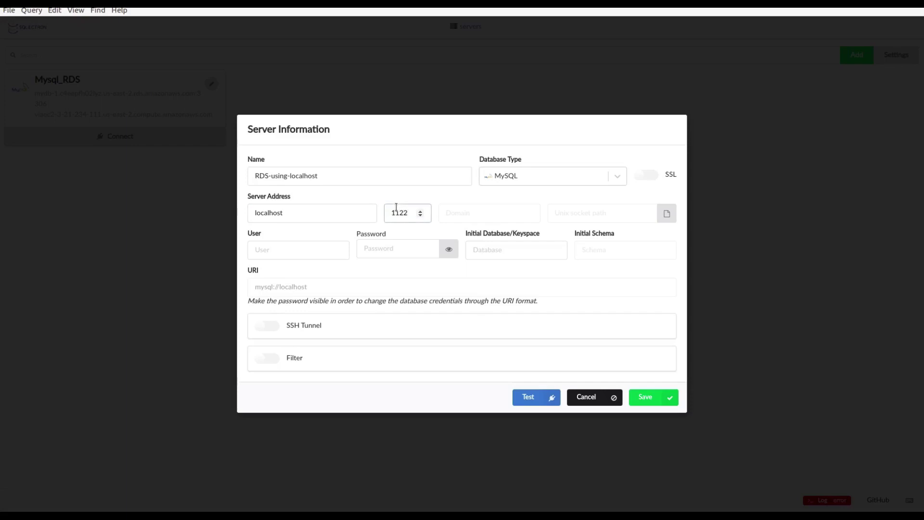
Step: Enter user admin and the database password, check the tunnel terminal, then test the connection
left_click(304, 244)
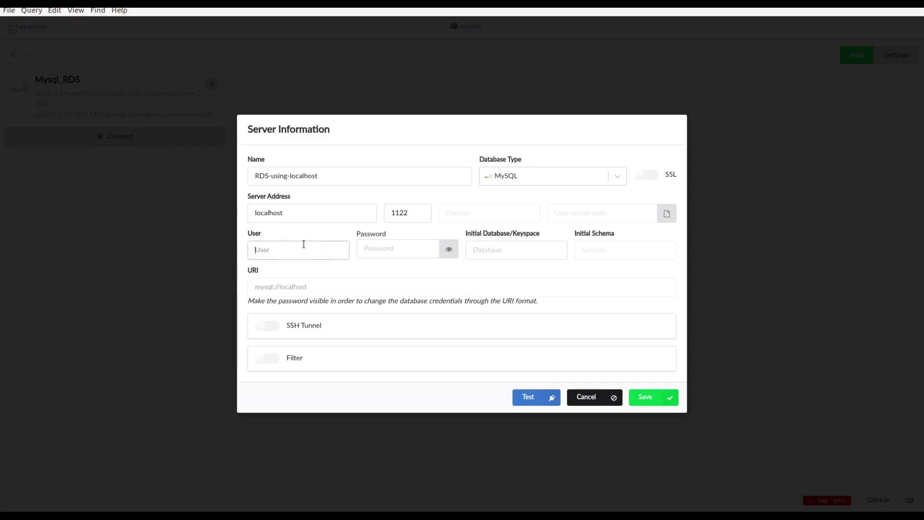
type("admin")
left_click(378, 253)
type("•••••")
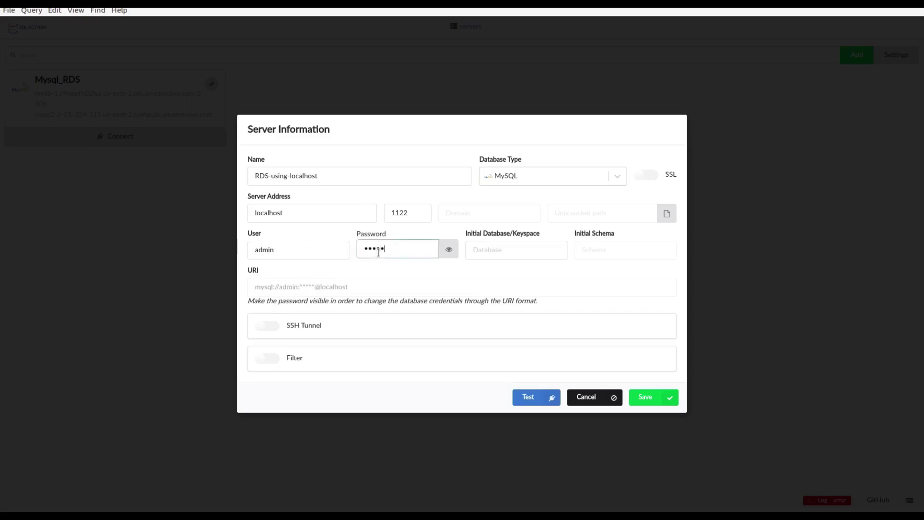
type("••••")
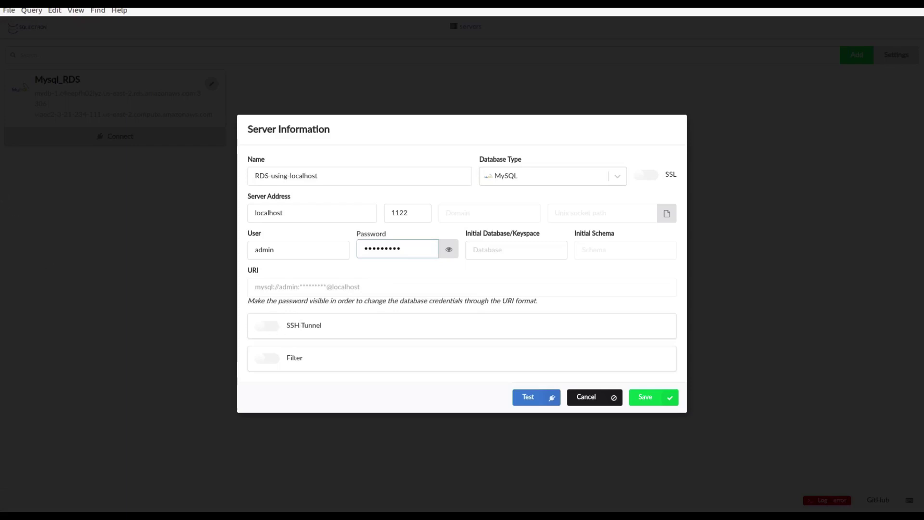
left_click(3, 199)
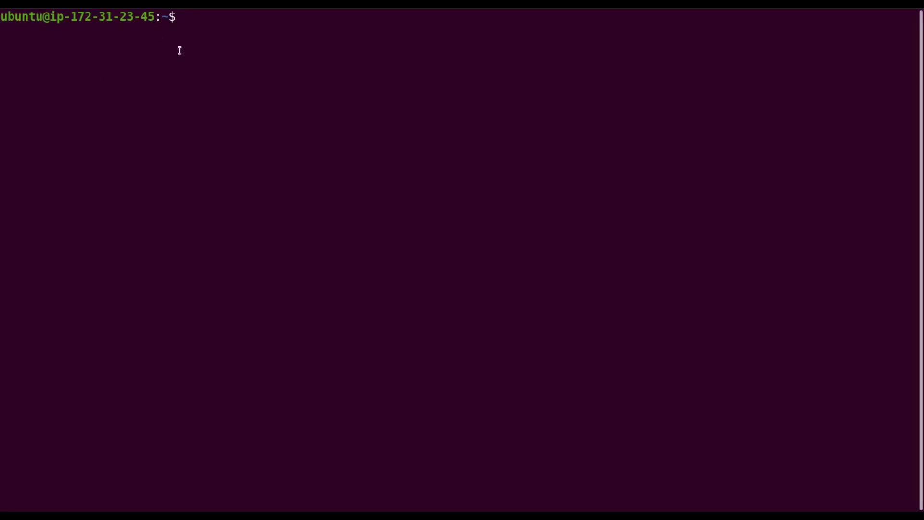
key("alt+Tab")
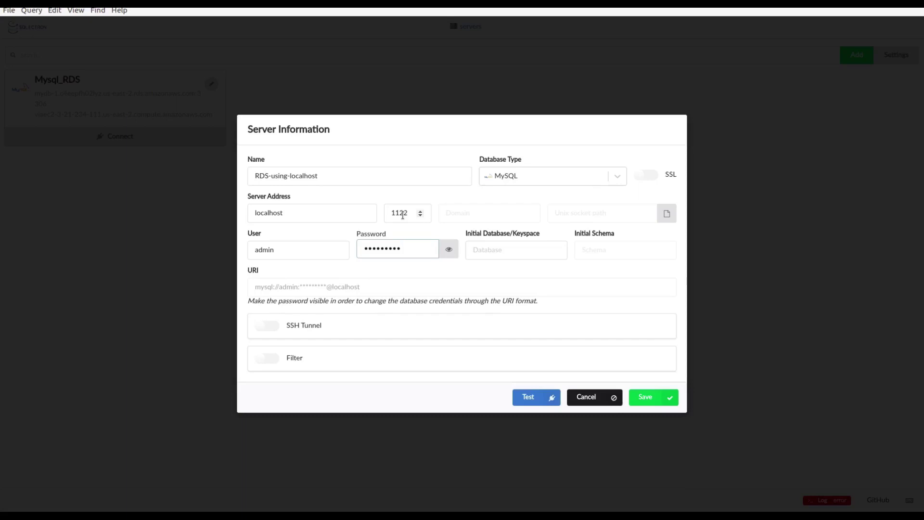
left_click(528, 396)
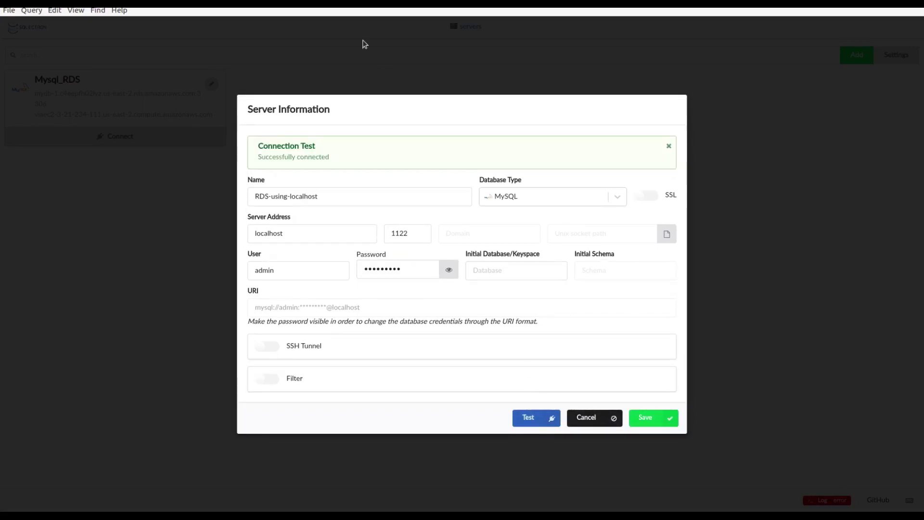
Step: Save RDS-using-localhost, connect, and open mydb's Persons table with its columns
left_click_drag(330, 157, 250, 143)
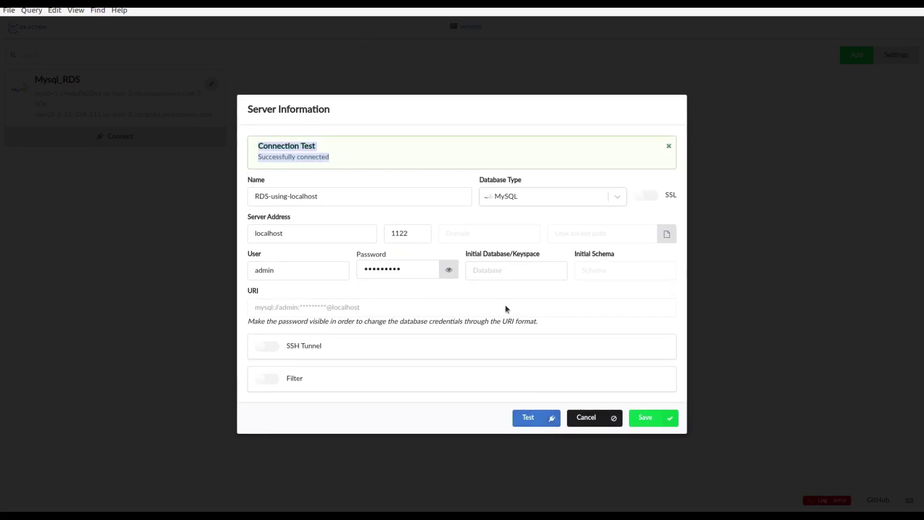
left_click(645, 417)
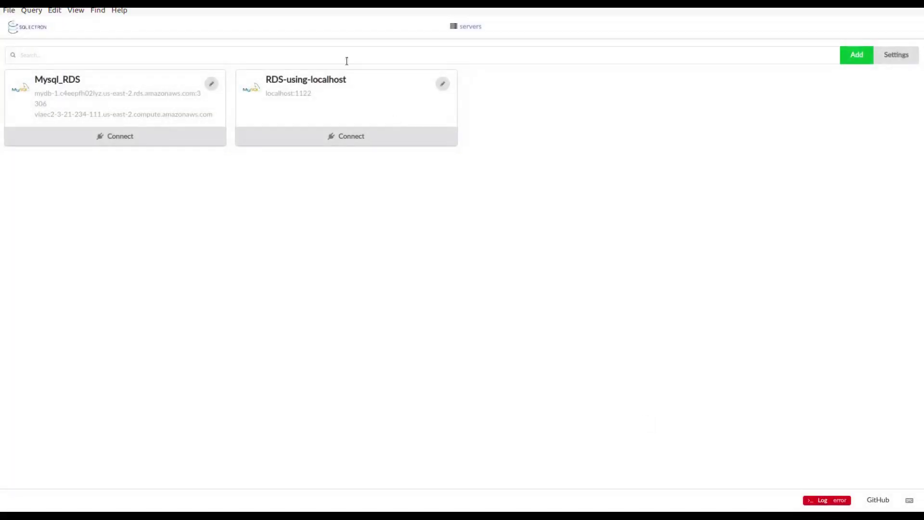
left_click(345, 138)
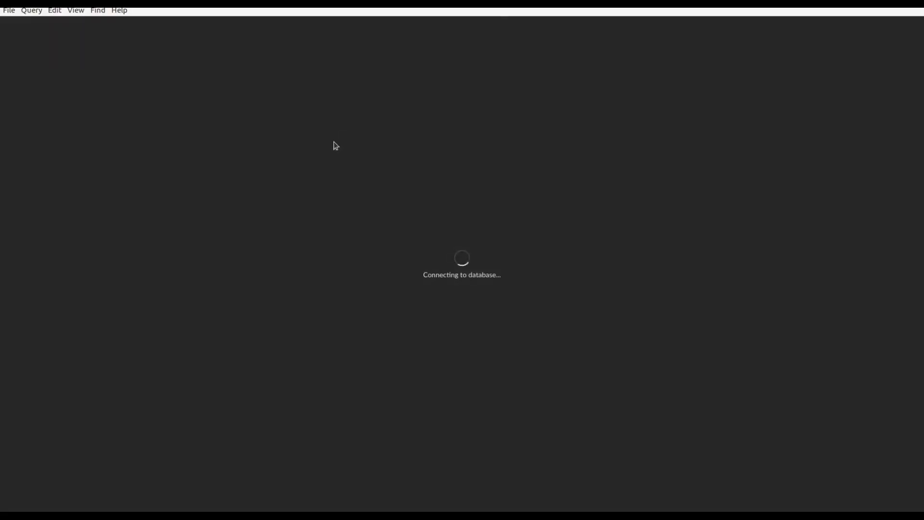
left_click(19, 116)
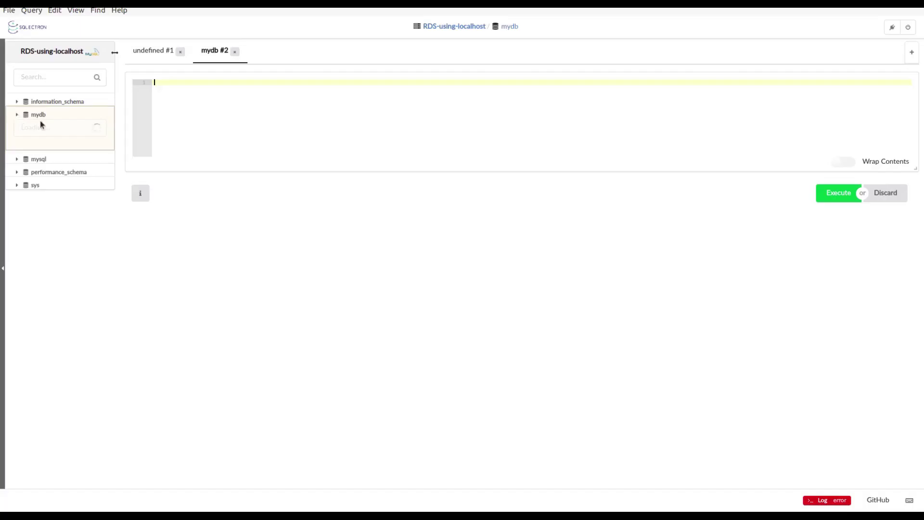
left_click(37, 159)
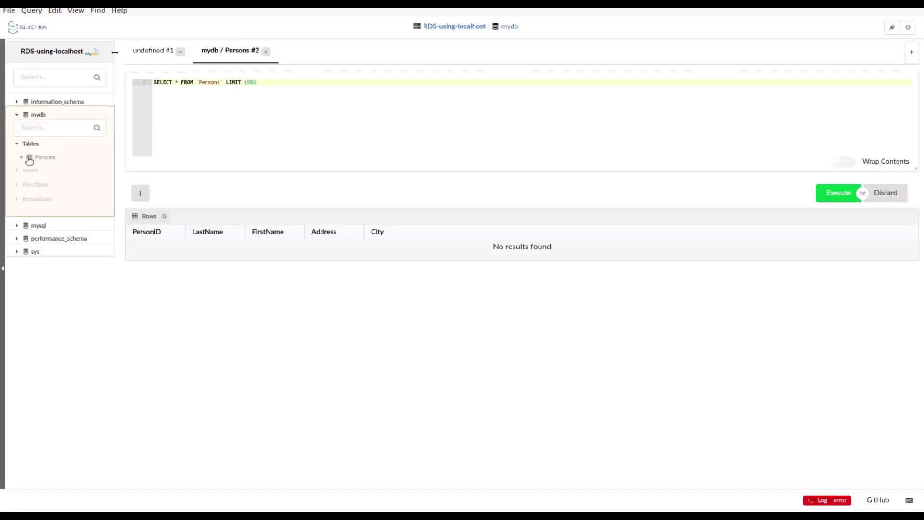
left_click(21, 158)
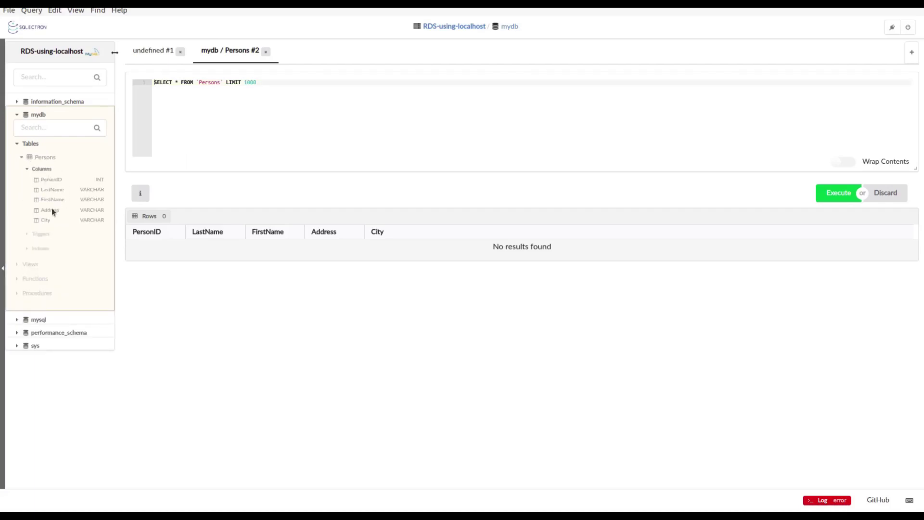